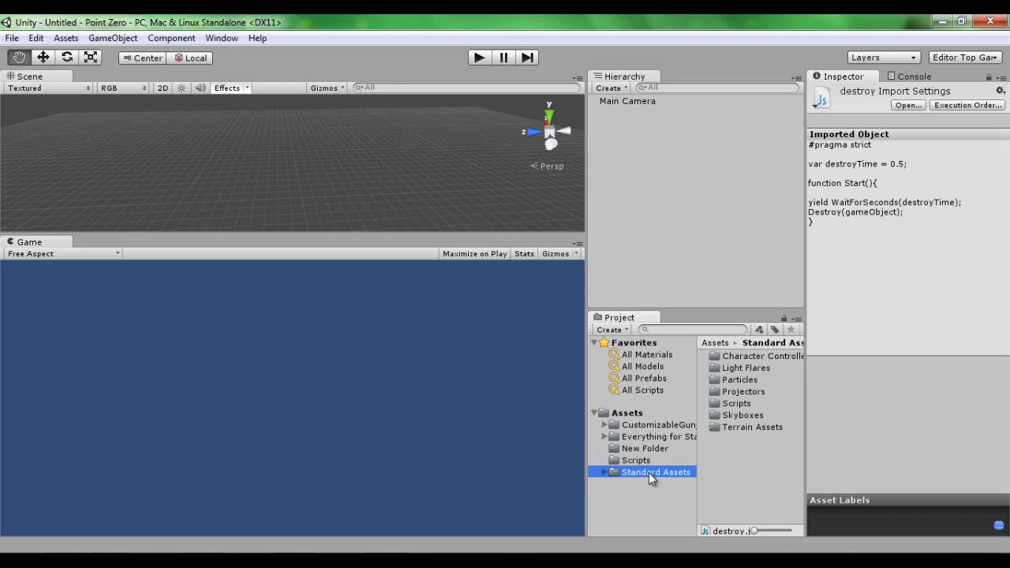
Step: List all prefabs in the project and switch the search scope to the Asset Store
left_click(650, 425)
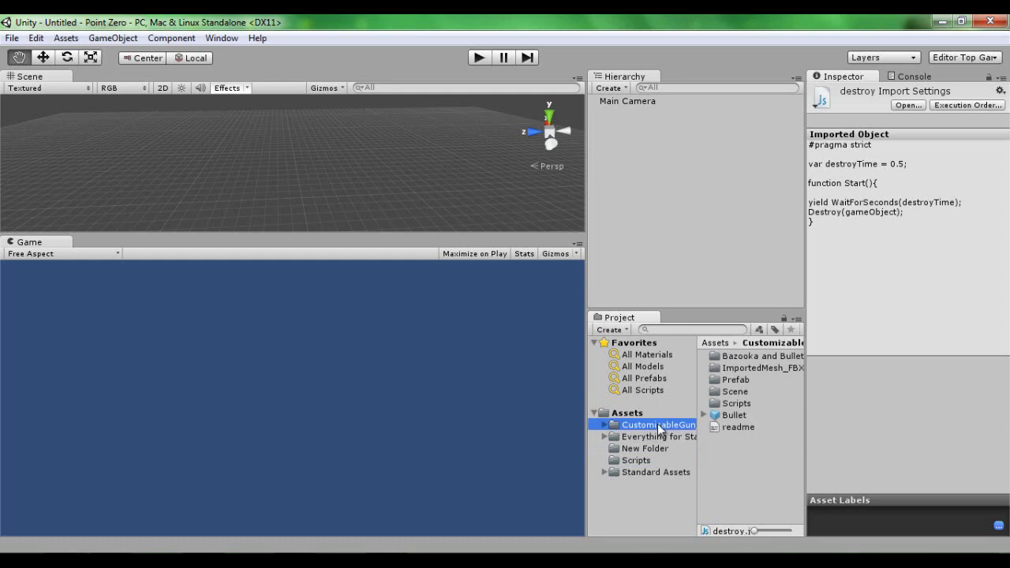
left_click(644, 378)
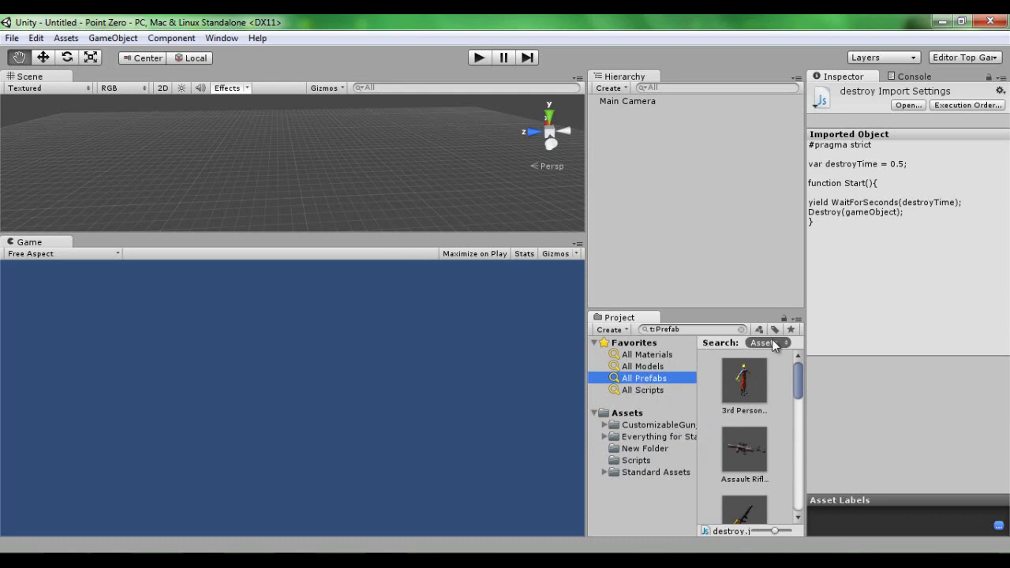
left_click(763, 344)
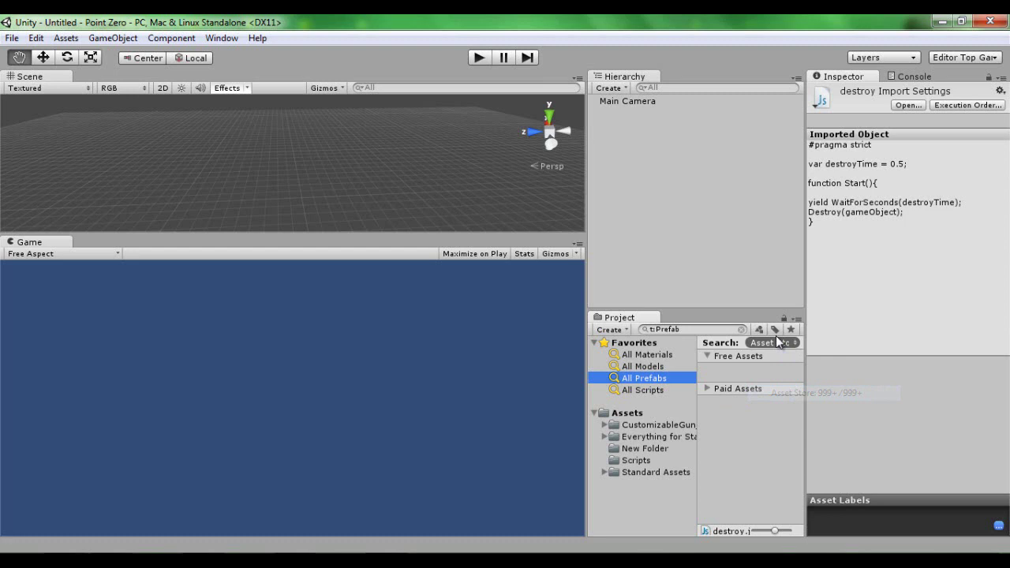
left_click(793, 392)
left_click(701, 329)
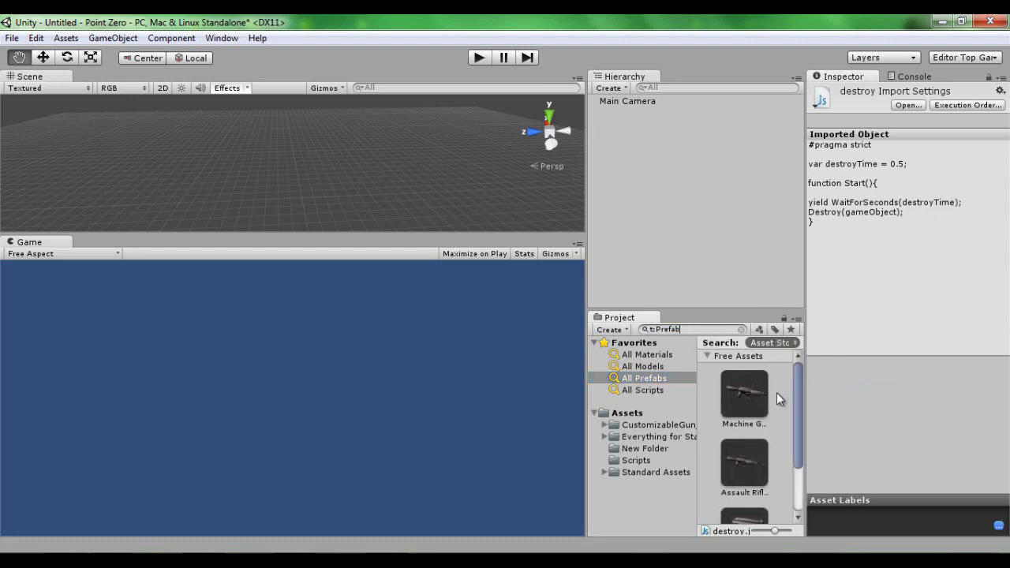
Step: Choose the free low-poly Assault Rifle prefab from the Asset Store results and import its Customizable Firearm package
left_click(744, 398)
scroll(754, 458, "down", 1)
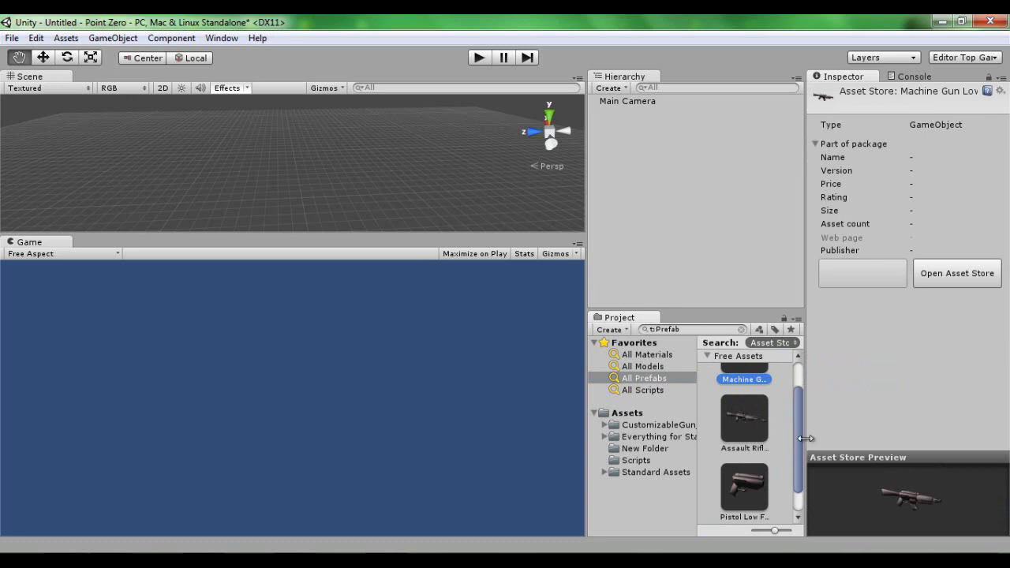
left_click_drag(798, 444, 804, 416)
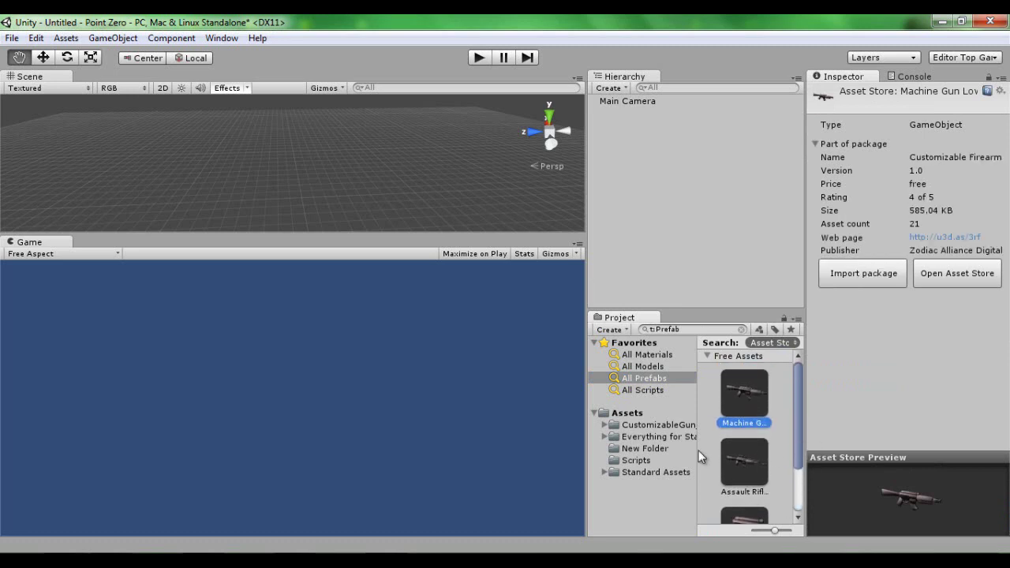
left_click(743, 467)
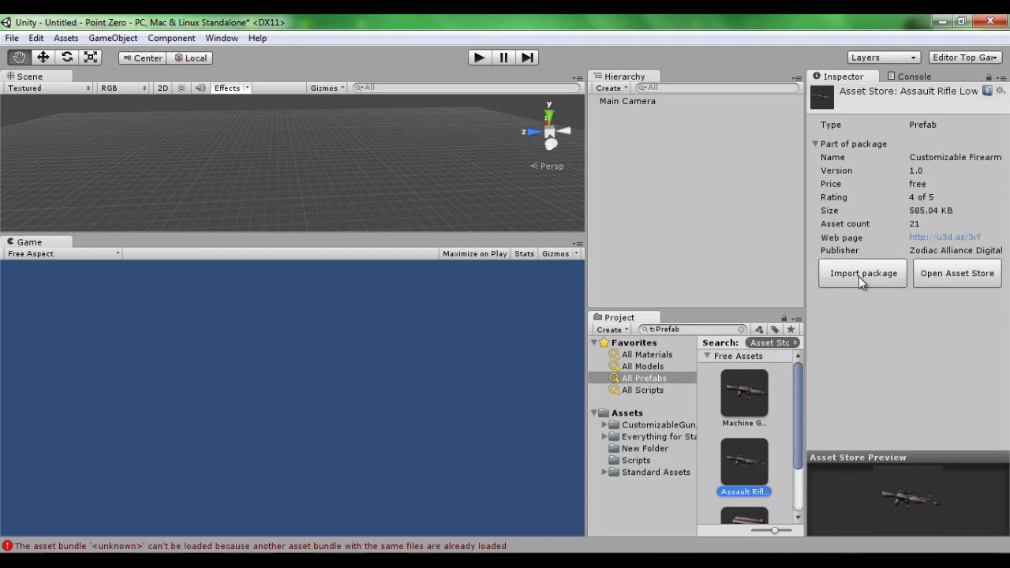
left_click(860, 278)
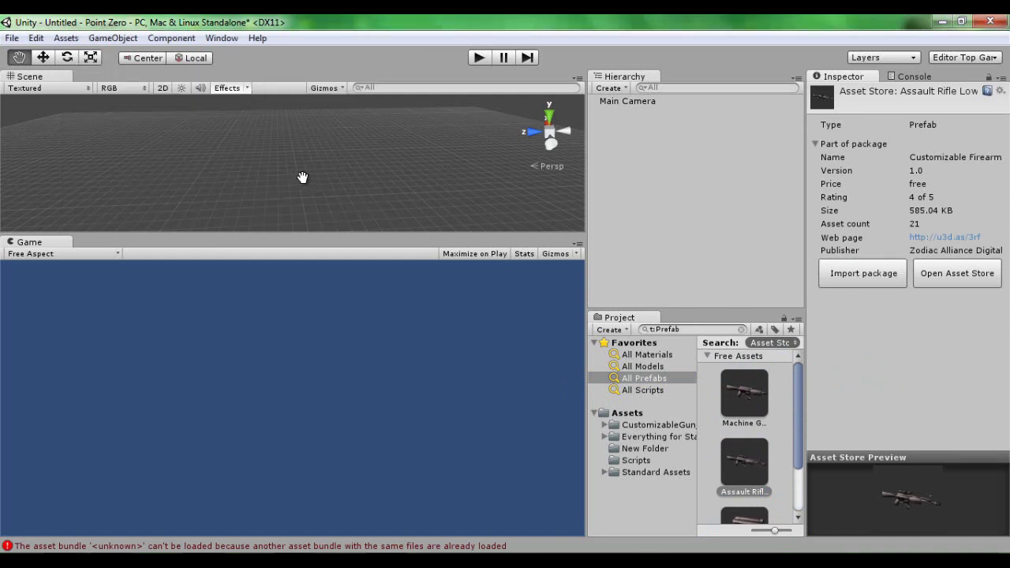
Step: Place the Bullet prefab from the CustomizableGun folder in the scene and set its position to 0, 0, 0
left_click(600, 423)
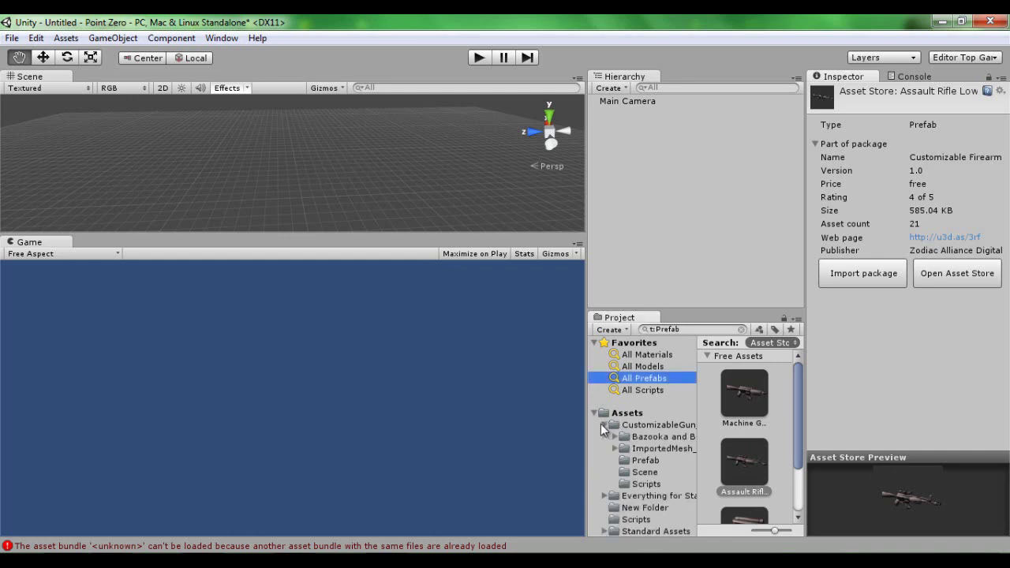
left_click(656, 426)
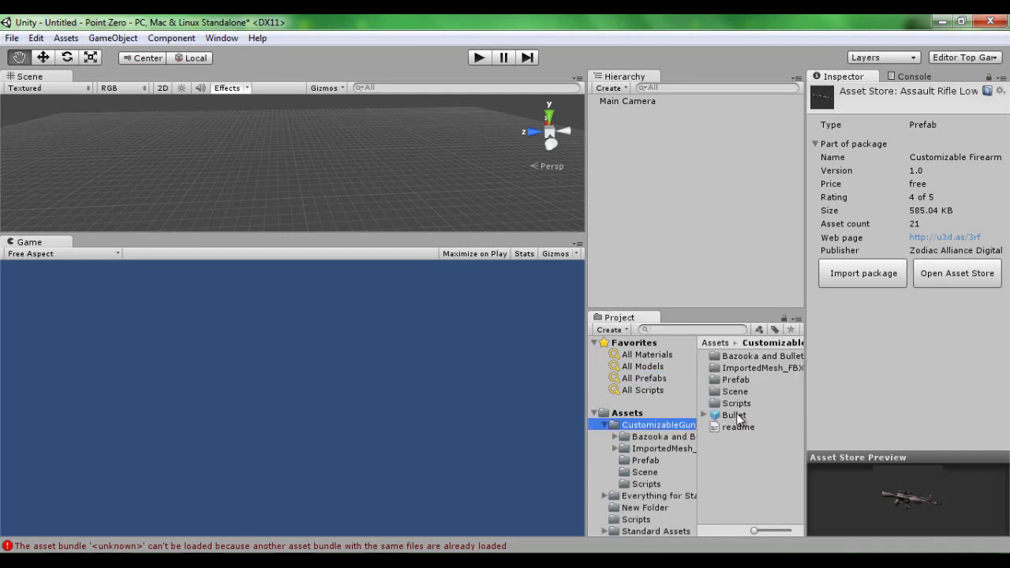
left_click_drag(738, 415, 301, 212)
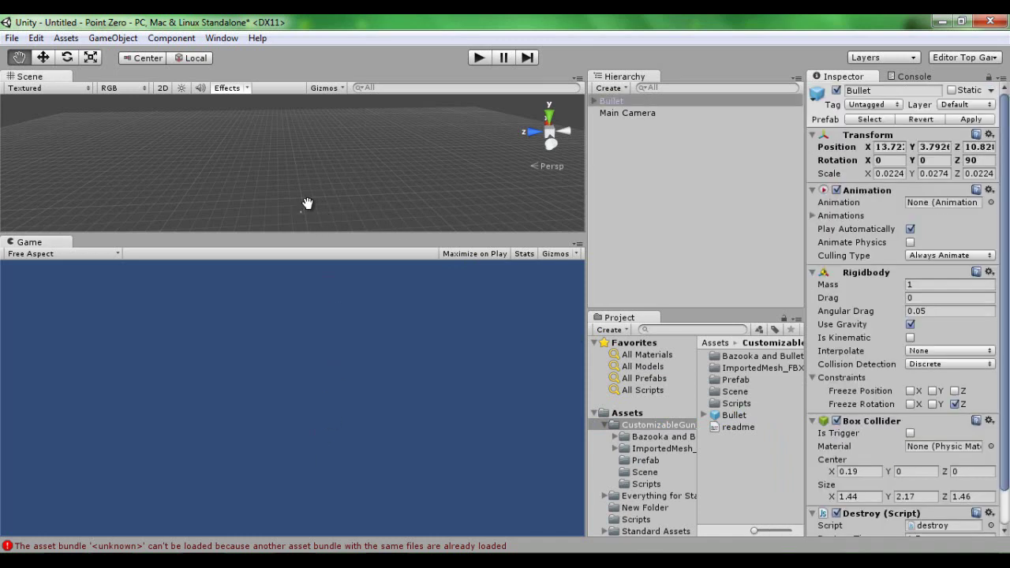
left_click(978, 147)
type("0")
left_click(933, 147)
type("0")
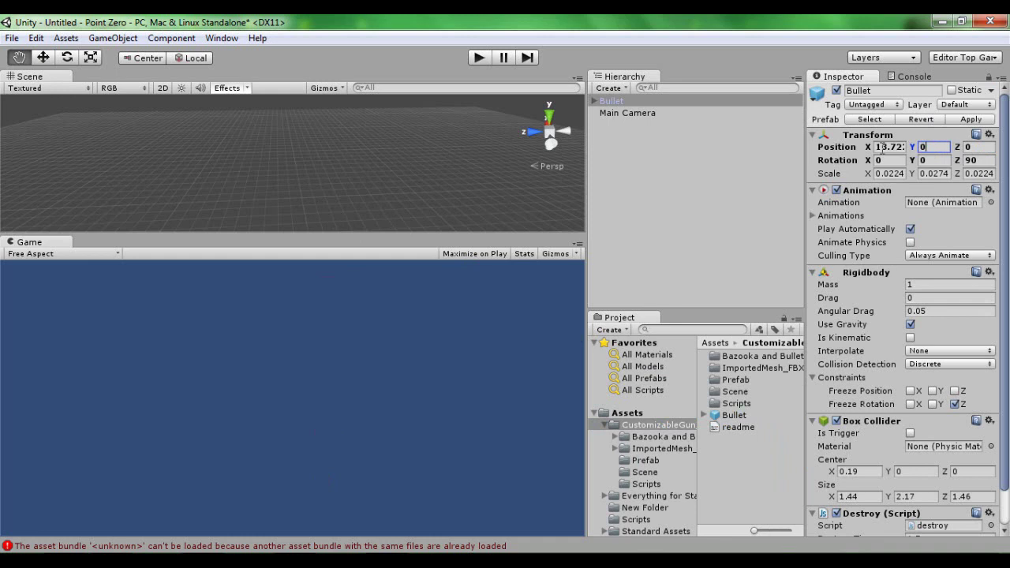
left_click(889, 148)
type("0")
Step: Set the Main Camera's Y and Z position to 0, then move it back to about -0.47 on Z
left_click(607, 113)
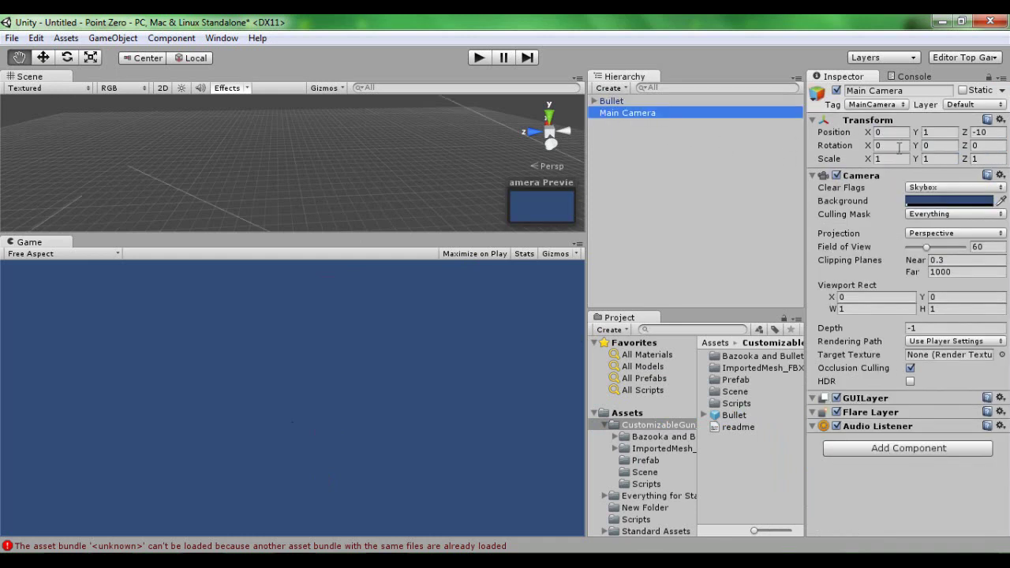
left_click(990, 132)
type("0")
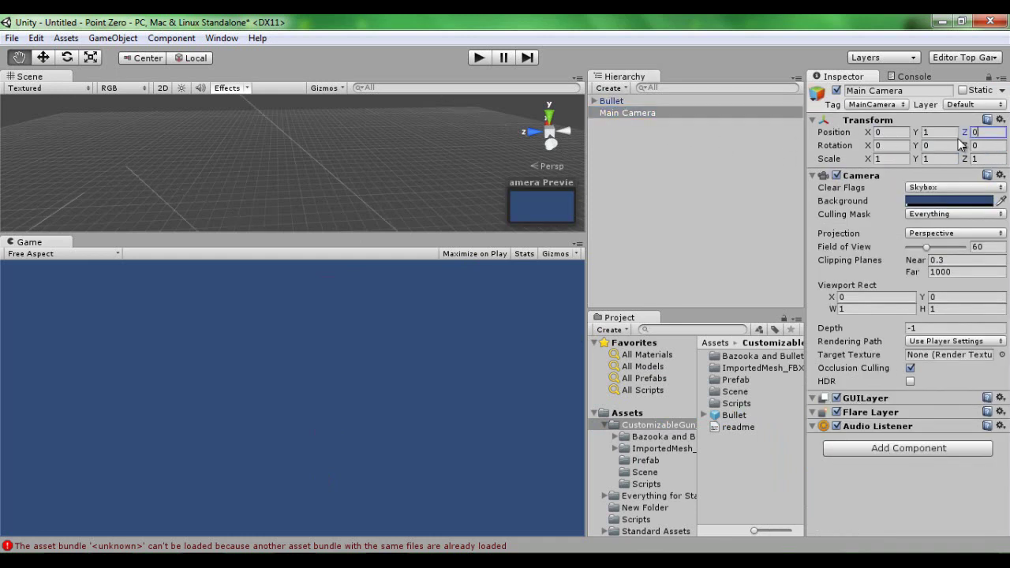
left_click(937, 133)
type("0")
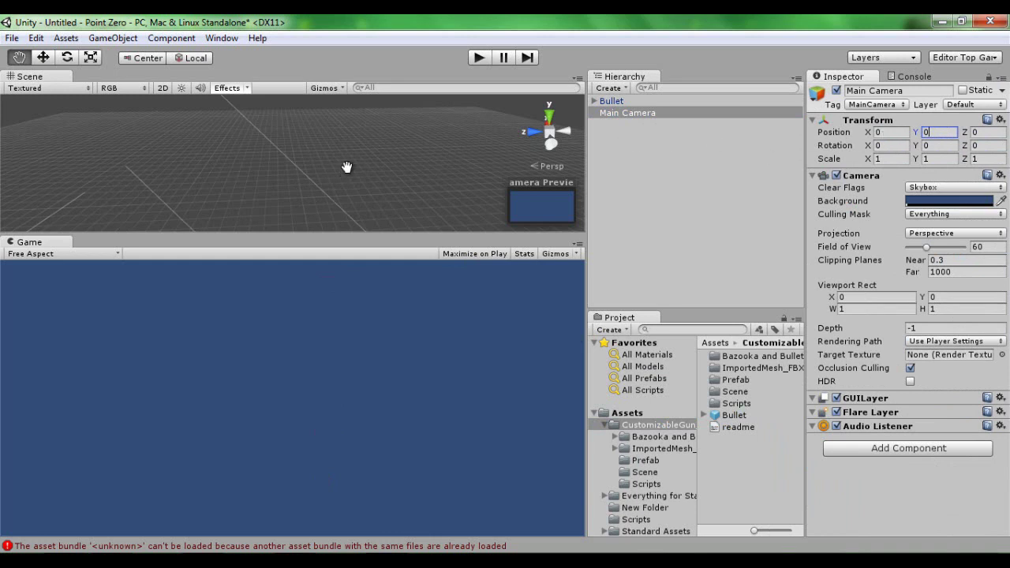
left_click_drag(346, 167, 53, 115, "alt")
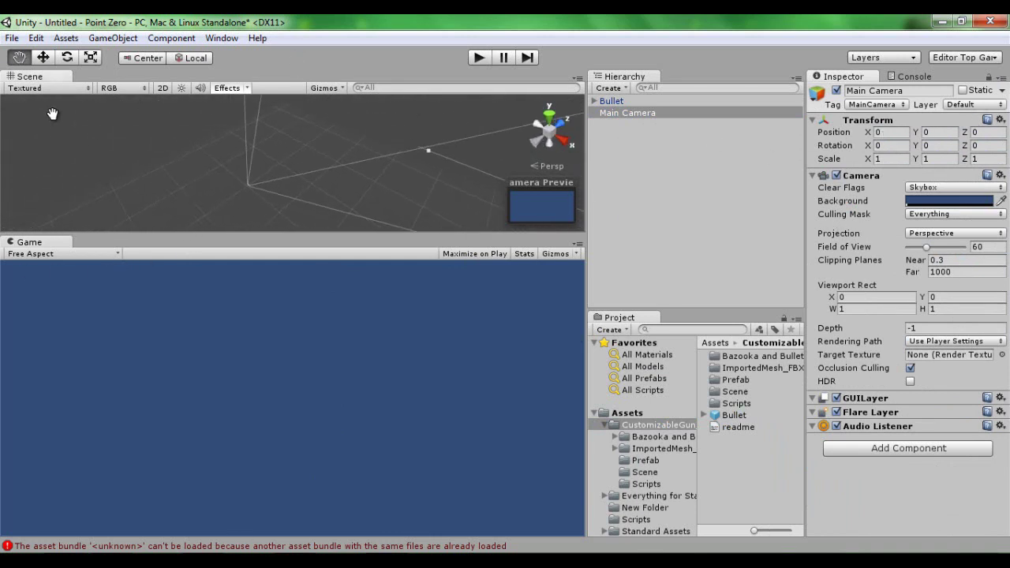
left_click(46, 56)
left_click_drag(276, 172, 274, 167)
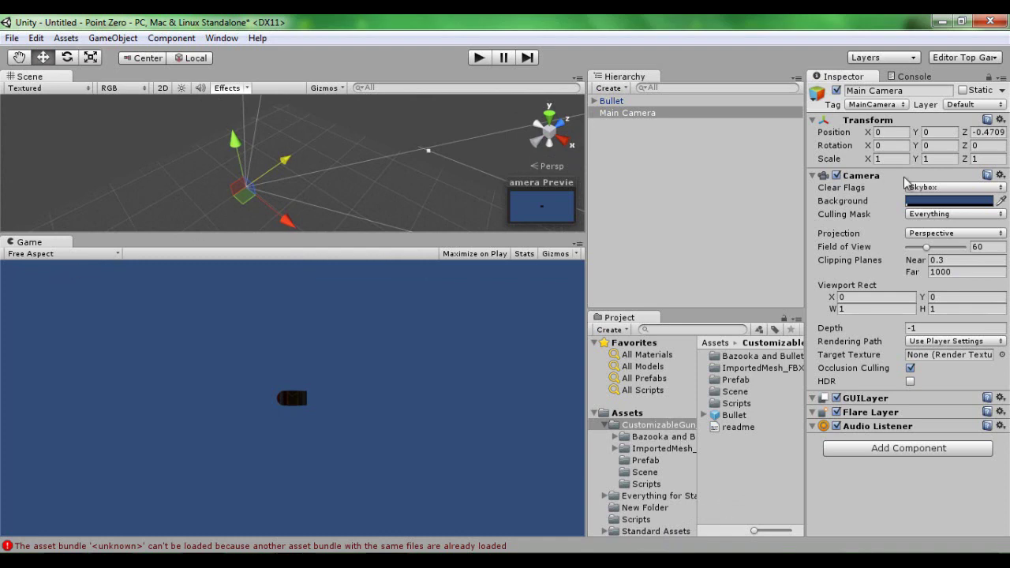
Step: Delete the Main Camera and the Bullet from the scene
left_click(654, 153)
left_click(613, 112)
key("Delete")
left_click(606, 102)
key("Delete")
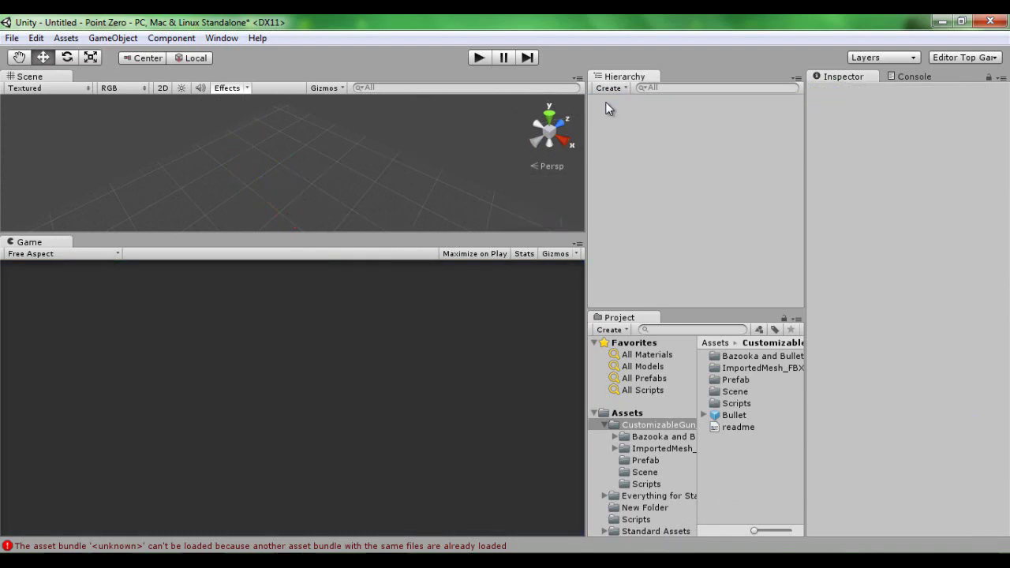
Step: Create a new terrain object in the empty scene
left_click(113, 37)
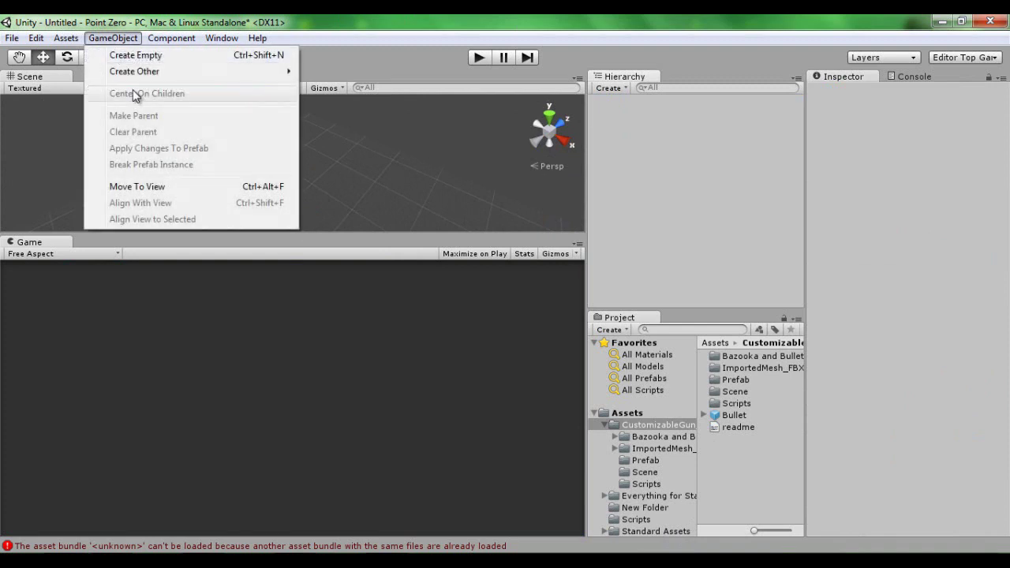
mouse_move(134, 75)
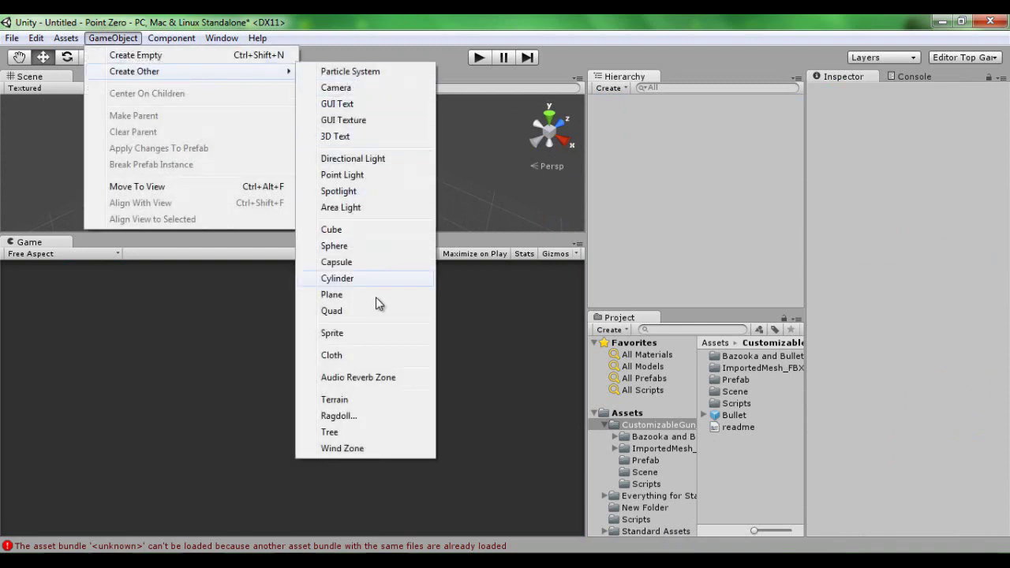
left_click(333, 400)
right_click_drag(355, 153, 338, 211)
left_click_drag(338, 211, 359, 194, "alt")
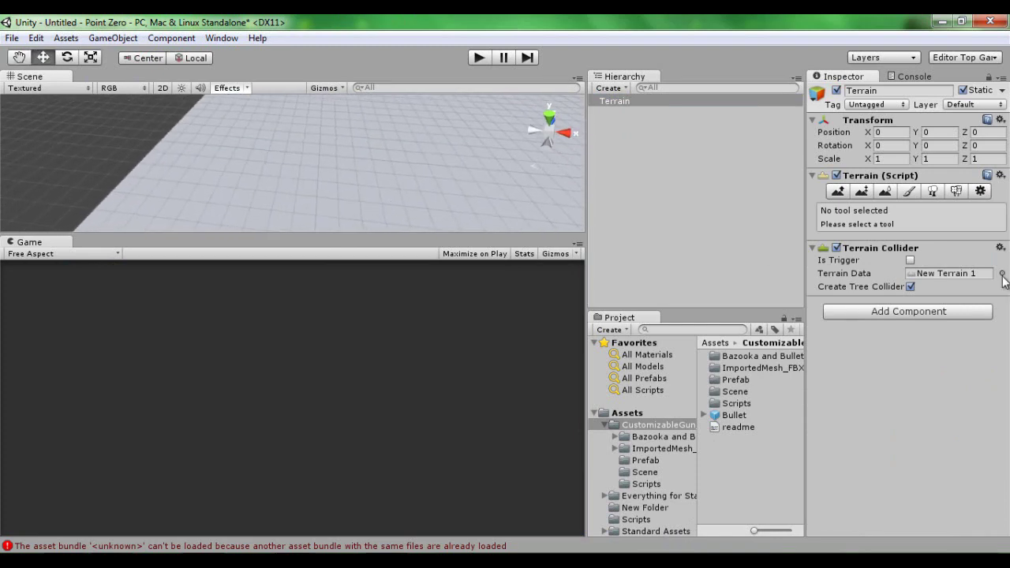
Step: Add a brown dirt texture to the terrain as its base paint texture
left_click(909, 191)
left_click(965, 375)
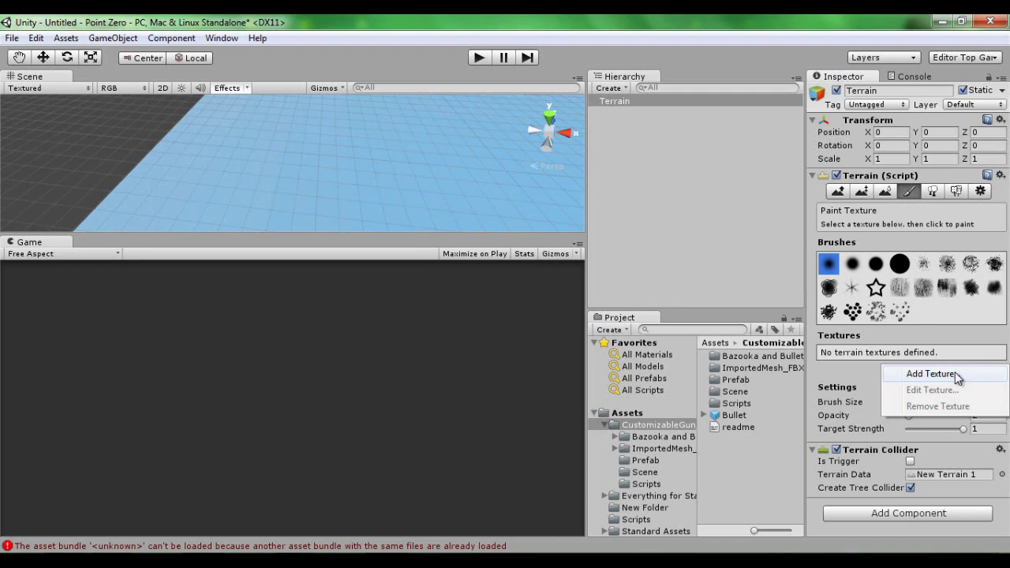
left_click(985, 377)
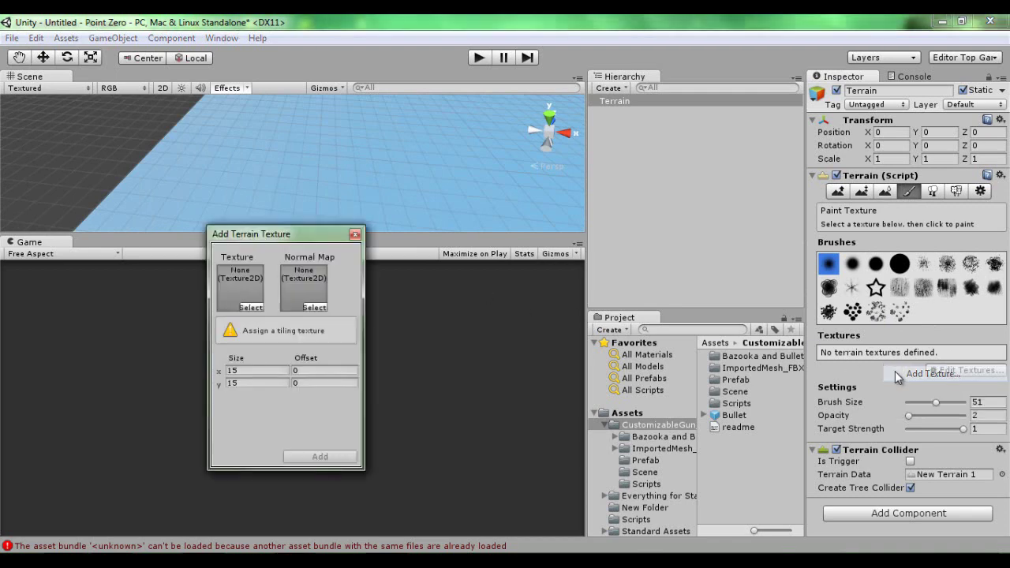
left_click(249, 307)
left_click(611, 246)
double_click(611, 246)
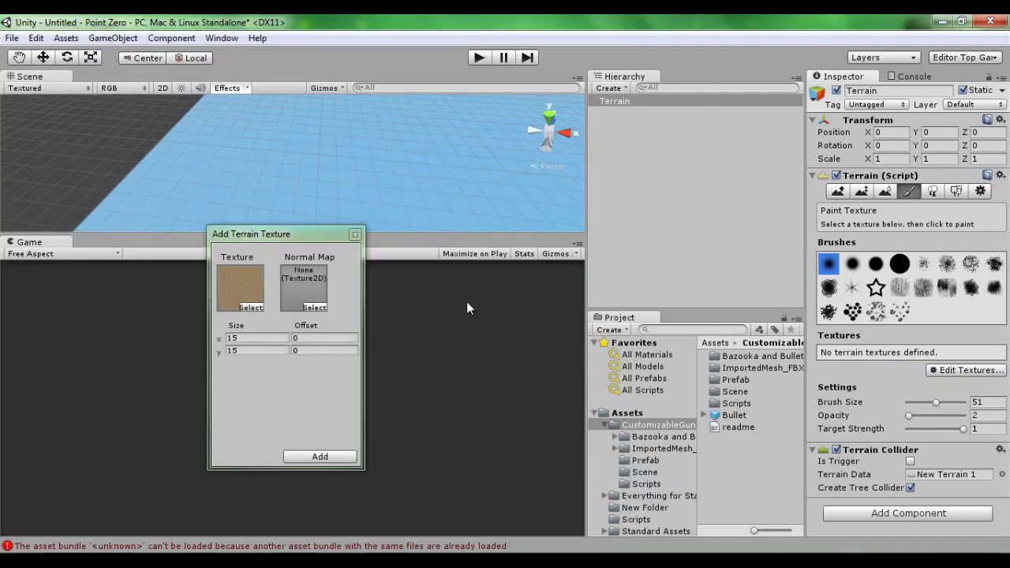
left_click(325, 456)
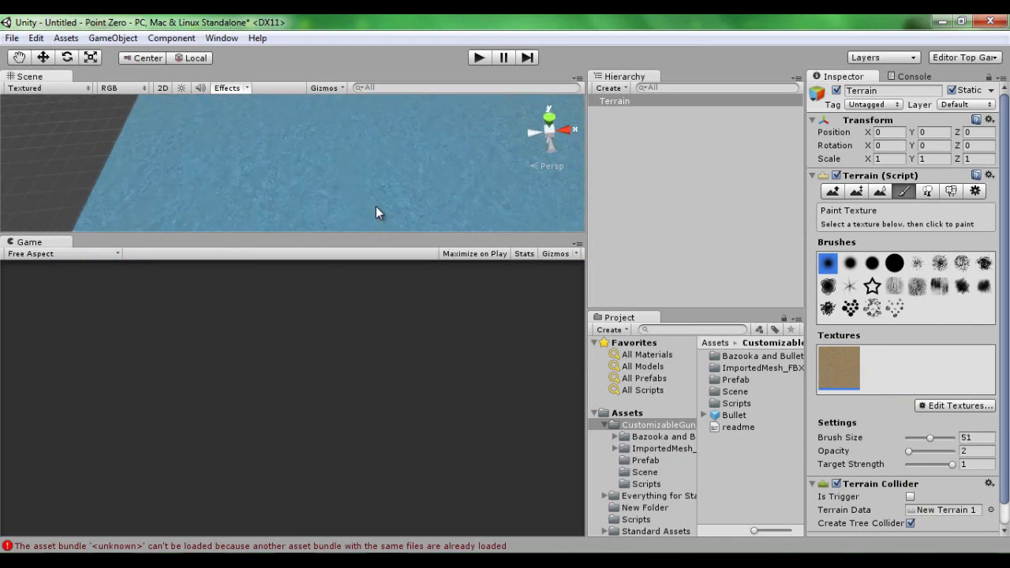
Step: Inspect the textured terrain's surface and examine its settings down to the resolution values
right_click_drag(176, 189, 136, 112)
key("w")
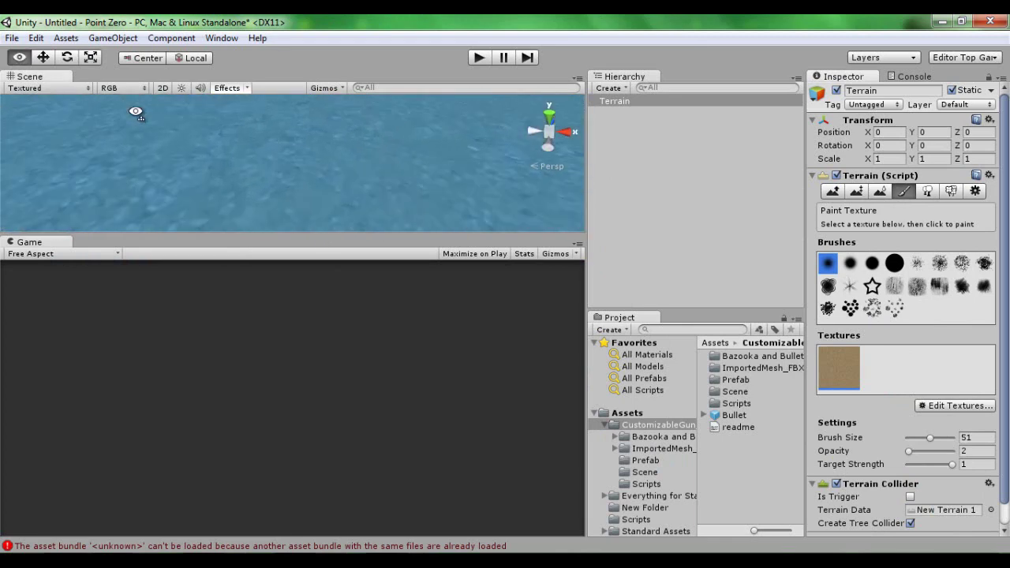
left_click_drag(136, 112, 245, 161, "alt")
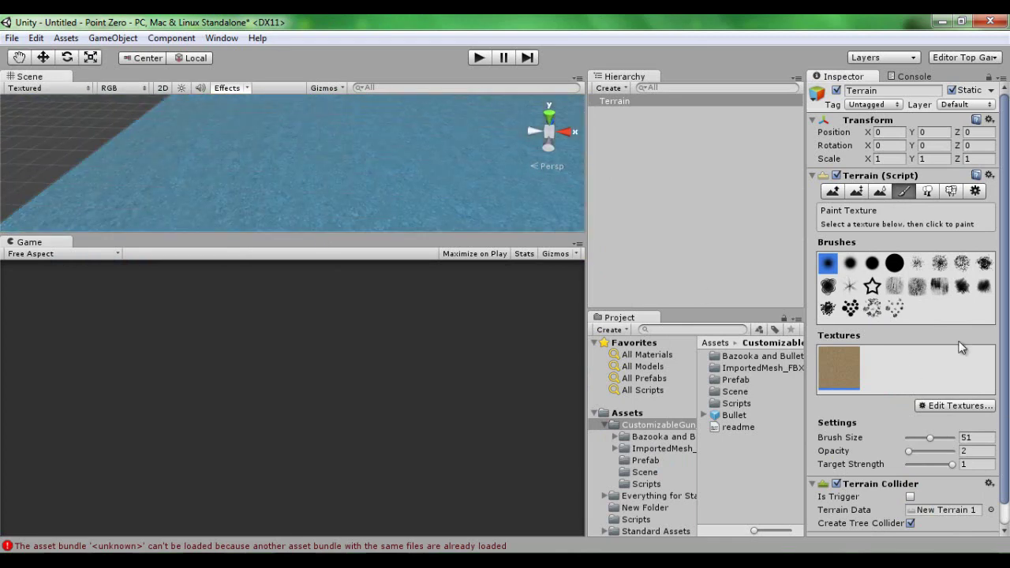
left_click(975, 191)
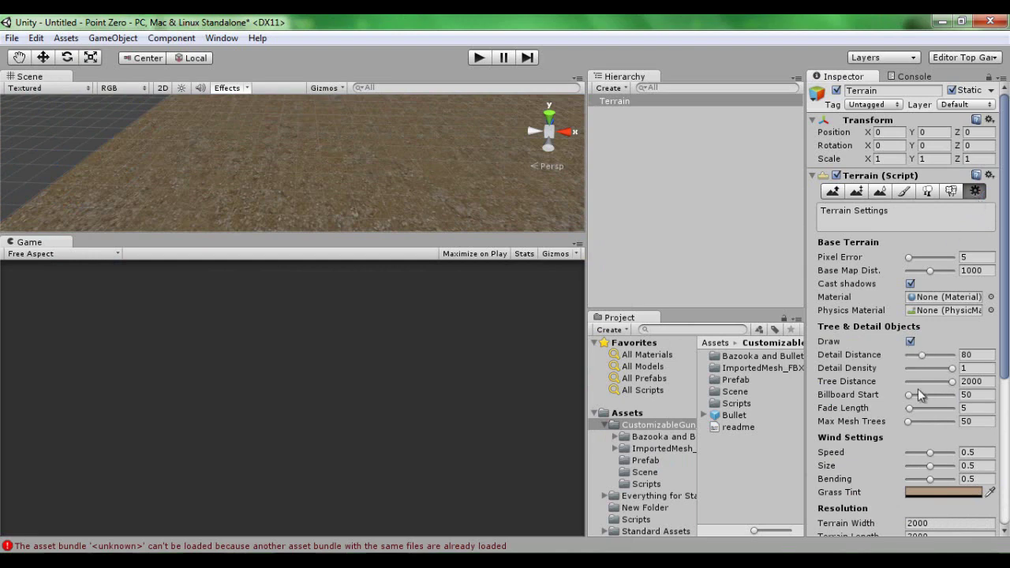
scroll(880, 513, "down", 1)
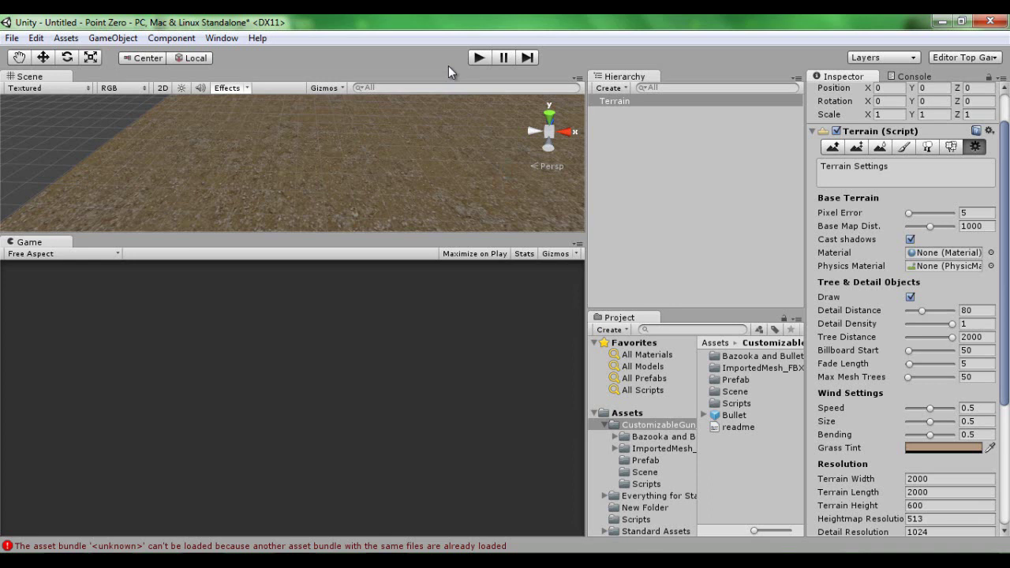
key("s")
right_click_drag(447, 110, 436, 171)
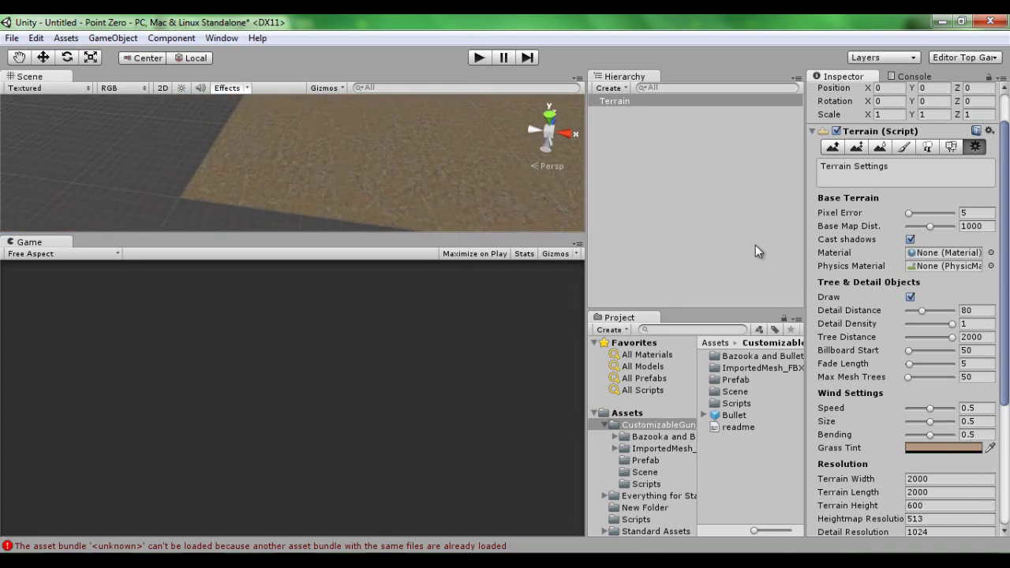
Step: Close the Terrain Engine Overview page in Chrome and return to the CustomizableGun folder in Unity
mouse_move(48, 561)
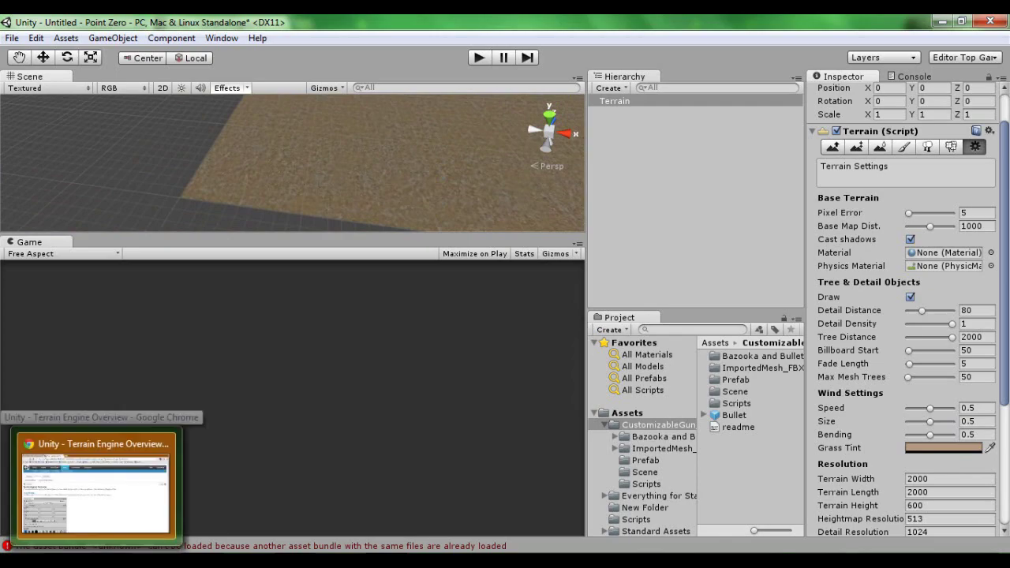
left_click(75, 536)
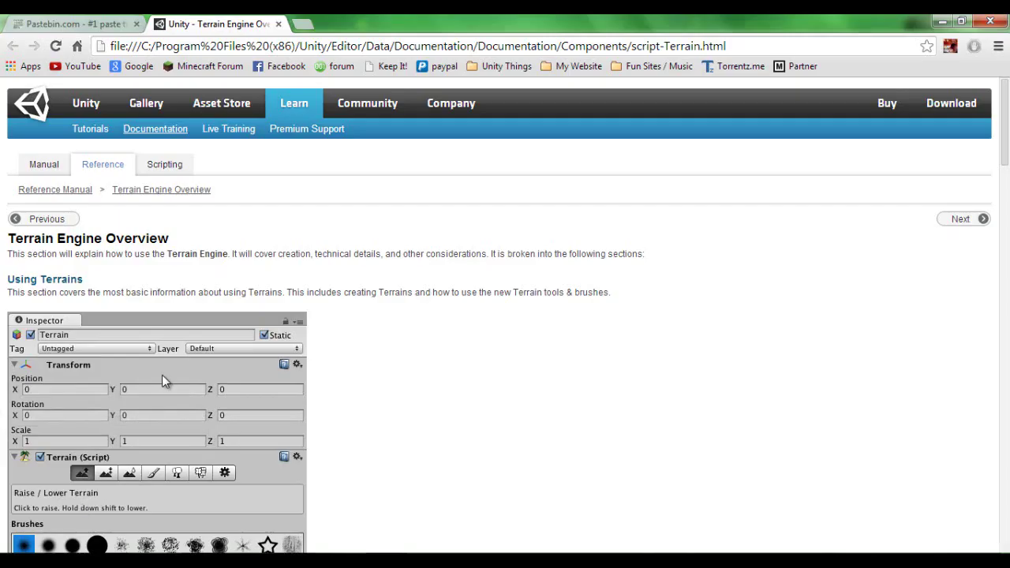
left_click(277, 23)
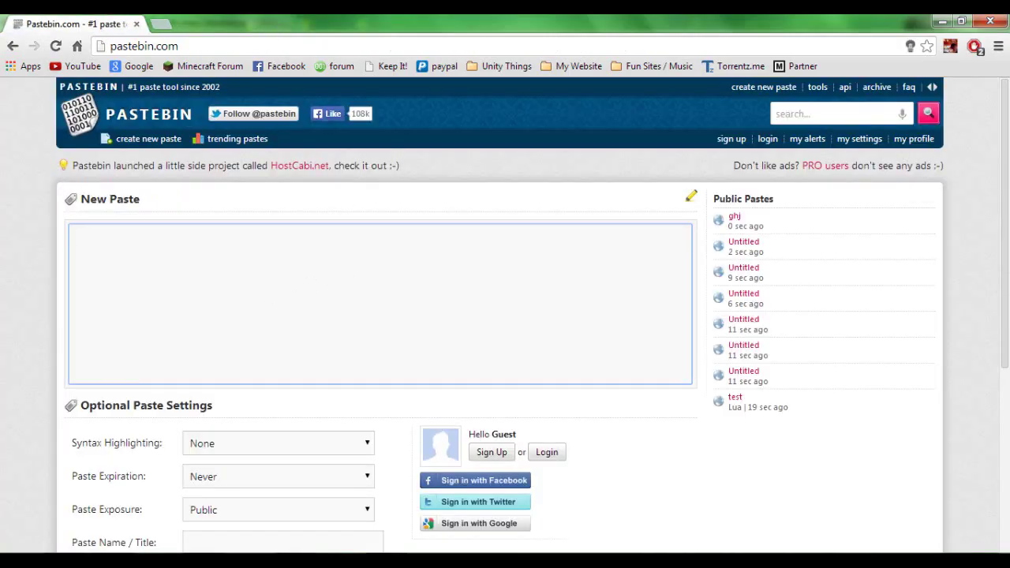
left_click(75, 560)
left_click(757, 496)
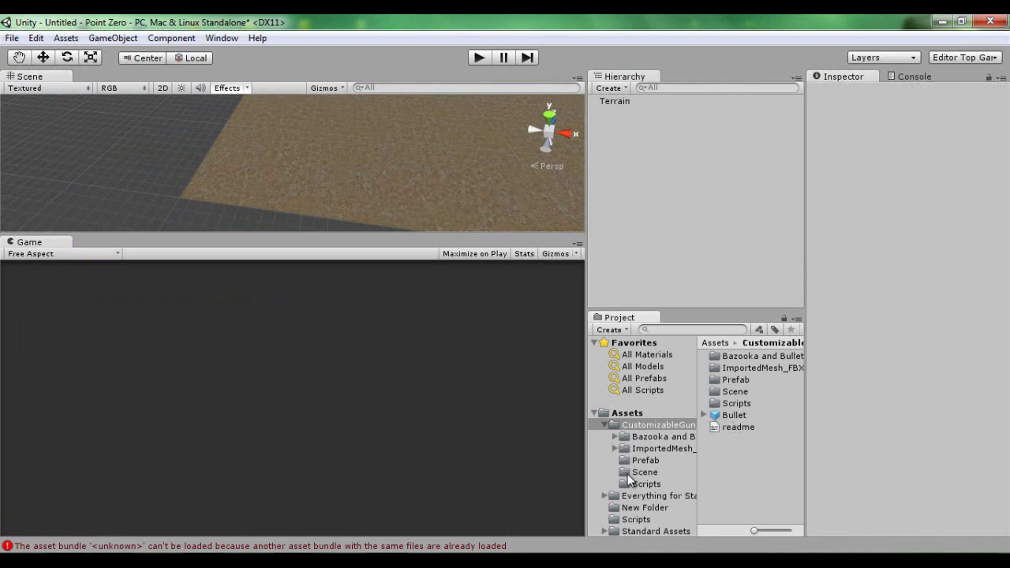
left_click(606, 426)
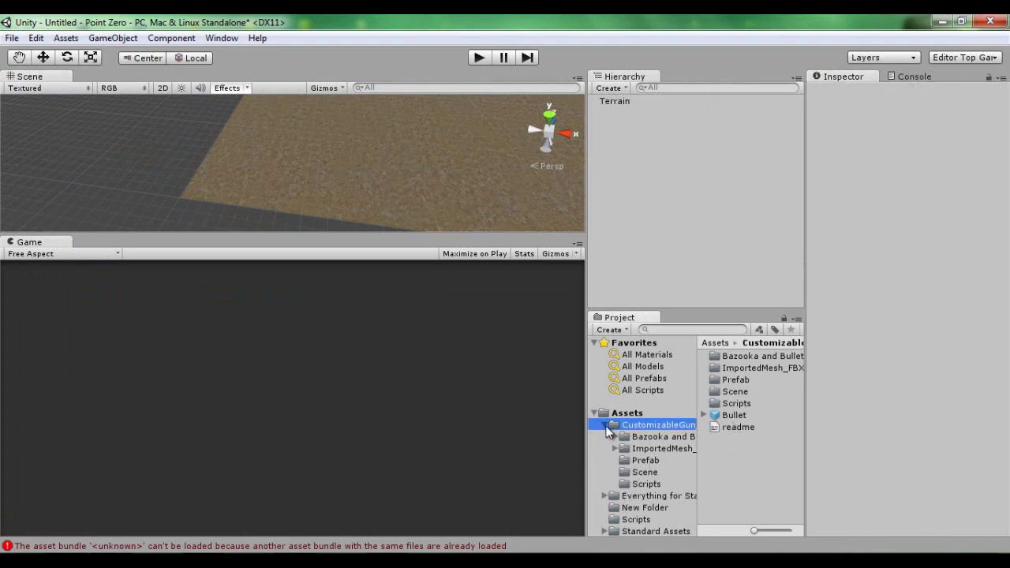
Step: Place the First Person Controller prefab from the Standard Assets character controllers onto the terrain near its corner
left_click(605, 424)
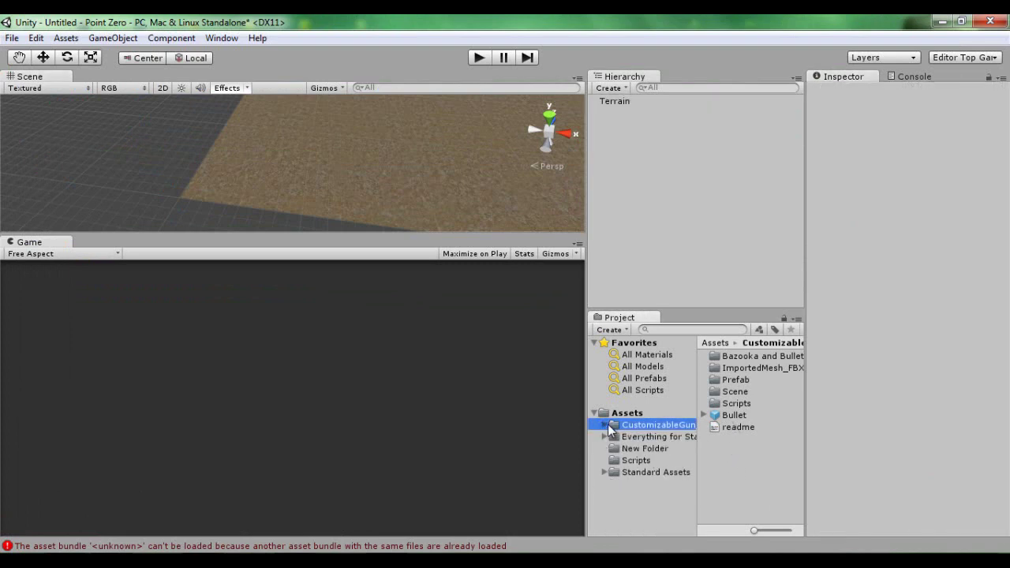
left_click(604, 471)
left_click(651, 484)
left_click_drag(768, 378, 335, 173)
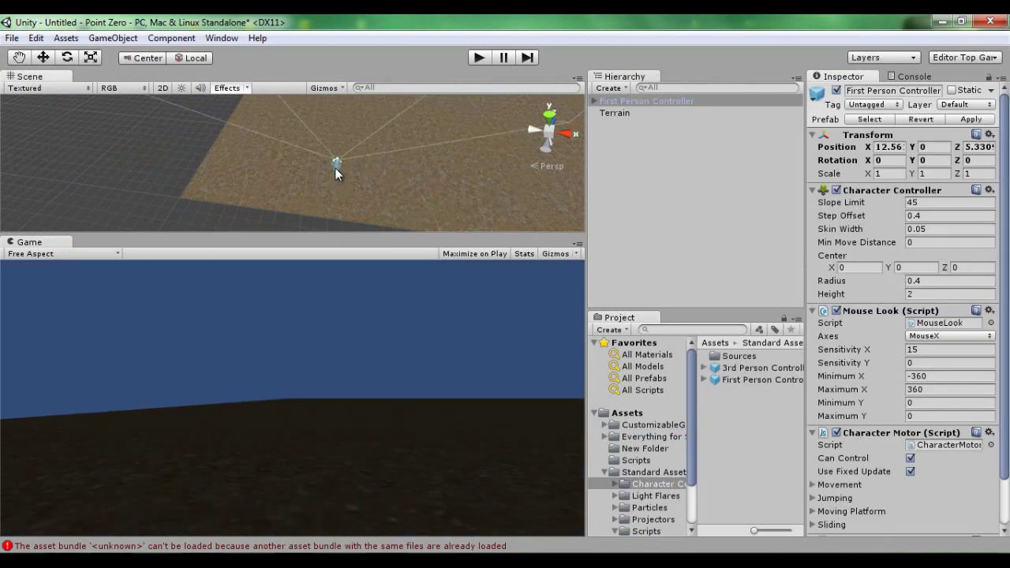
Step: Set the First Person Controller's Y position to 1.2
left_click(941, 147)
type("1")
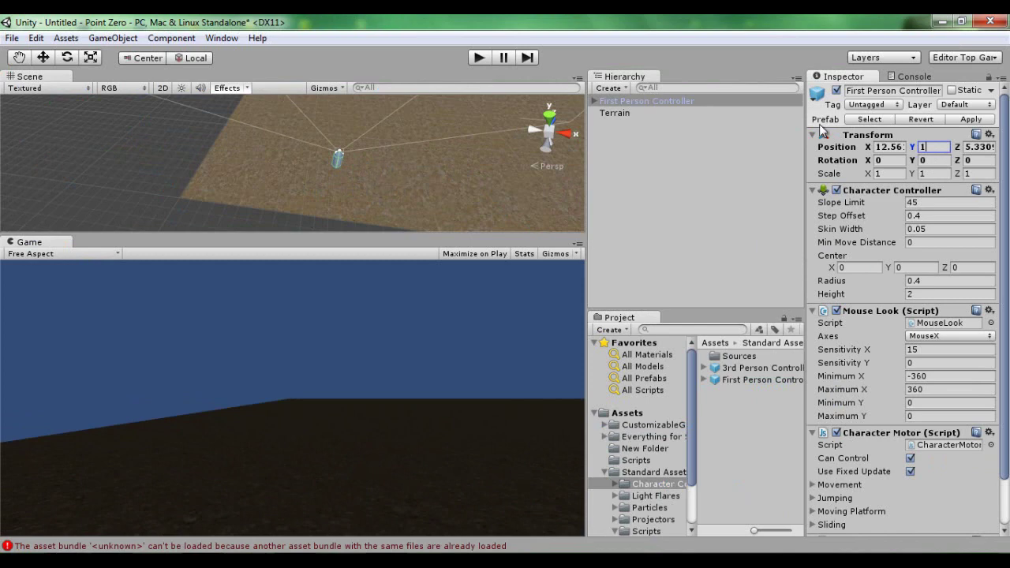
type(".2")
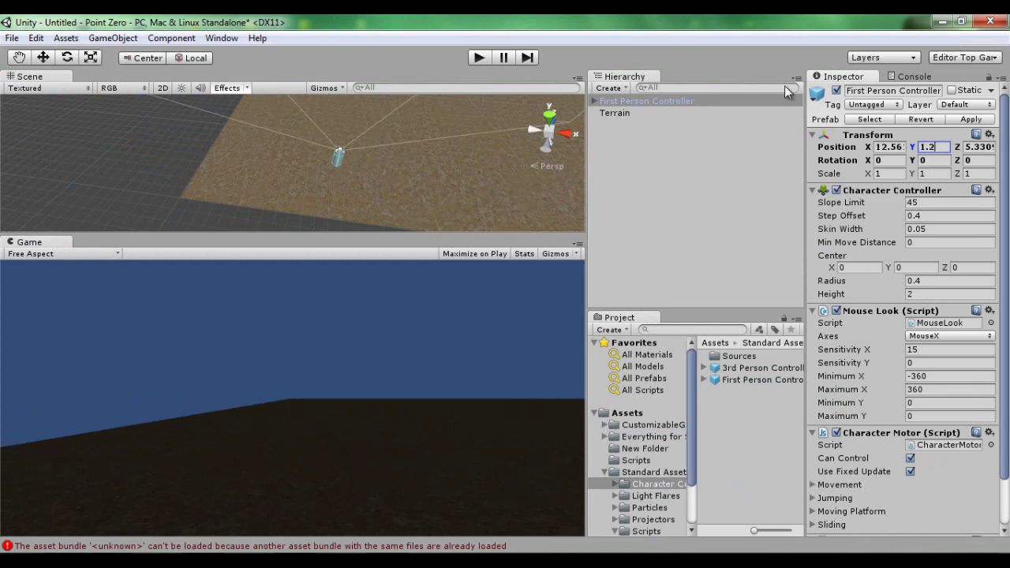
Step: Play-test the first-person view and enable Maximize on Play for the game view
left_click(478, 57)
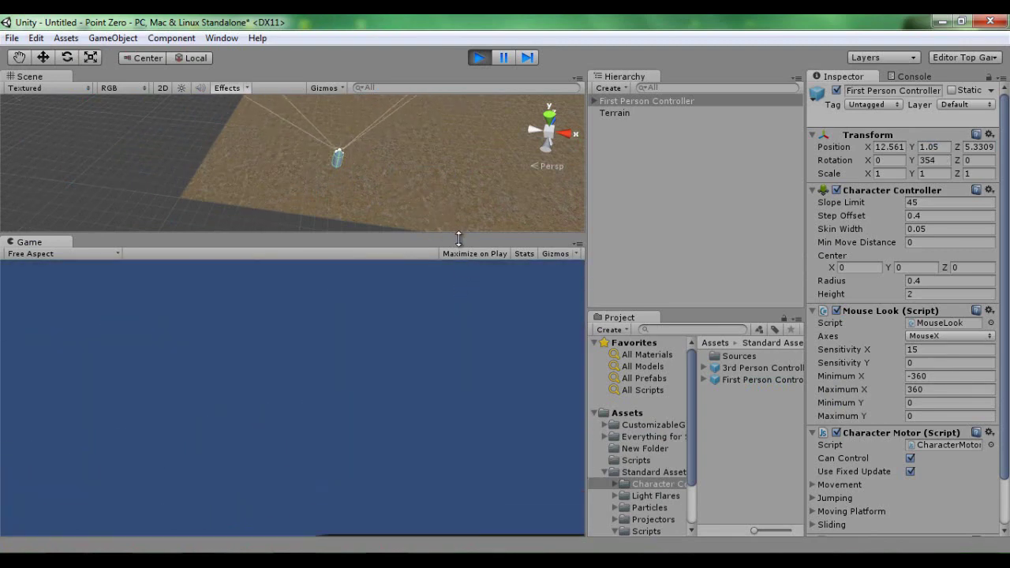
left_click(479, 56)
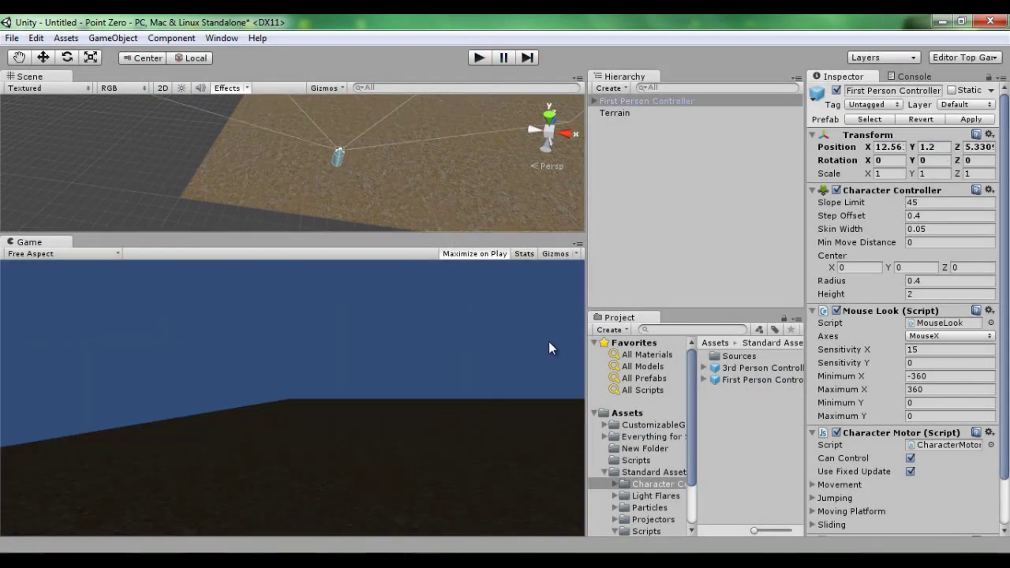
left_click(478, 57)
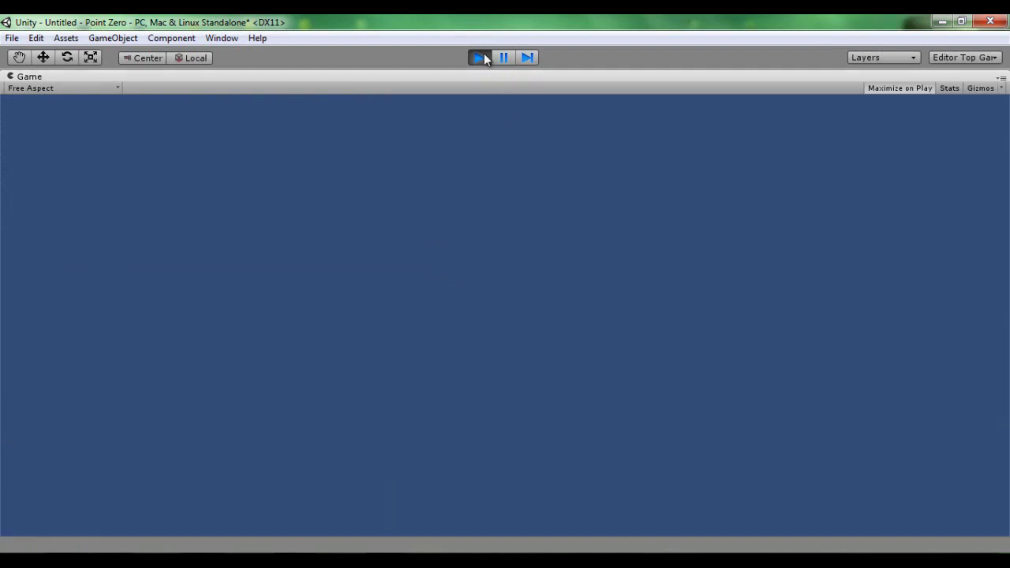
left_click(478, 57)
Step: Add a directional light to the scene
left_click(113, 38)
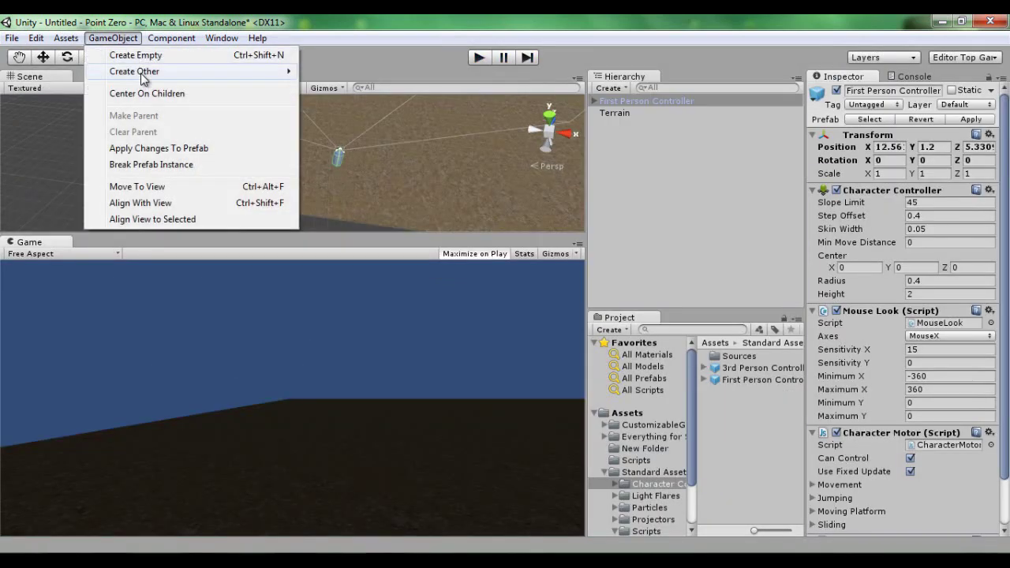
mouse_move(181, 72)
left_click(348, 158)
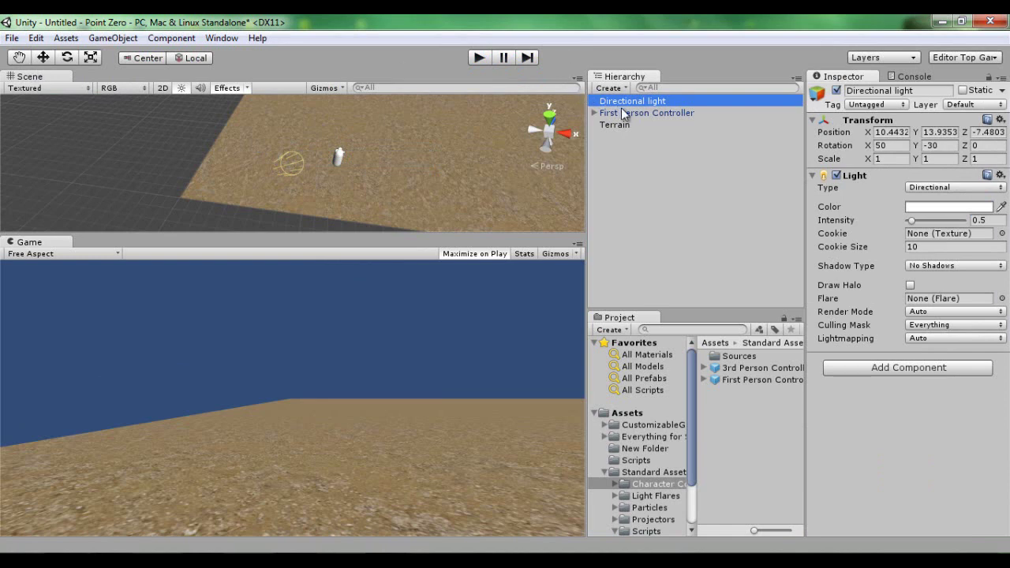
Step: Move the directional light to about X 11.4, Y 16.2, Z -9.1 and play-test the lit scene
left_click(43, 57)
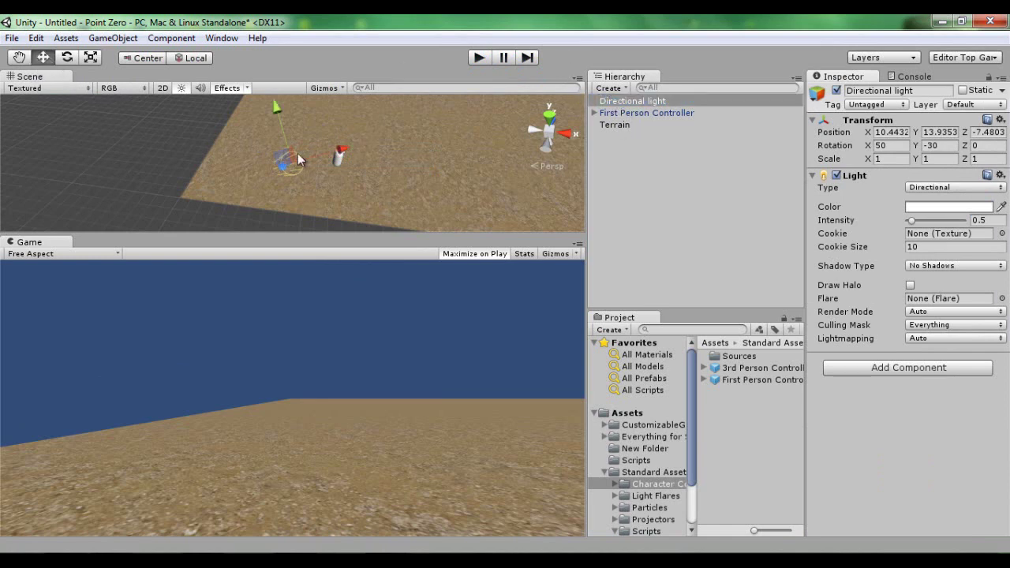
left_click_drag(280, 146, 400, 123)
left_click(479, 58)
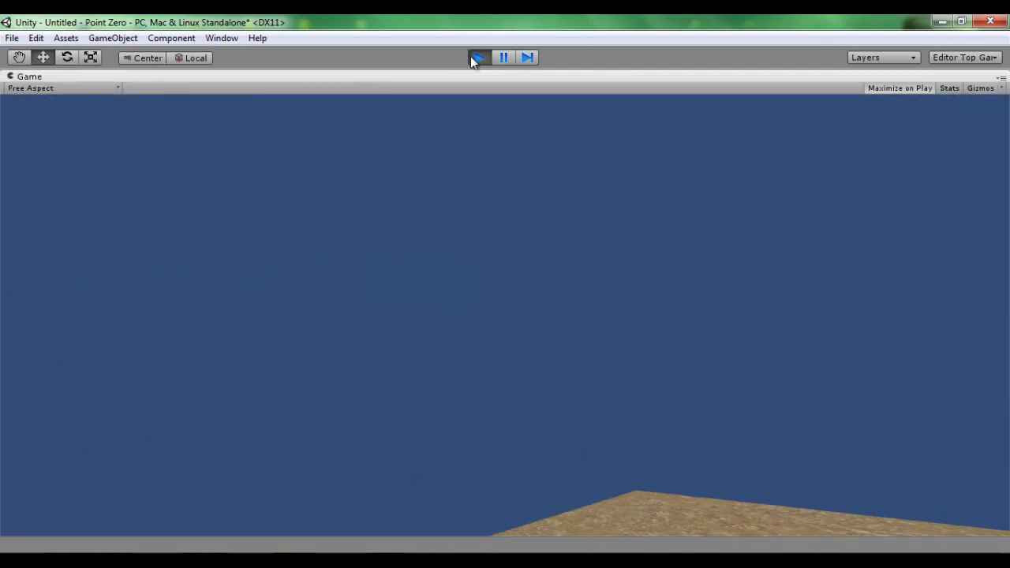
left_click(472, 57)
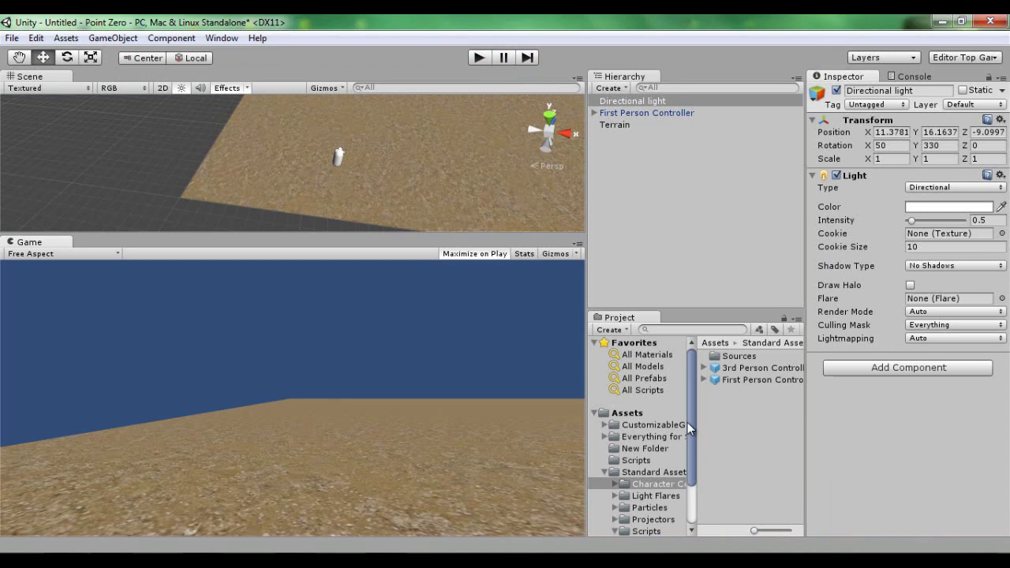
Step: Place the Assault Rifle Low Free prefab from the CustomizableGun prefabs on the terrain in front of the player
left_click(604, 472)
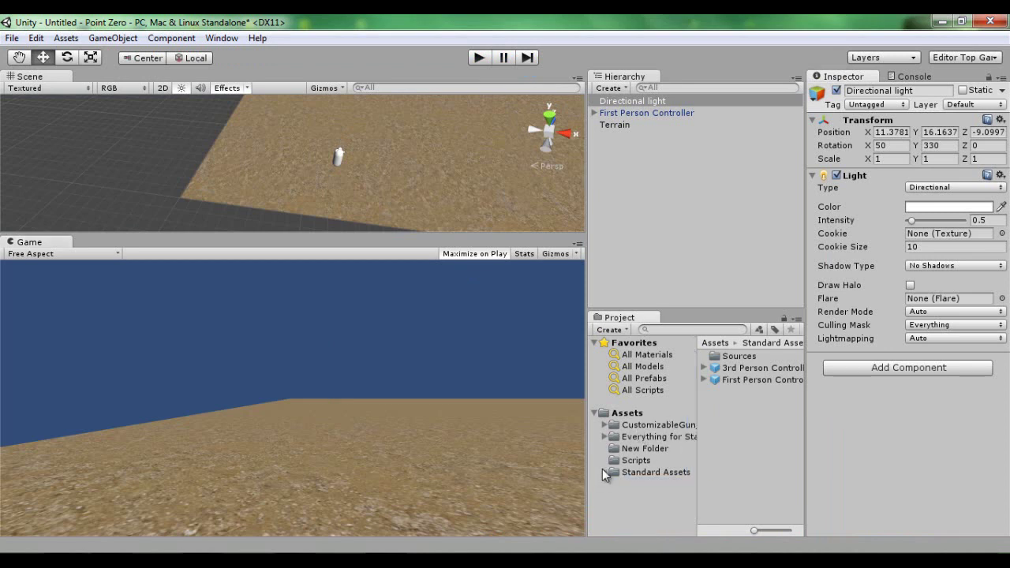
left_click(604, 425)
left_click(644, 460)
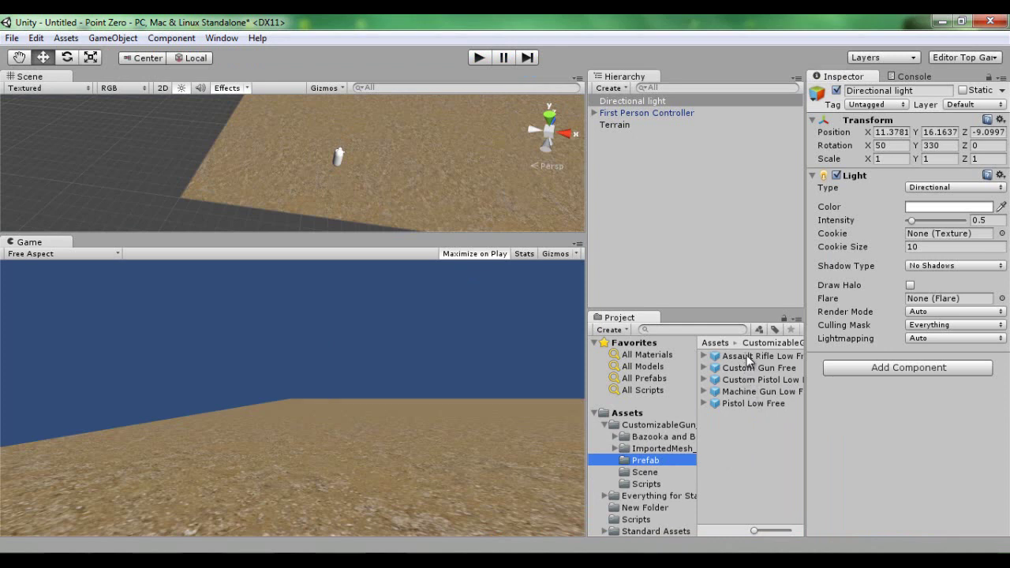
left_click_drag(749, 359, 356, 108)
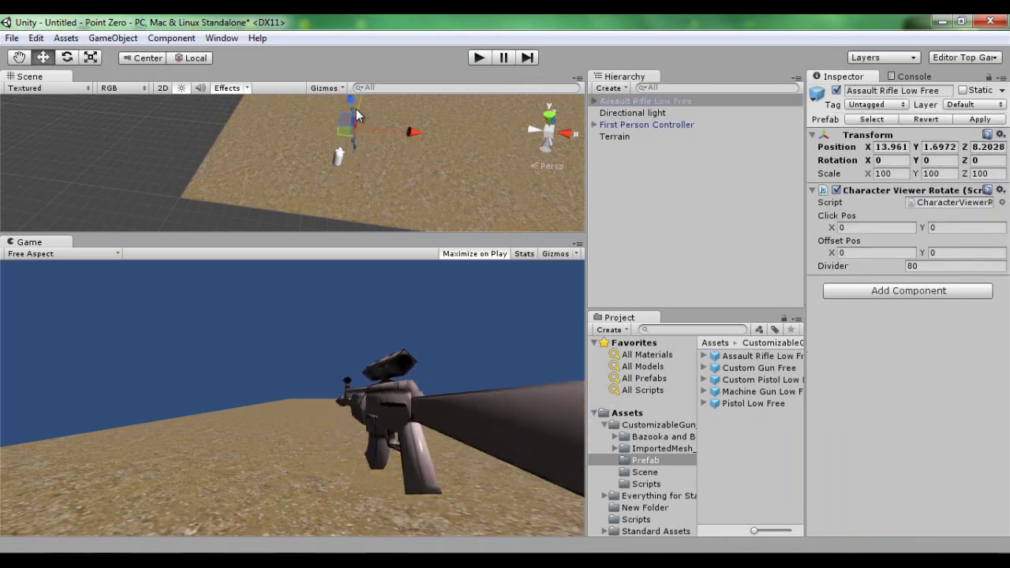
Step: Scale the assault rifle down uniformly to about 37.8
left_click(88, 61)
key("w")
right_click_drag(260, 142, 178, 157)
key("w")
key("d")
scroll(278, 172, "down", 4)
left_click_drag(288, 178, 252, 196)
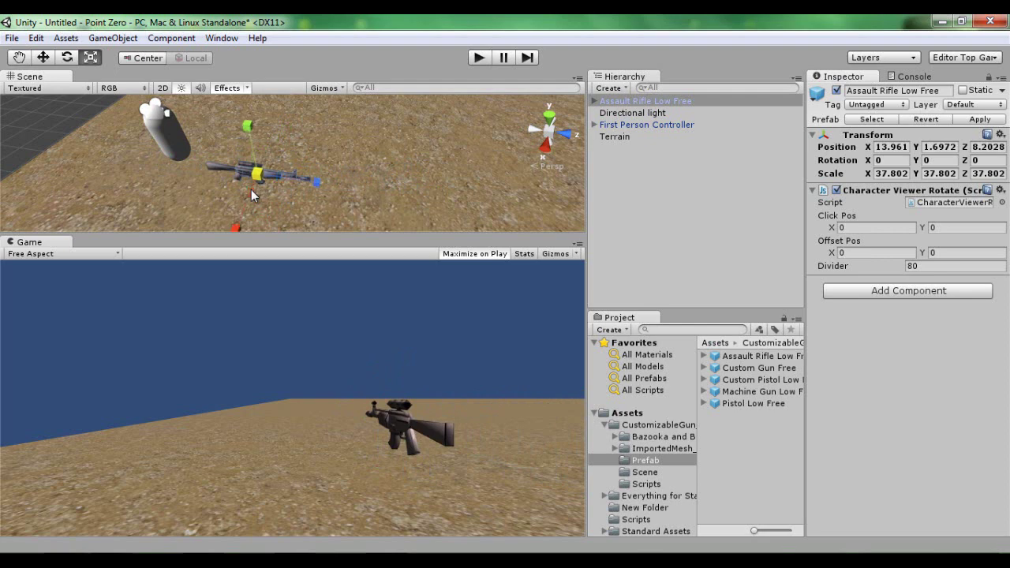
Step: Move the assault rifle beside the player to about X 13.56, Y 1.47, Z 6.15
left_click(43, 58)
left_click_drag(312, 187, 216, 182)
left_click_drag(141, 116, 142, 126)
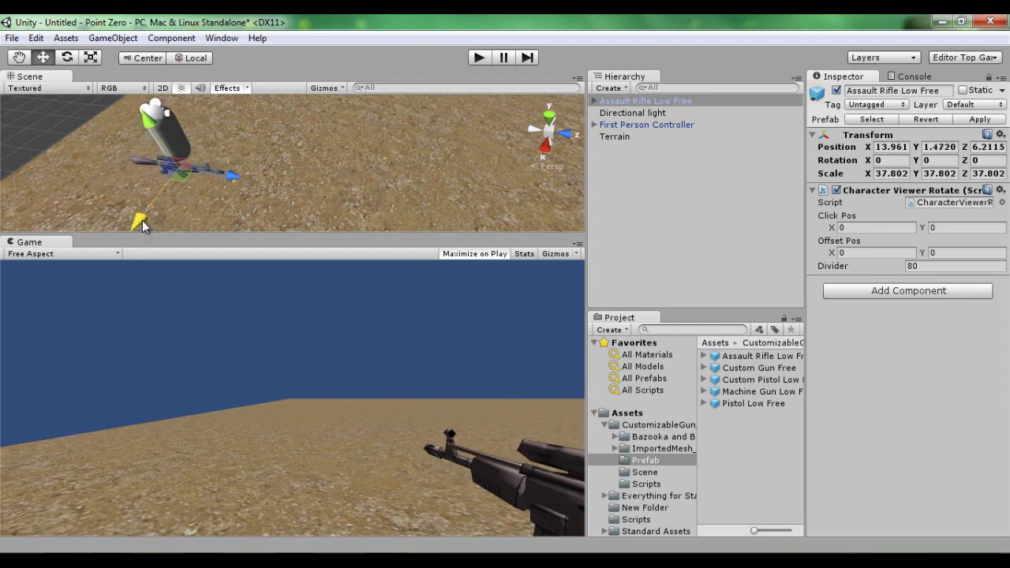
left_click_drag(142, 220, 157, 215)
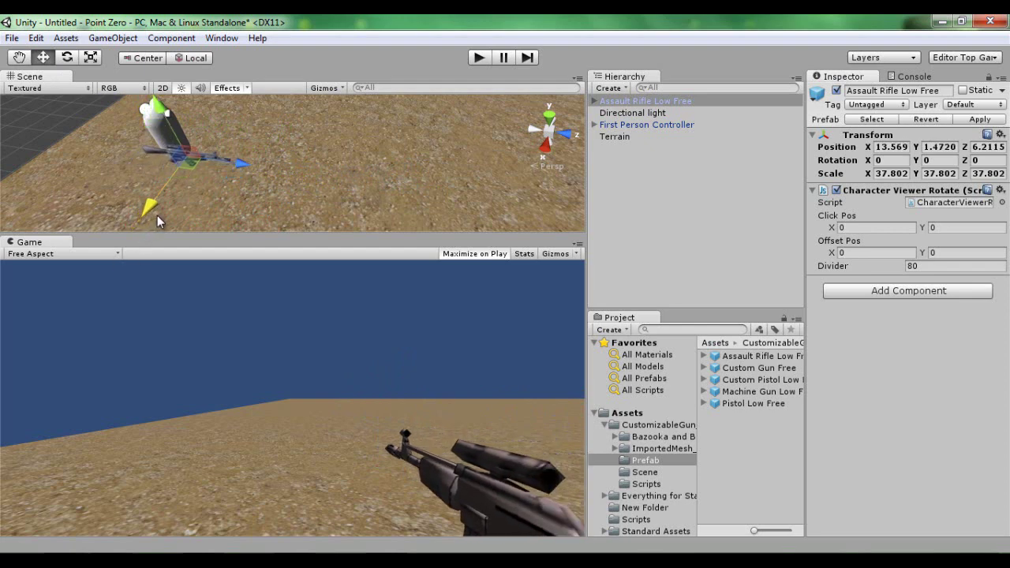
left_click_drag(241, 163, 239, 163)
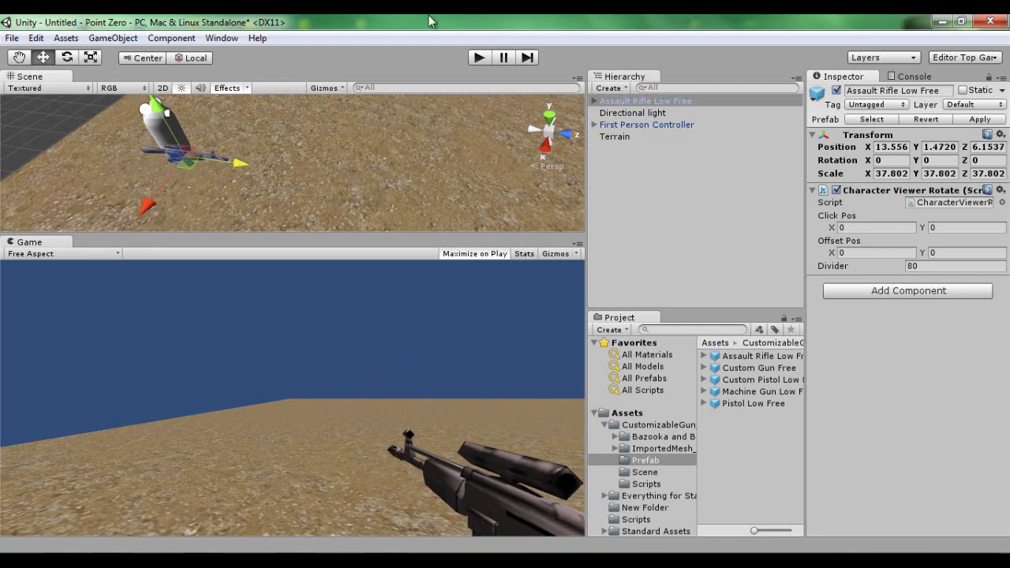
Step: Parent the assault rifle to the First Person Controller's Main Camera and play-test it
left_click(595, 125)
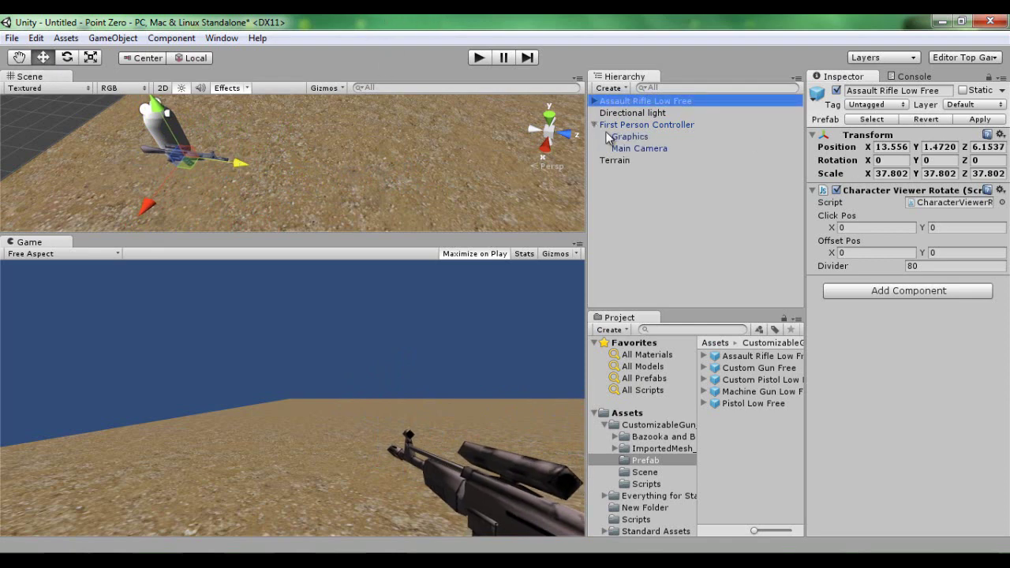
left_click_drag(624, 107, 628, 143)
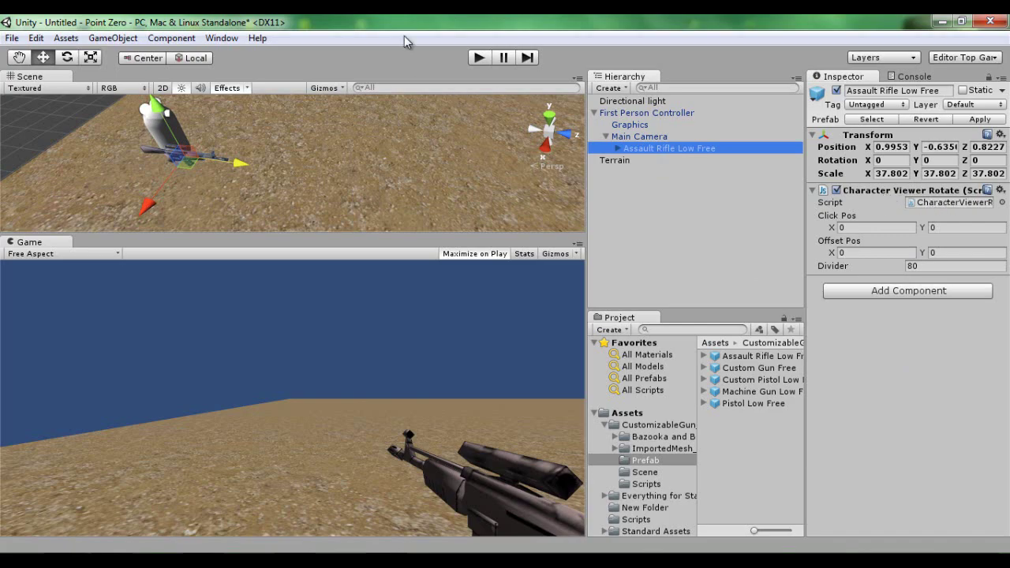
left_click(478, 57)
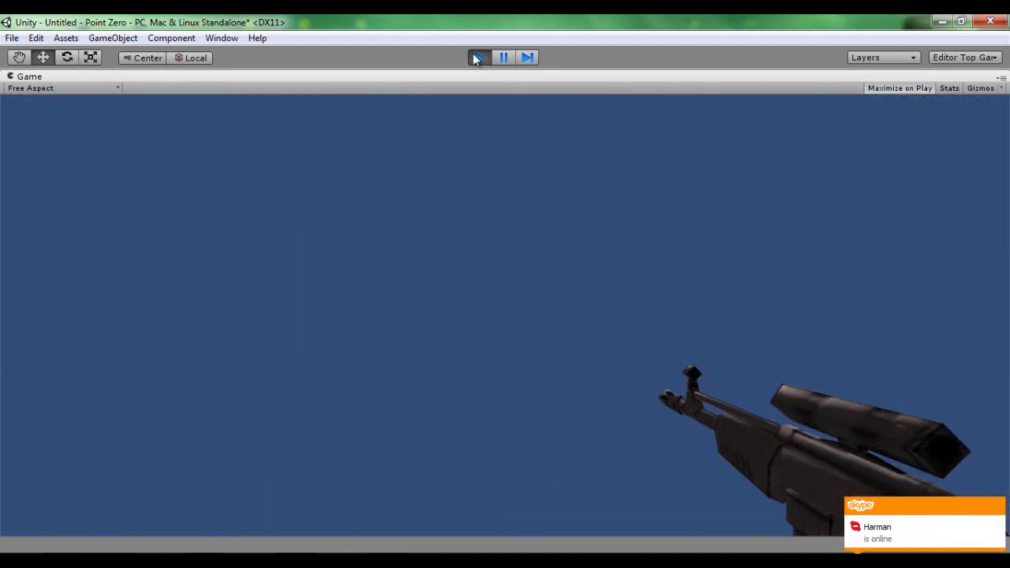
left_click(476, 59)
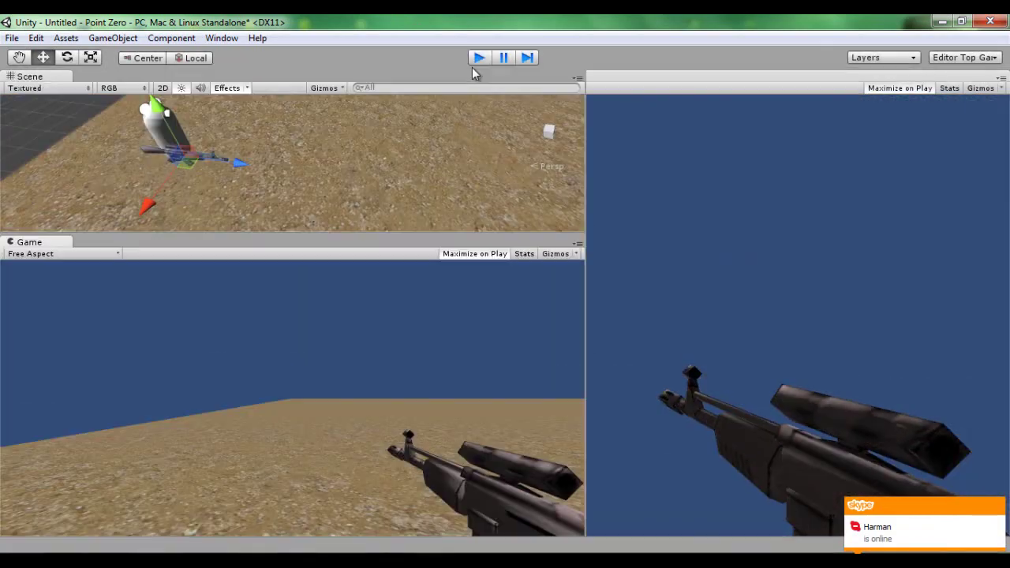
Step: Scale the assault rifle down uniformly to about 32.8 and nudge its position beside the player
left_click(91, 57)
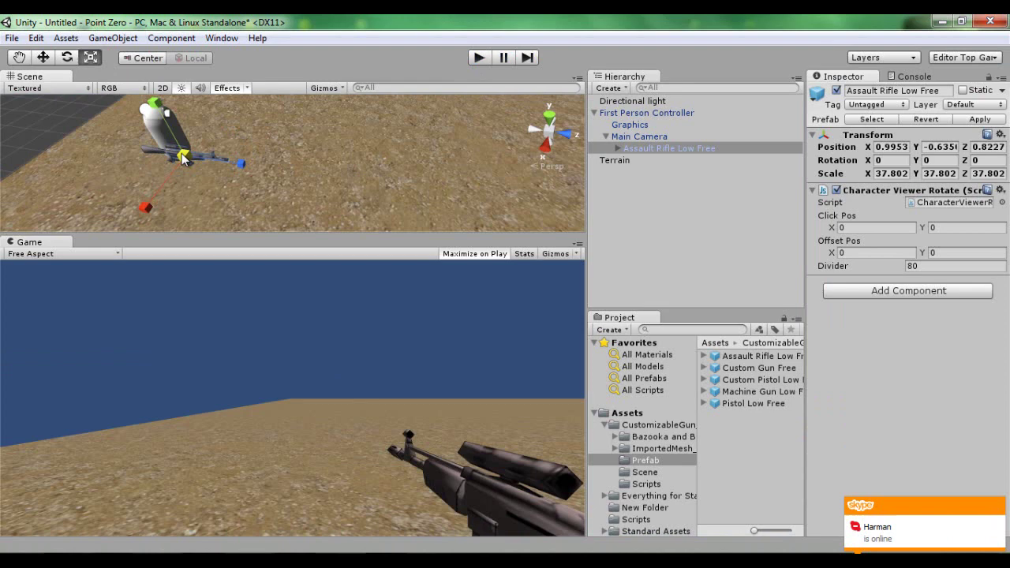
left_click_drag(177, 153, 162, 187)
left_click(43, 58)
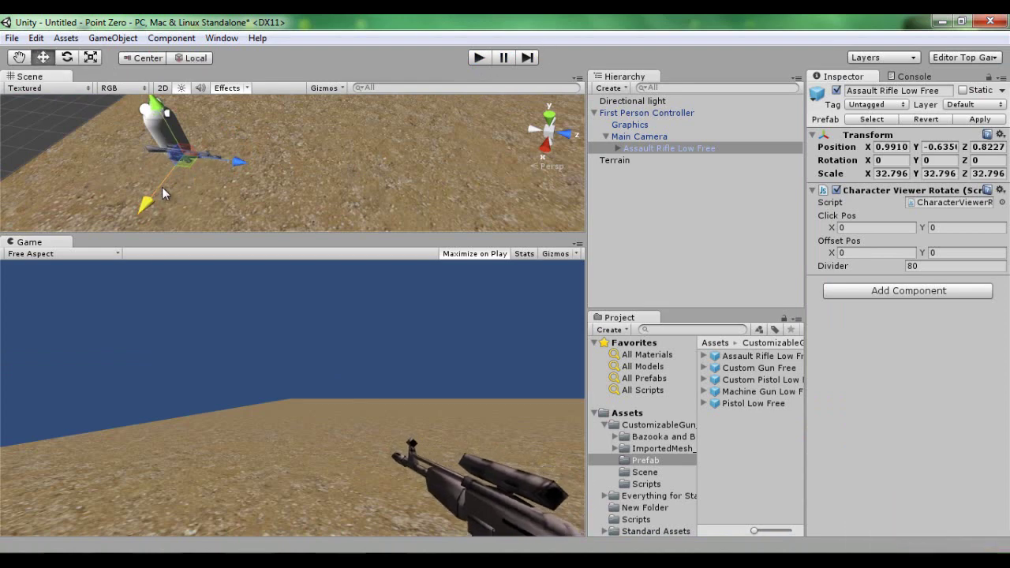
left_click_drag(213, 158, 216, 162)
Step: Reposition the assault rifle to about X 0.94, Y -0.51, Z 0.72 relative to the camera, play-testing before and after
left_click(479, 58)
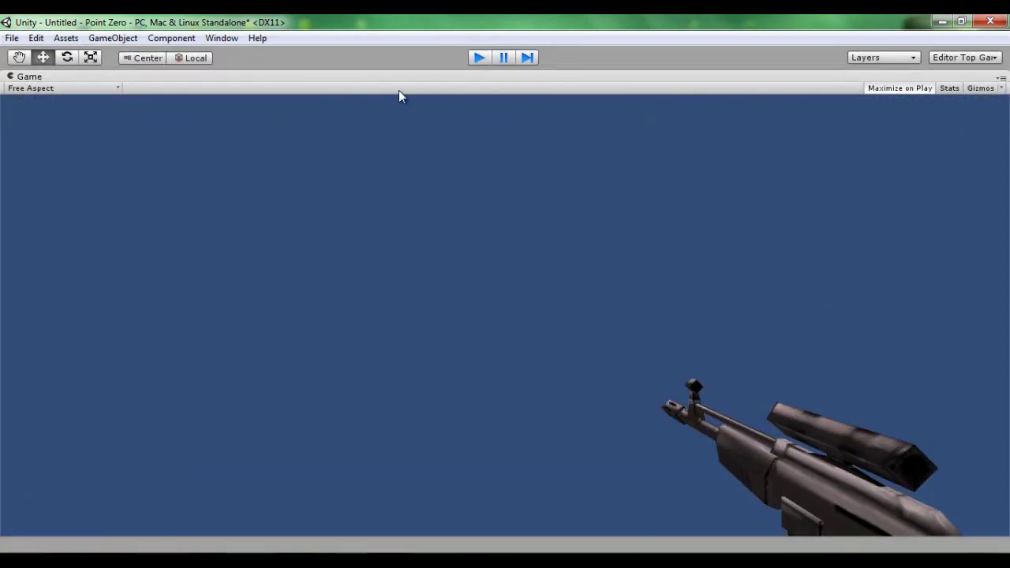
left_click(478, 57)
left_click_drag(158, 103, 156, 99)
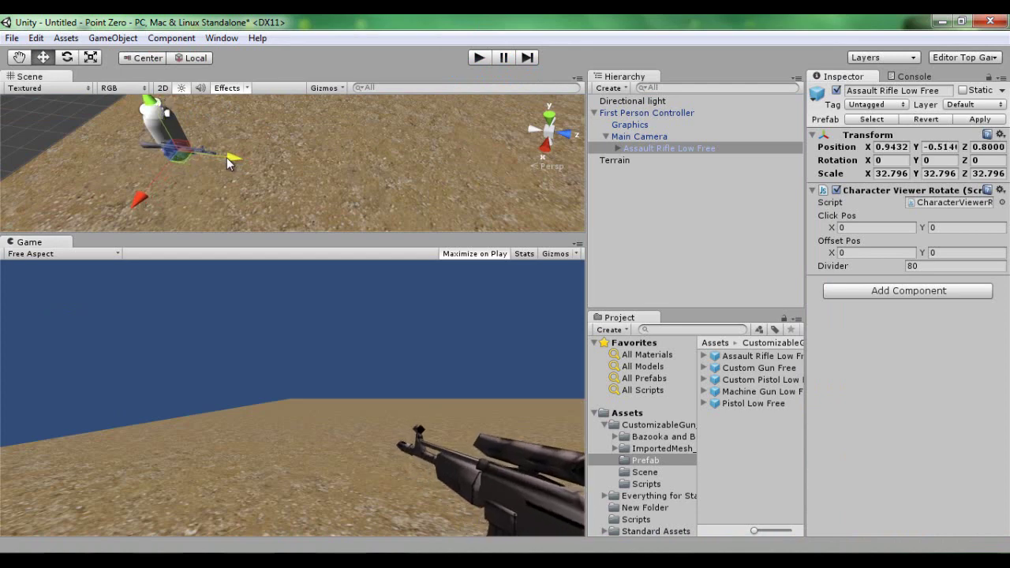
left_click(479, 58)
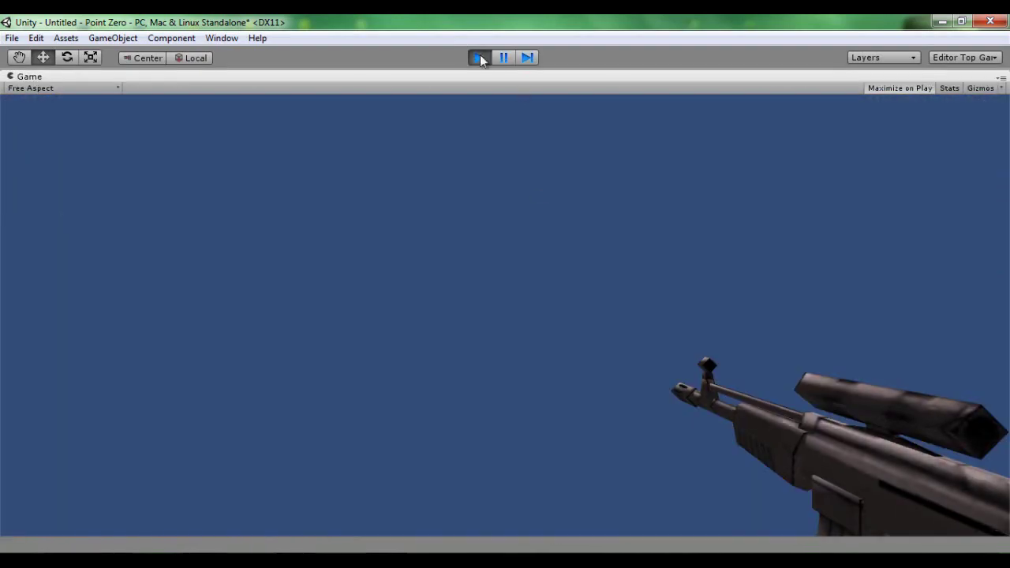
left_click(471, 57)
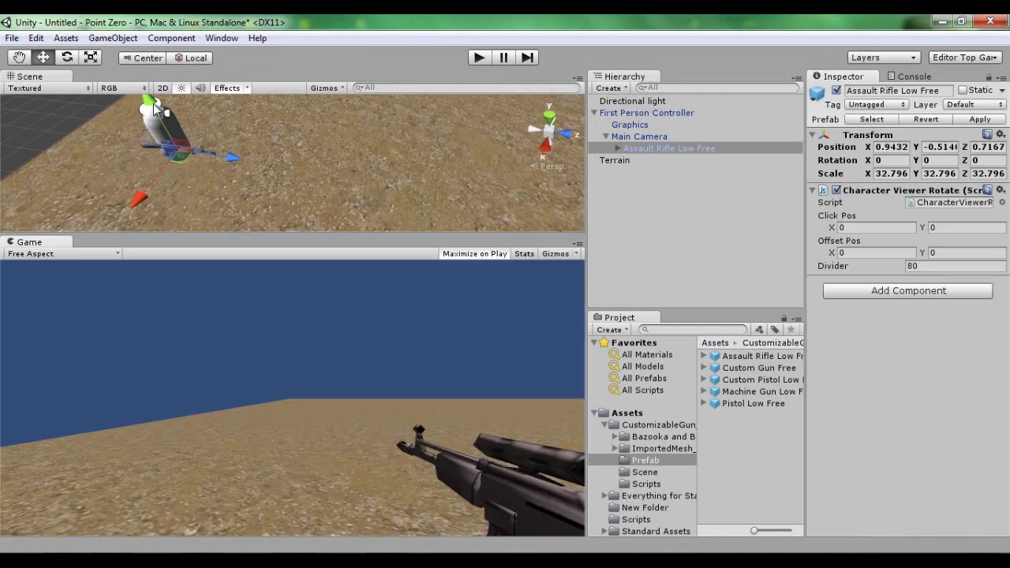
Step: Move the assault rifle to about X 0.91, Y -0.37, Z 0.71 relative to the camera
left_click_drag(153, 103, 153, 103)
left_click_drag(239, 154, 226, 157)
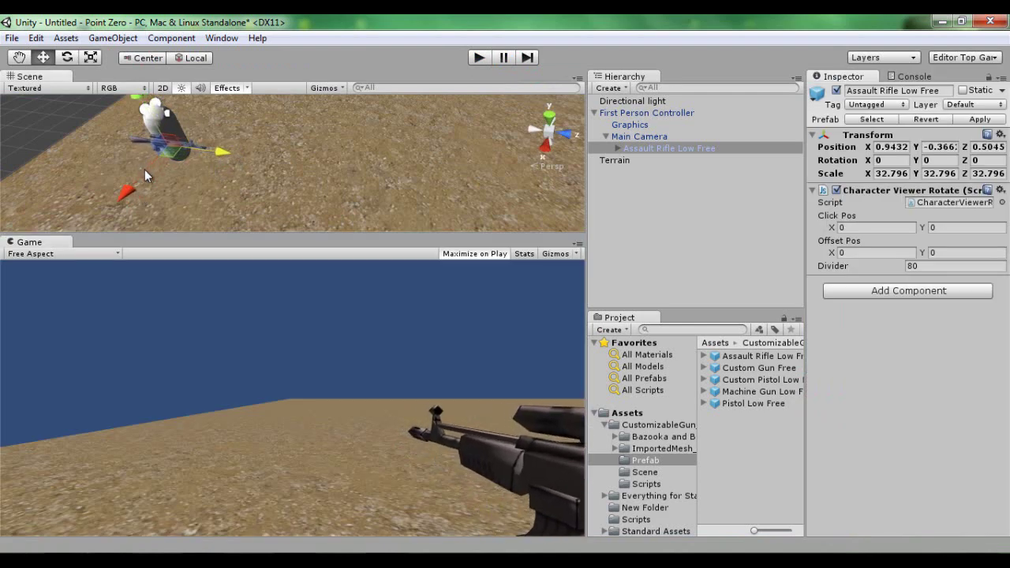
left_click_drag(144, 170, 147, 170)
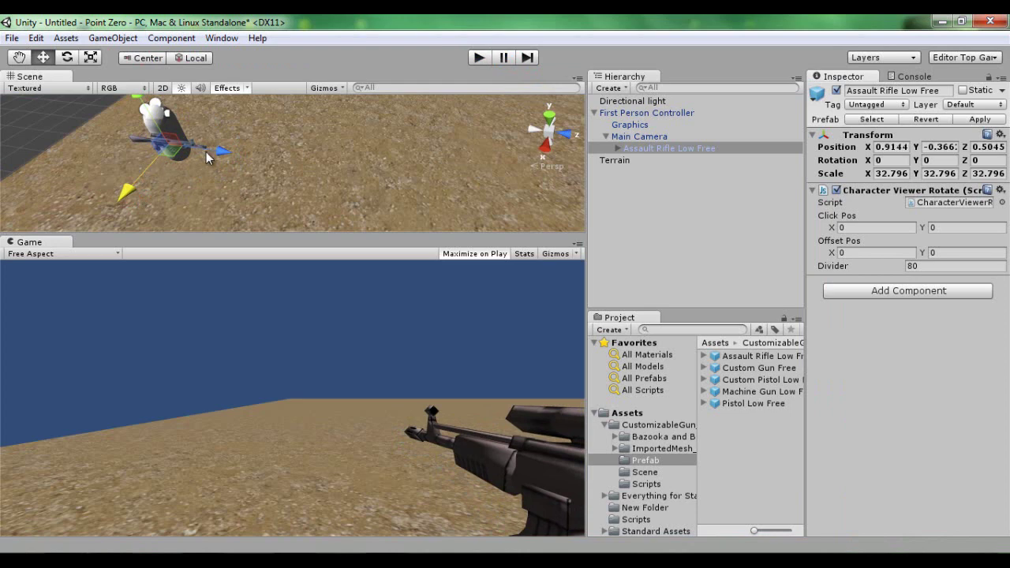
left_click_drag(207, 158, 212, 153)
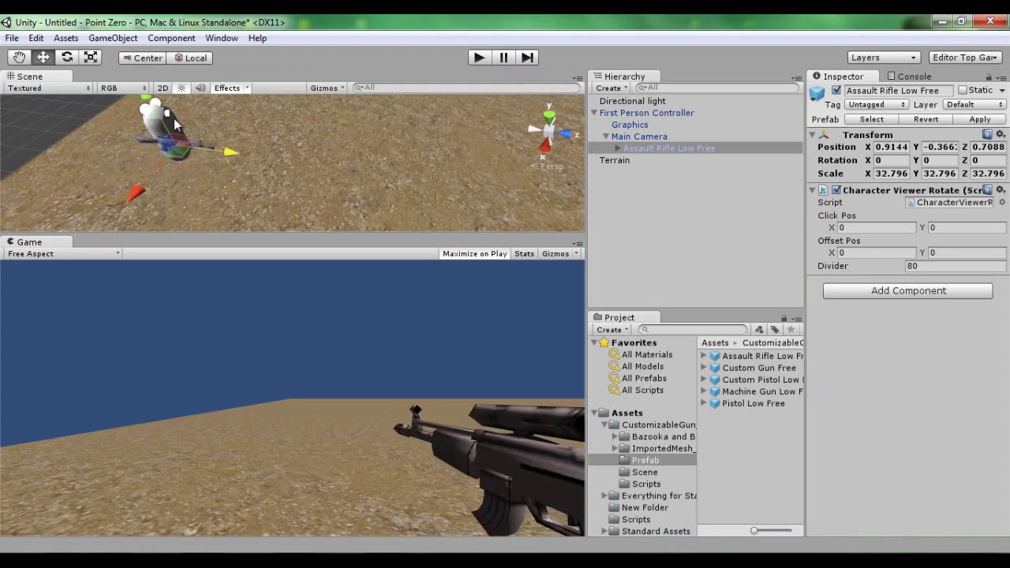
Step: Scale the assault rifle down uniformly to about 24.65
left_click(163, 117)
left_click(198, 147)
left_click(91, 57)
left_click_drag(178, 152, 159, 152)
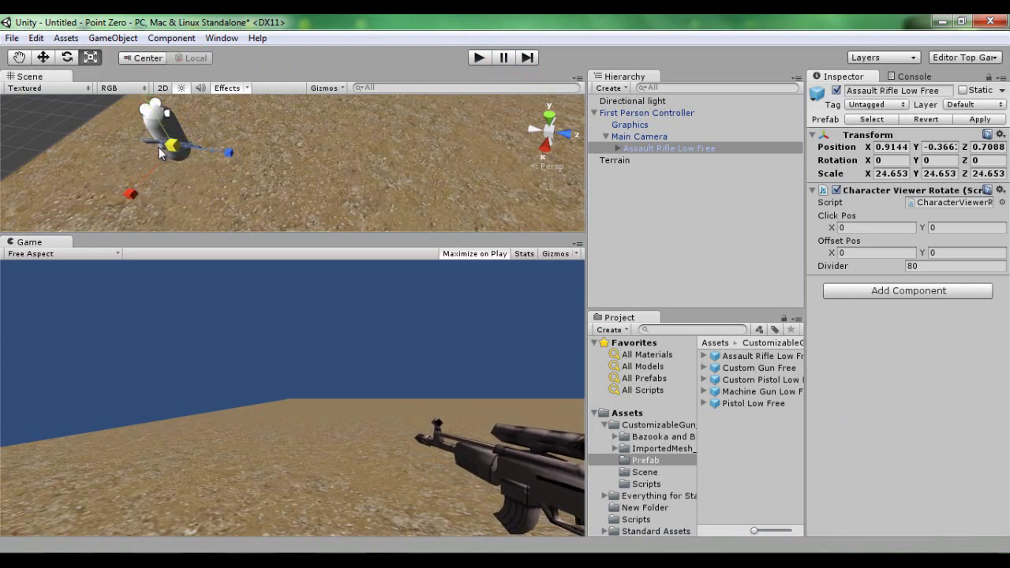
Step: Lower the assault rifle to about Y -0.42, adjust its Z position relative to the camera, and play-test the view
left_click(35, 60)
left_click_drag(222, 150, 221, 153)
left_click_drag(156, 122, 156, 125)
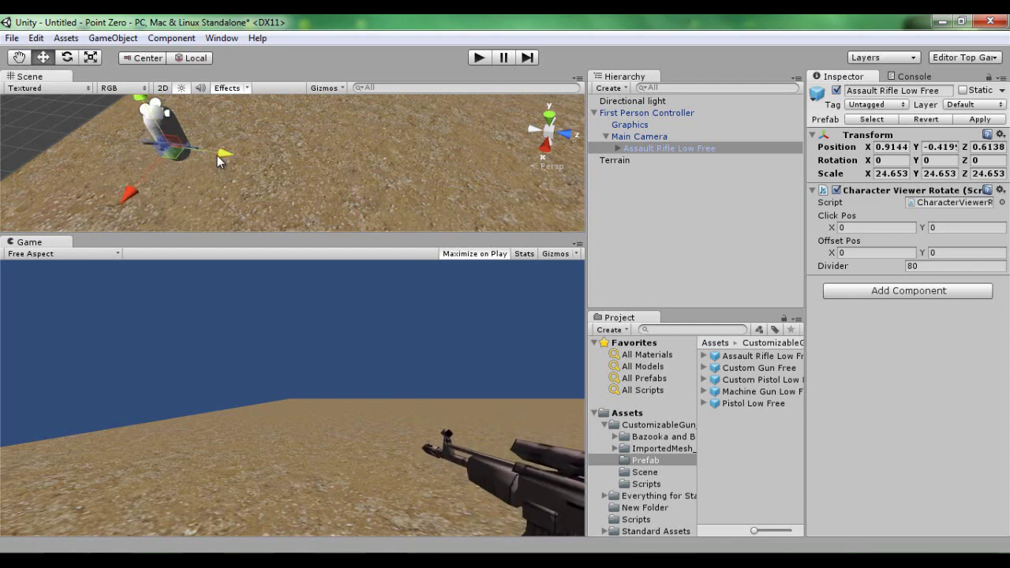
left_click_drag(222, 154, 218, 157)
left_click(479, 59)
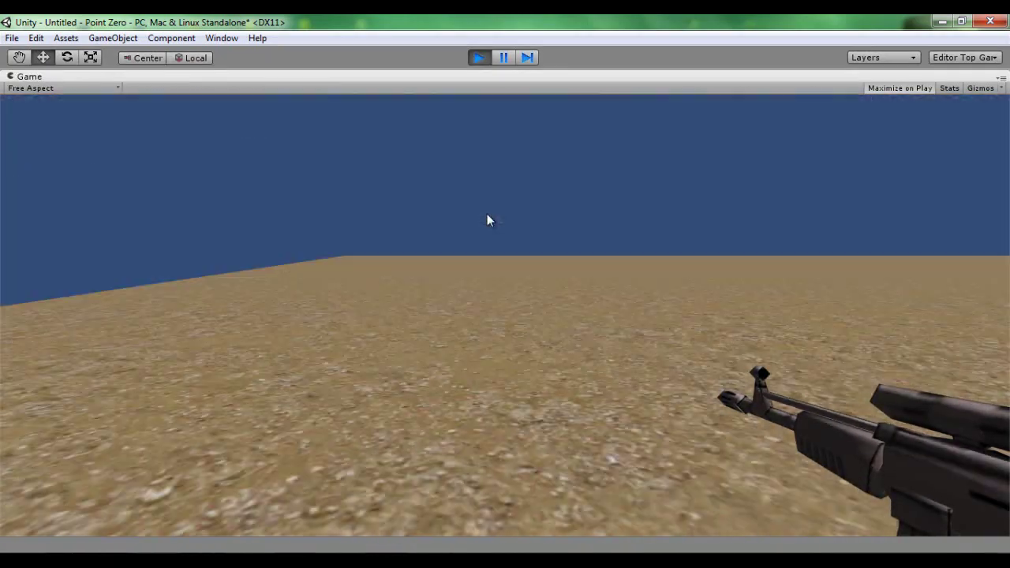
Step: End the play test, create an empty game object and name it Spawn
left_click(479, 58)
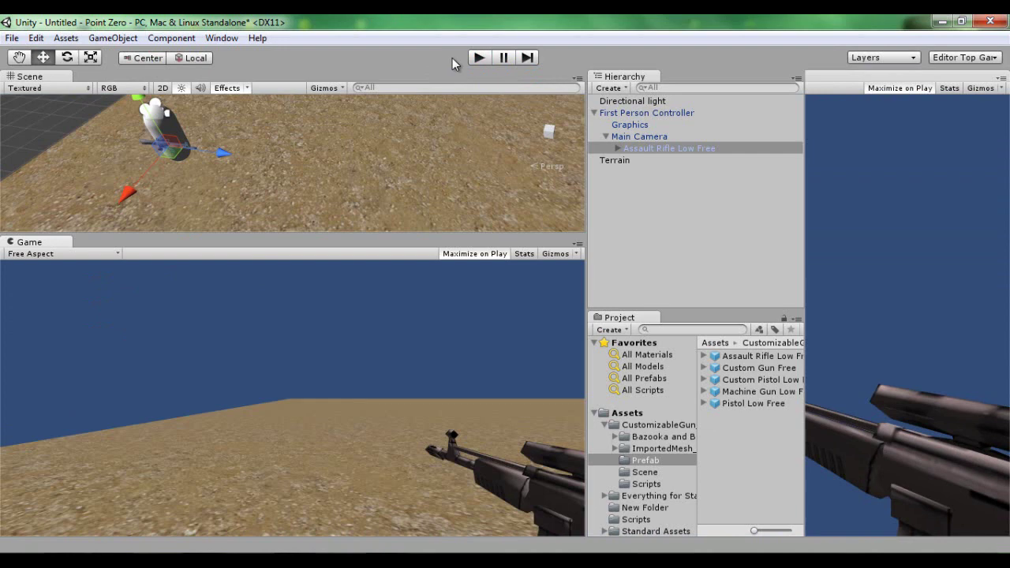
left_click(113, 38)
left_click(136, 52)
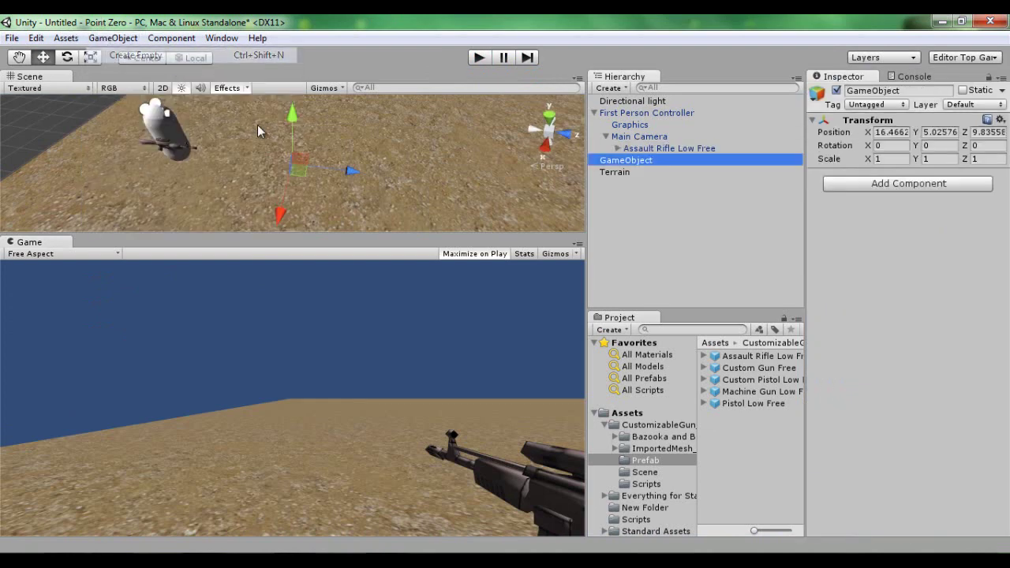
left_click(625, 171)
left_click(639, 160)
left_click(639, 160)
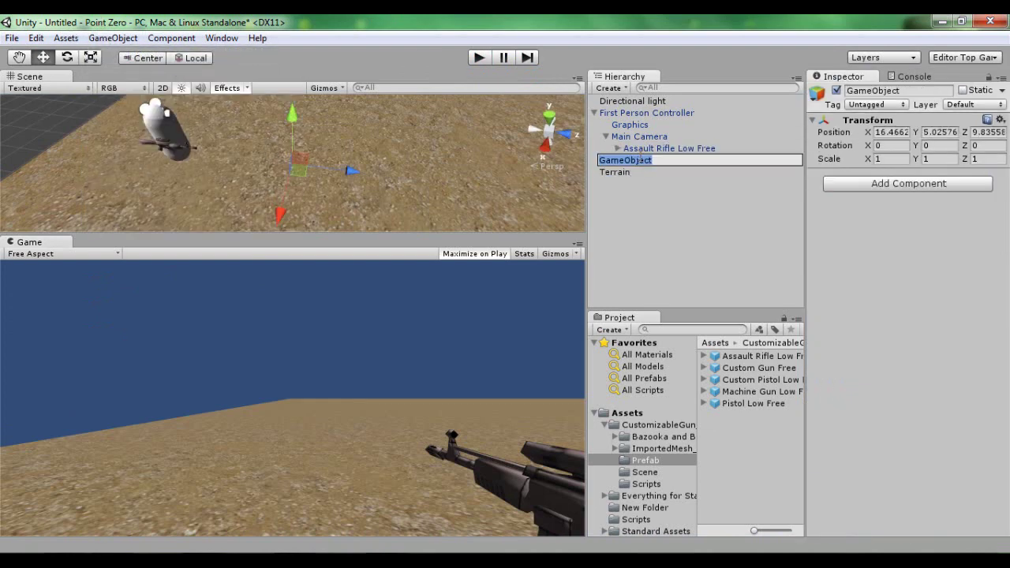
type("Spawn")
key("Return")
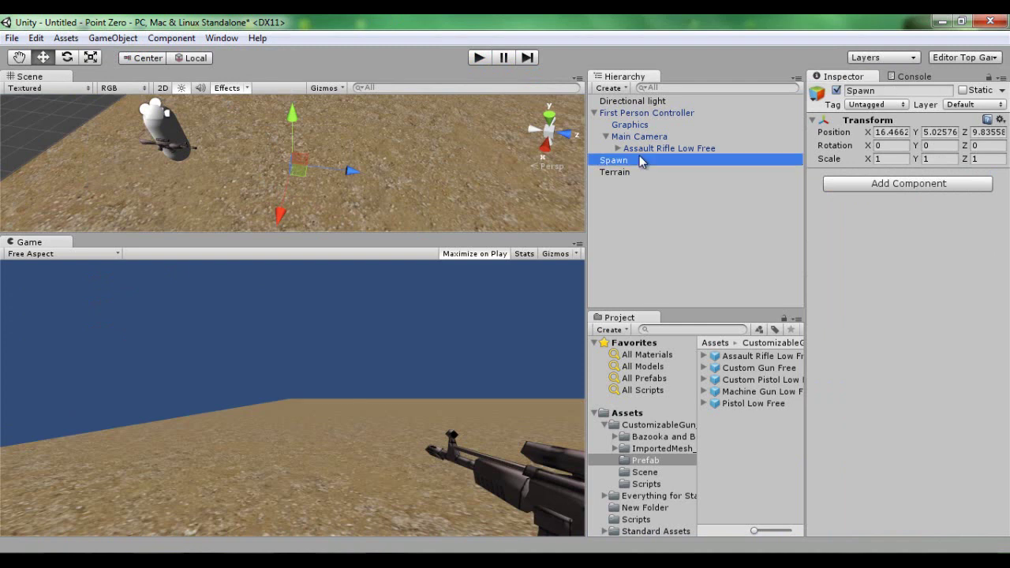
left_click(683, 230)
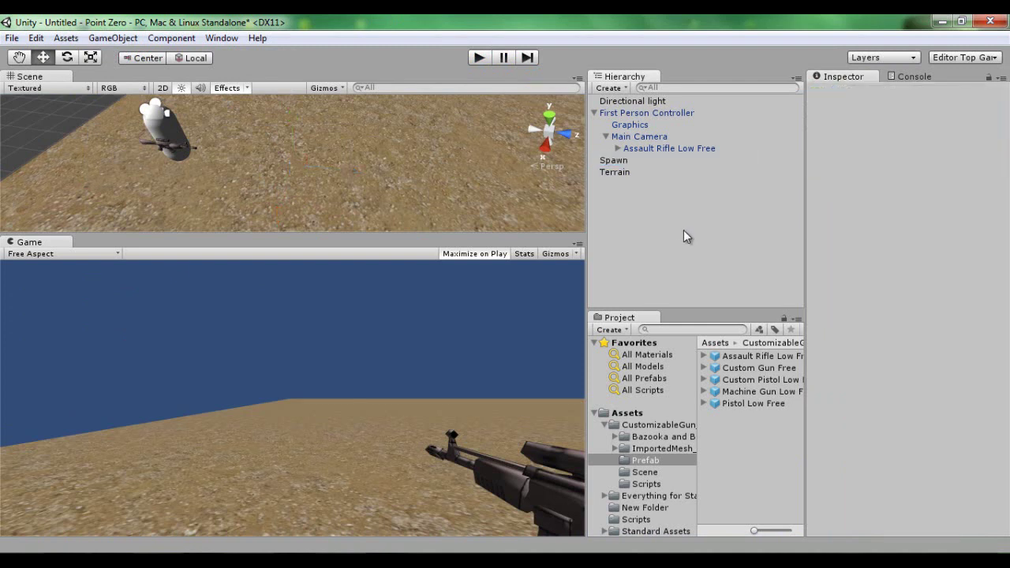
Step: Parent the Spawn object to Lo_Muzzle inside the Assault Rifle Low Free hierarchy
left_click(621, 161)
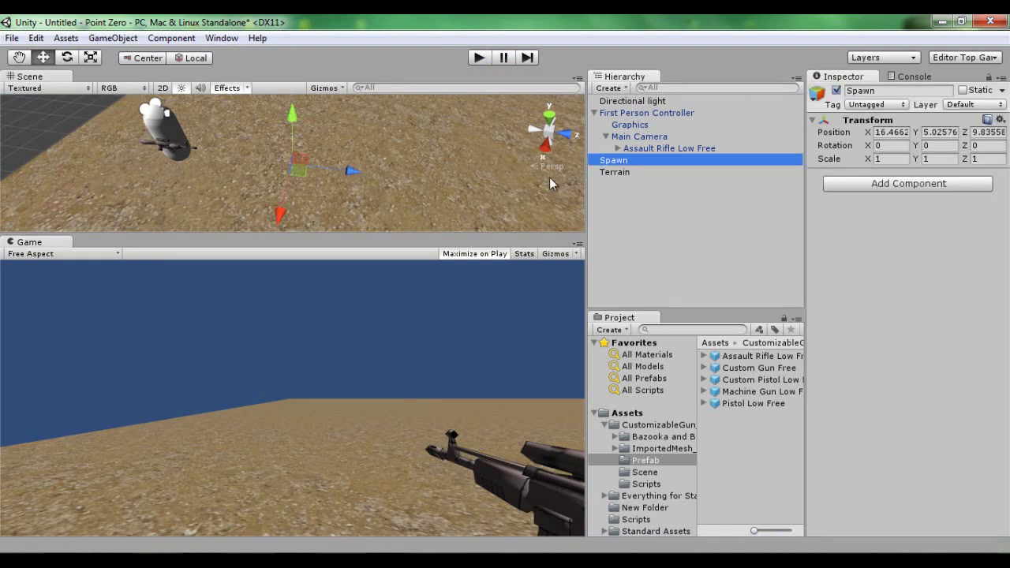
left_click(618, 148)
scroll(671, 170, "down", 1)
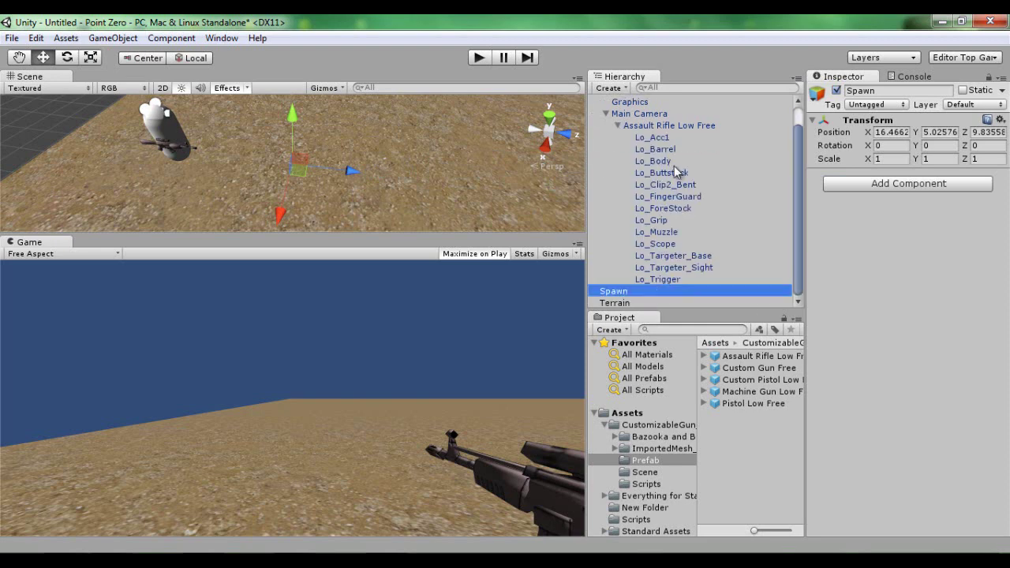
left_click_drag(620, 294, 657, 236)
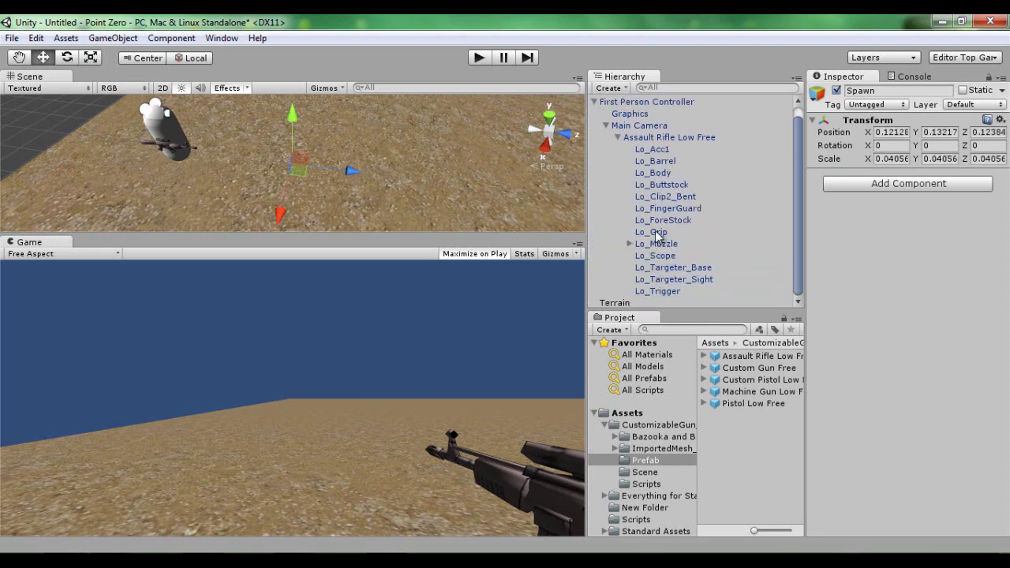
left_click(623, 247)
left_click(629, 244)
left_click(658, 256)
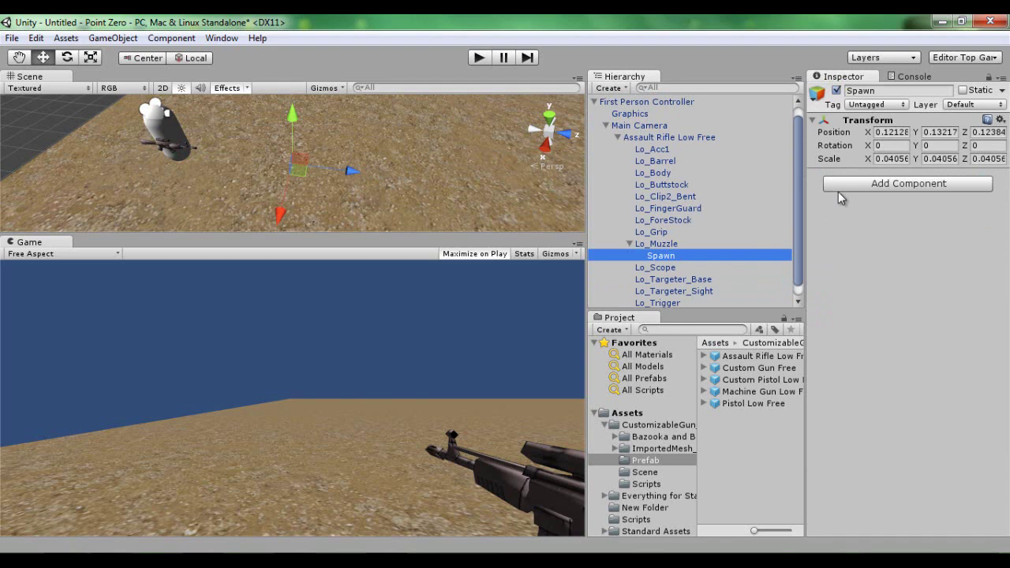
Step: Set the Spawn object's local position to X 0, Y 0, Z 0
left_click(680, 256)
left_click(891, 132)
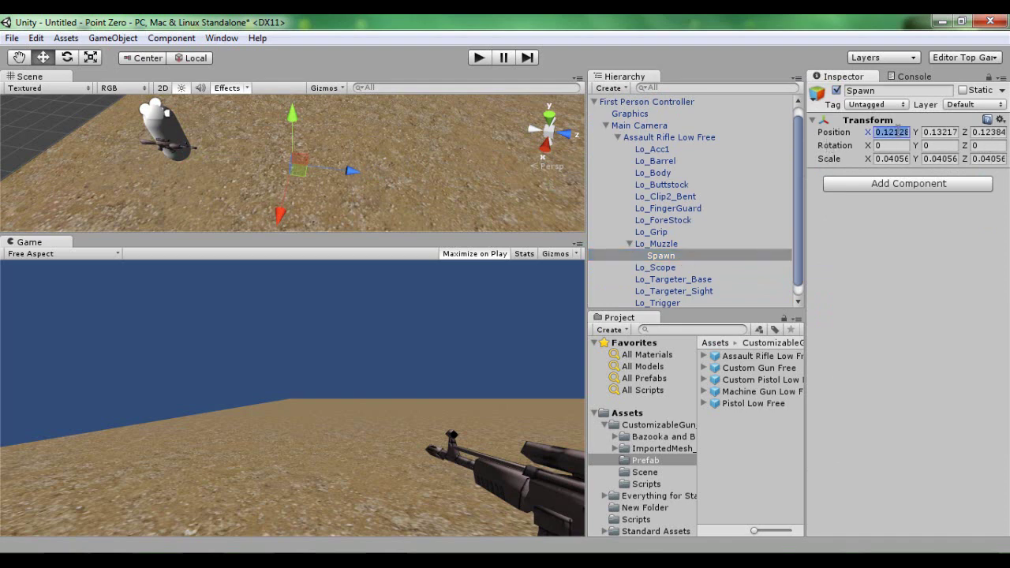
type("0")
key("Tab")
type("0")
key("Tab")
type("0")
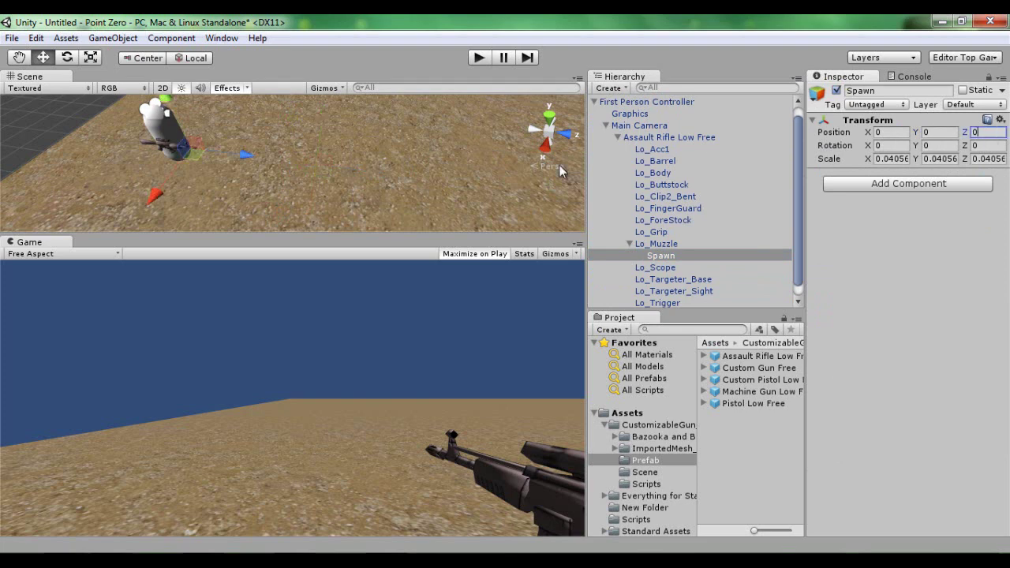
Step: Move the Spawn object forward, just ahead of the rifle's muzzle, to about Z 0.0109, and lower it slightly to about Y -0.0006
left_click_drag(421, 164, 324, 33, "alt")
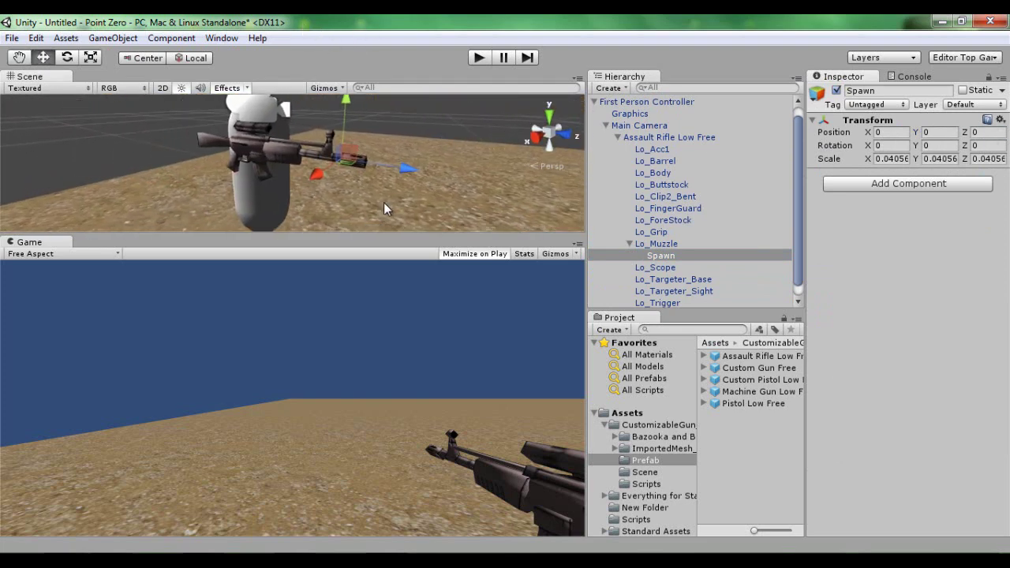
left_click_drag(404, 175, 435, 179)
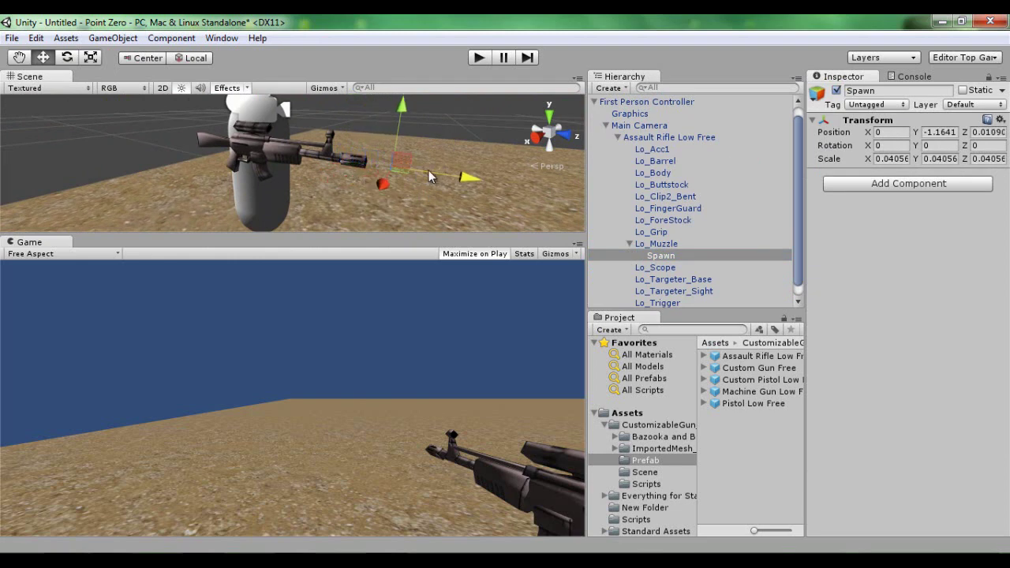
left_click_drag(396, 119, 170, 81)
Step: Align the Spawn object with the centre of the rifle barrel at about X -0.0002, Y -0.0002
scroll(170, 81, "down", 3)
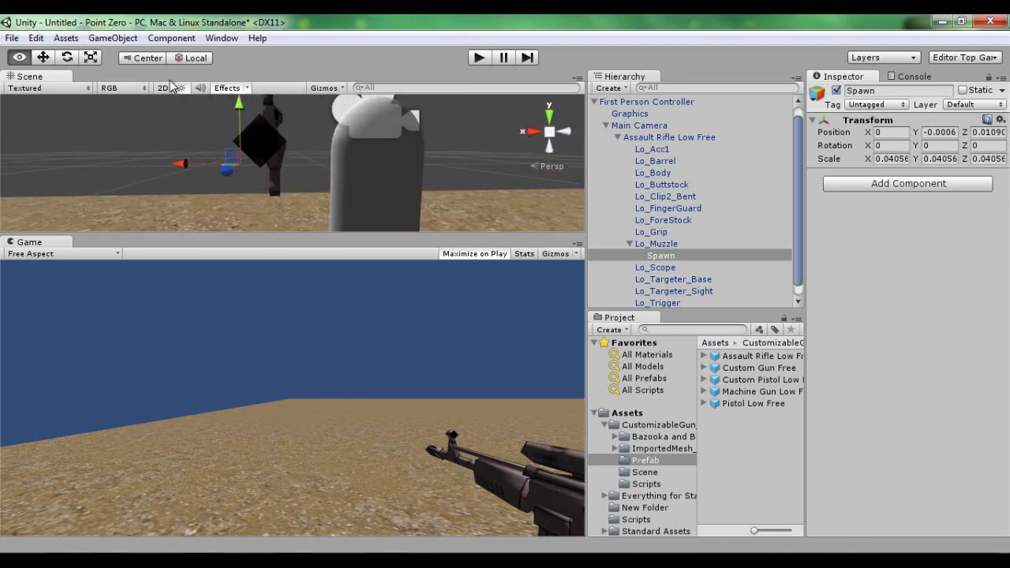
left_click_drag(310, 164, 302, 139, "alt")
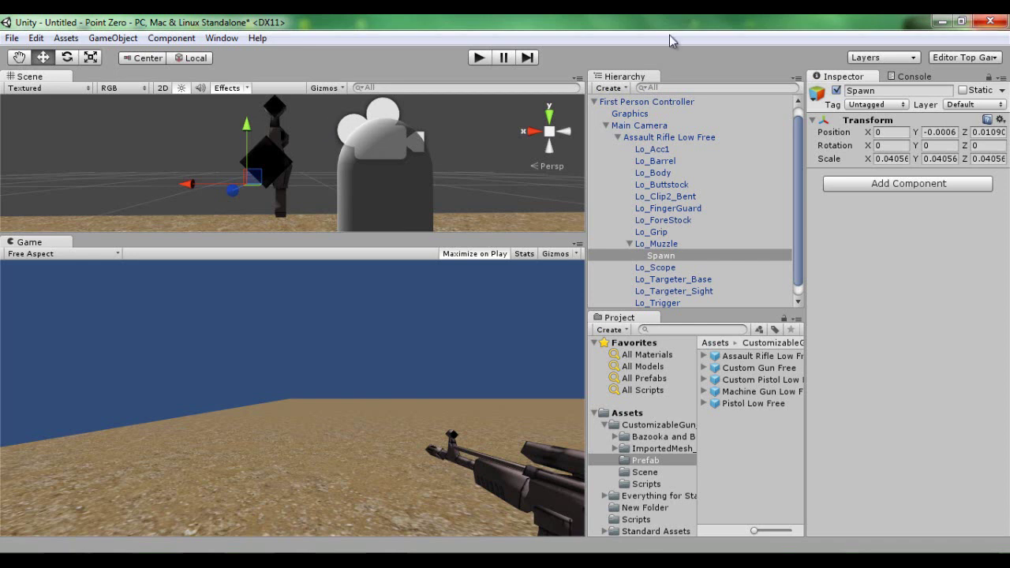
left_click_drag(186, 188, 196, 189)
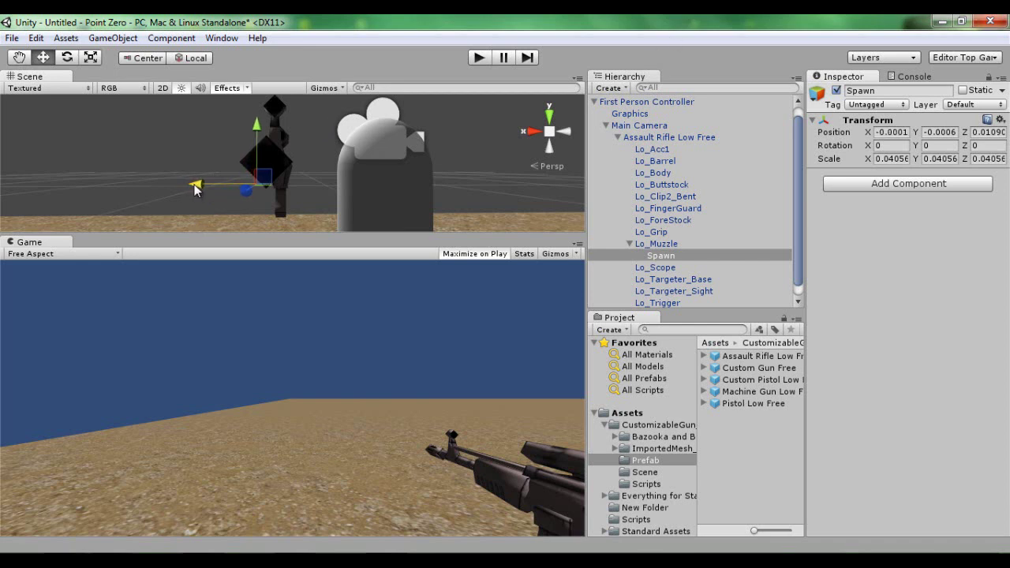
left_click_drag(257, 133, 254, 123)
left_click(225, 173)
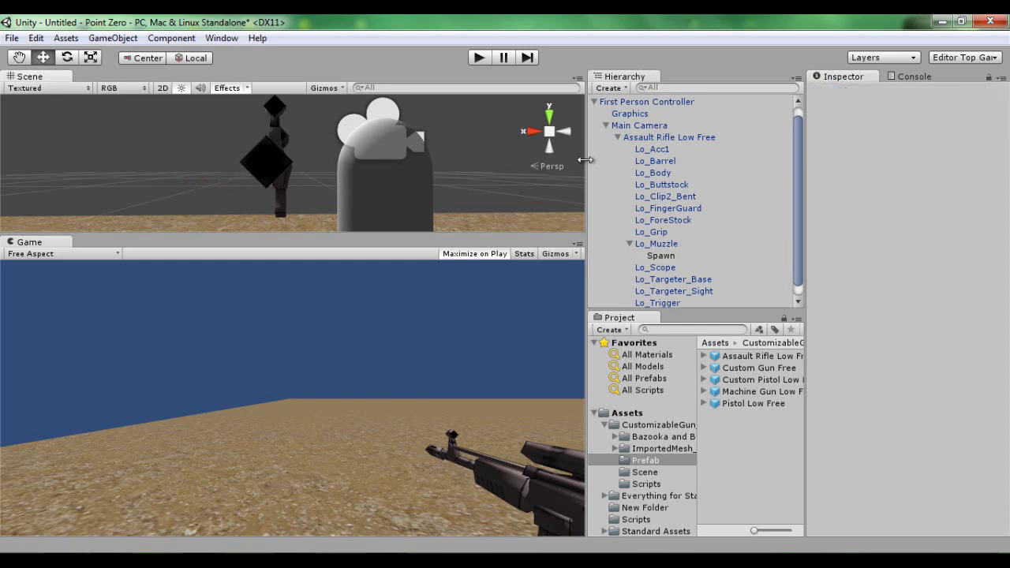
left_click(658, 258)
key("a")
right_click_drag(299, 166, 441, 165)
left_click_drag(440, 166, 451, 139, "alt")
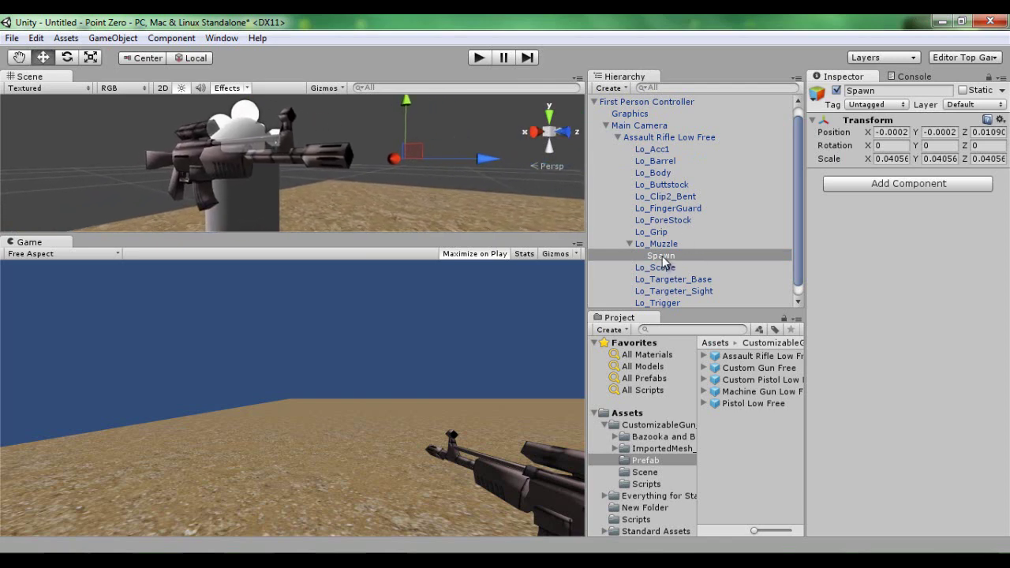
Step: Look through the customizable gun package for a bullet asset and search all models for "bullet"
left_click(635, 426)
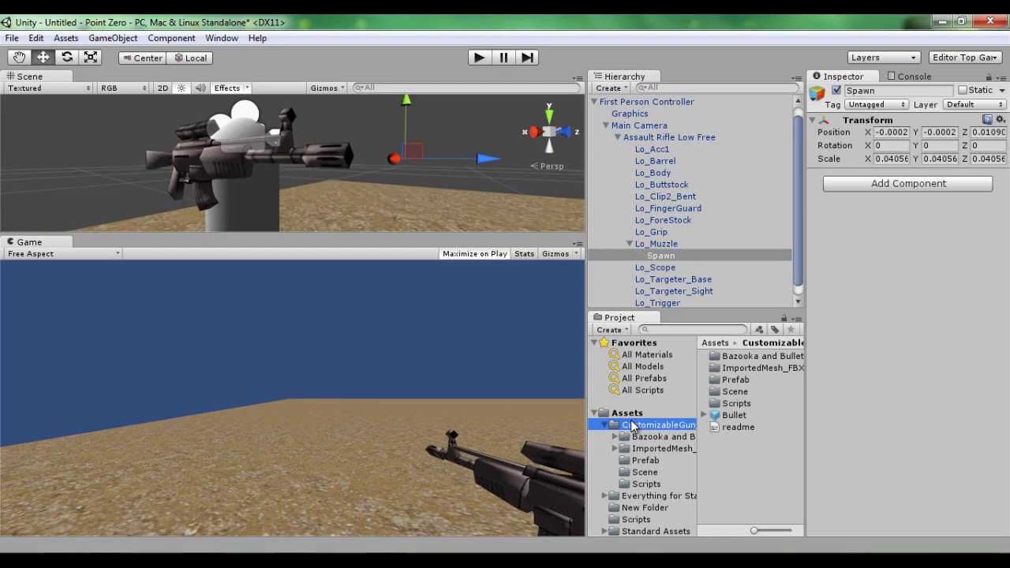
left_click(721, 416)
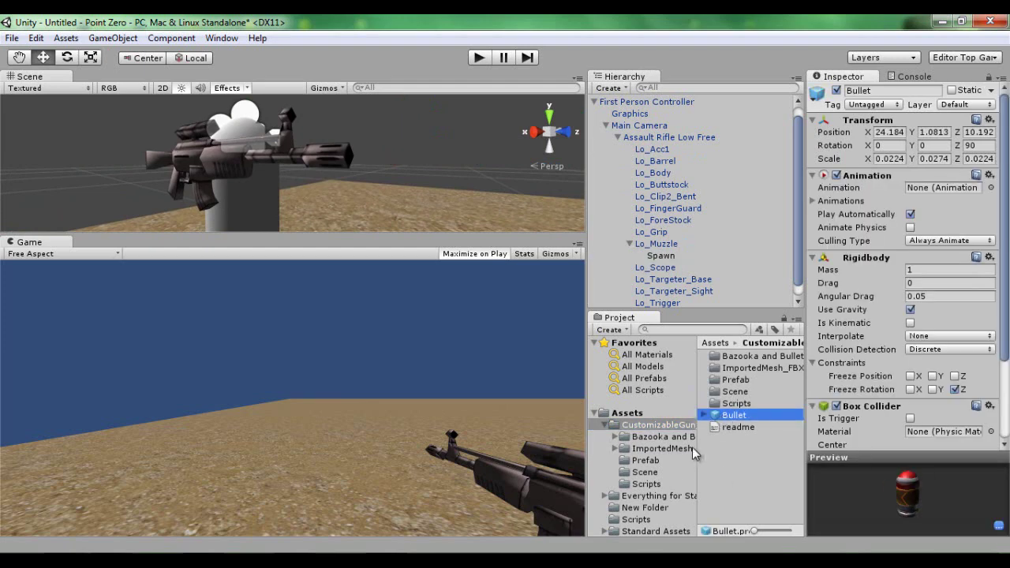
double_click(736, 380)
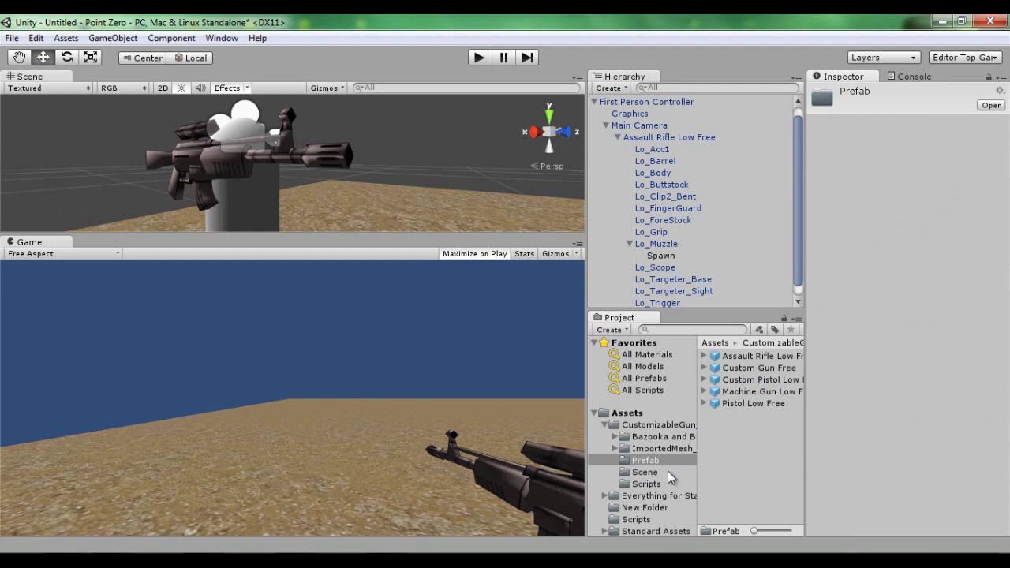
left_click(637, 437)
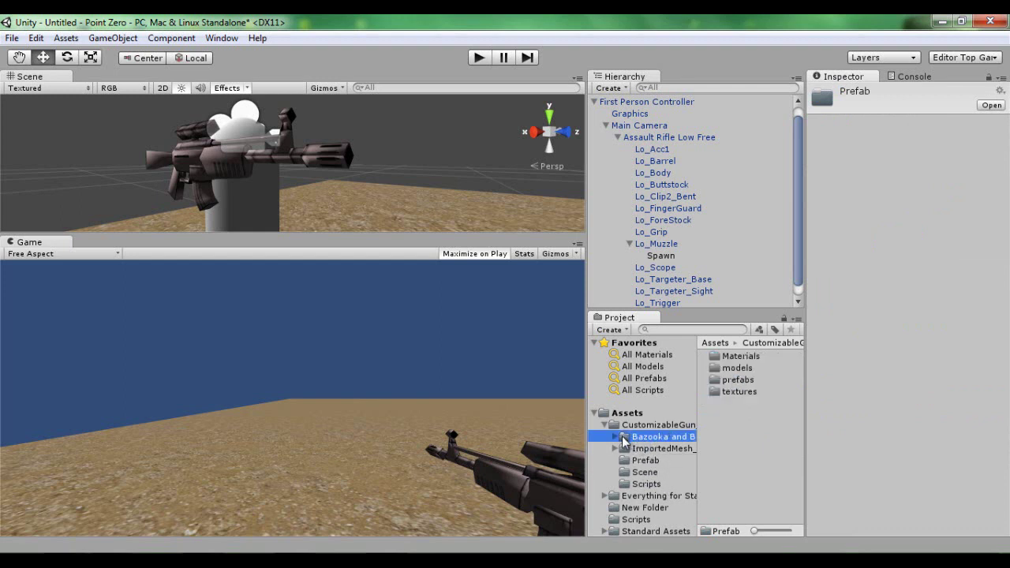
left_click(647, 377)
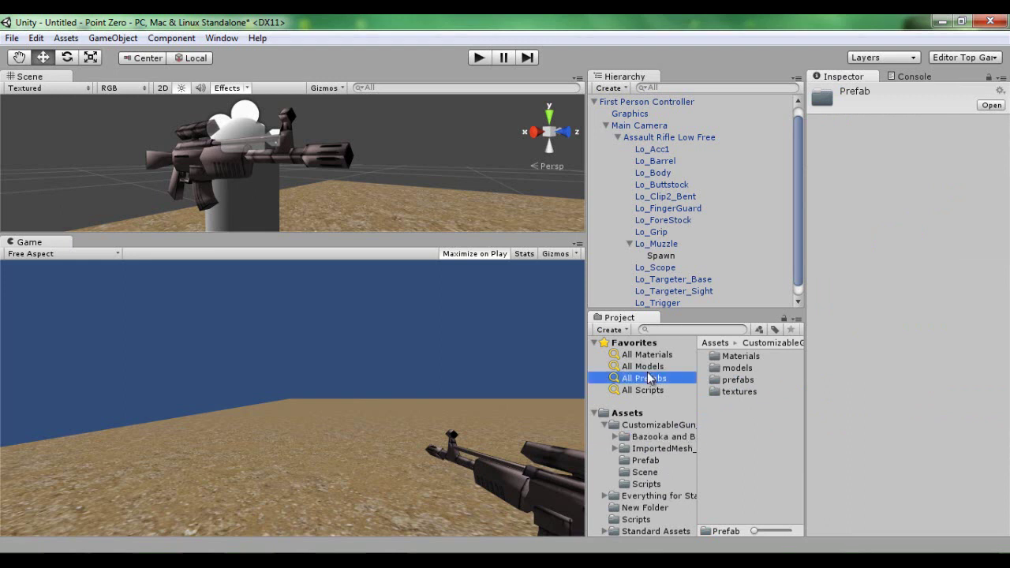
left_click(645, 366)
left_click(683, 329)
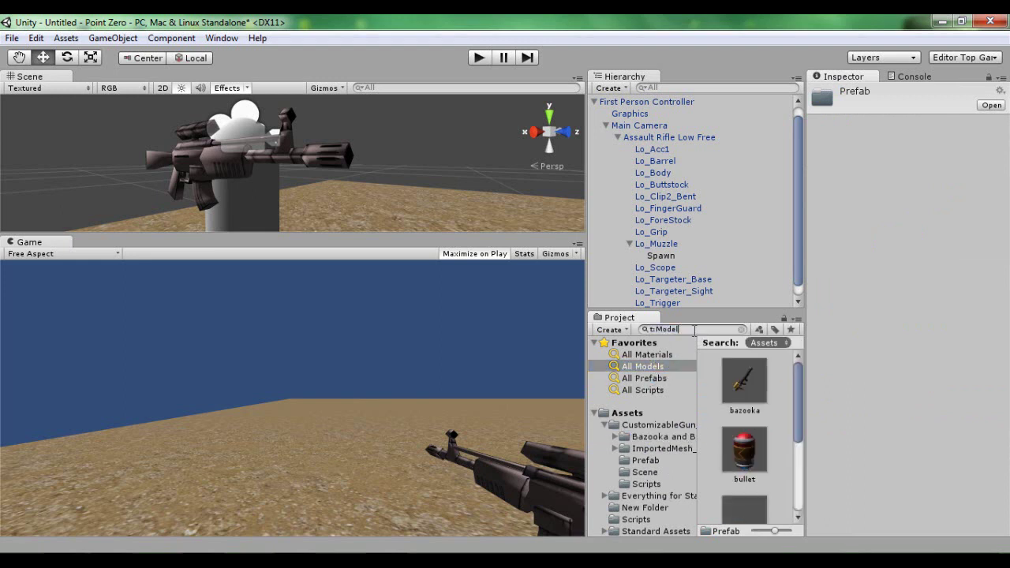
type("bullet")
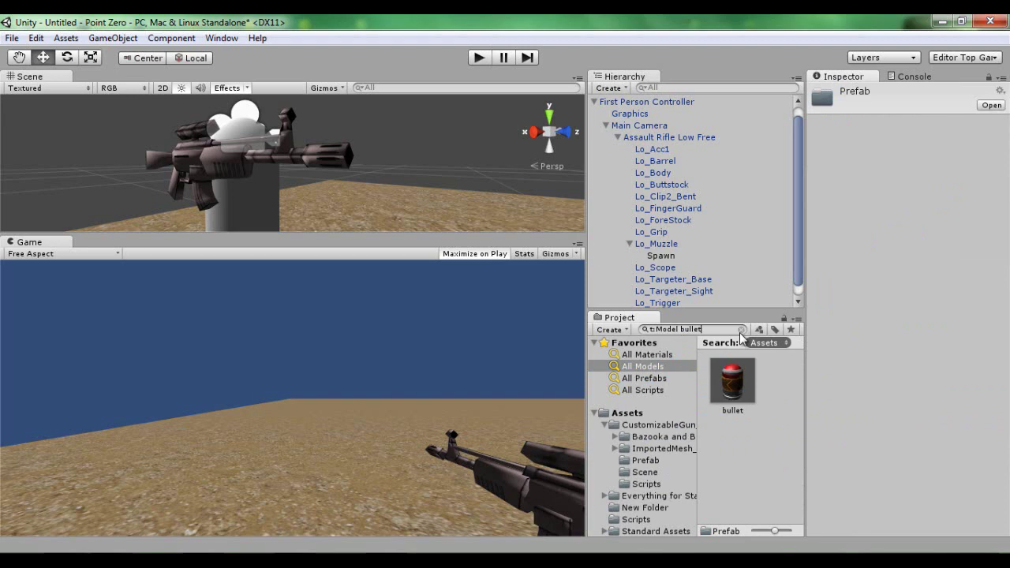
left_click(732, 381)
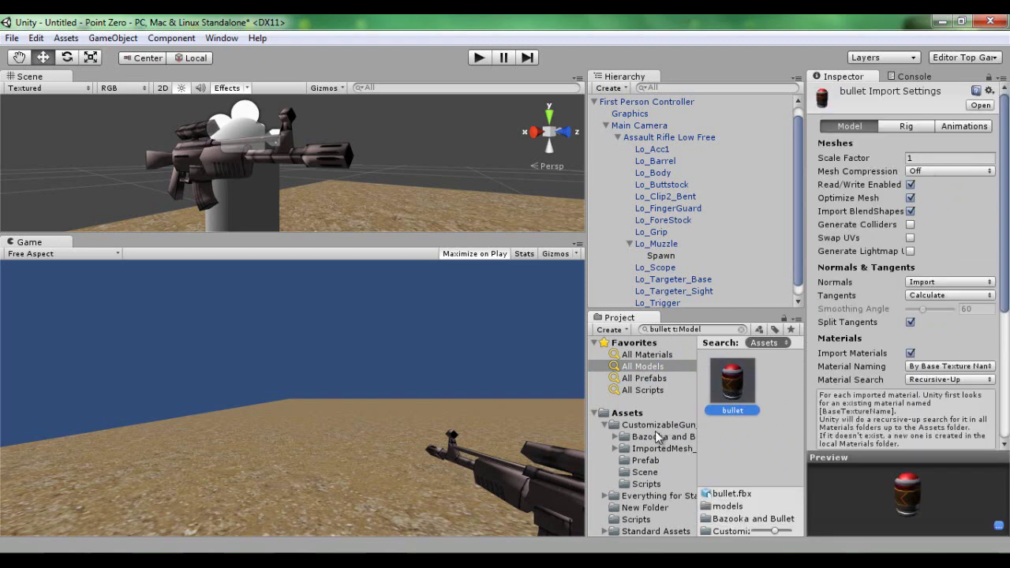
Step: Check the prefabs folder inside Bazooka and Bullet for a bullet prefab
left_click(659, 436)
double_click(728, 380)
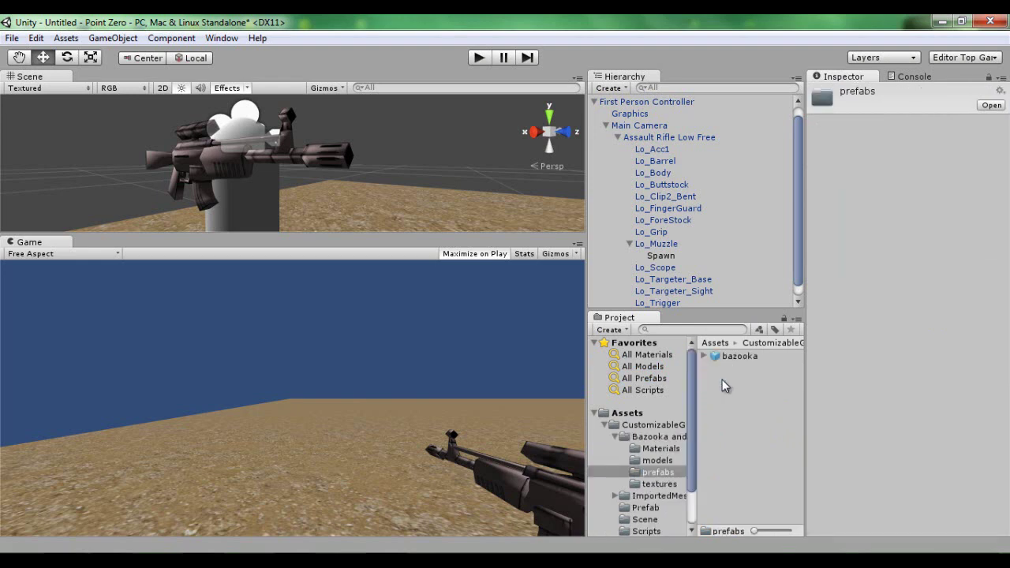
left_click(726, 379)
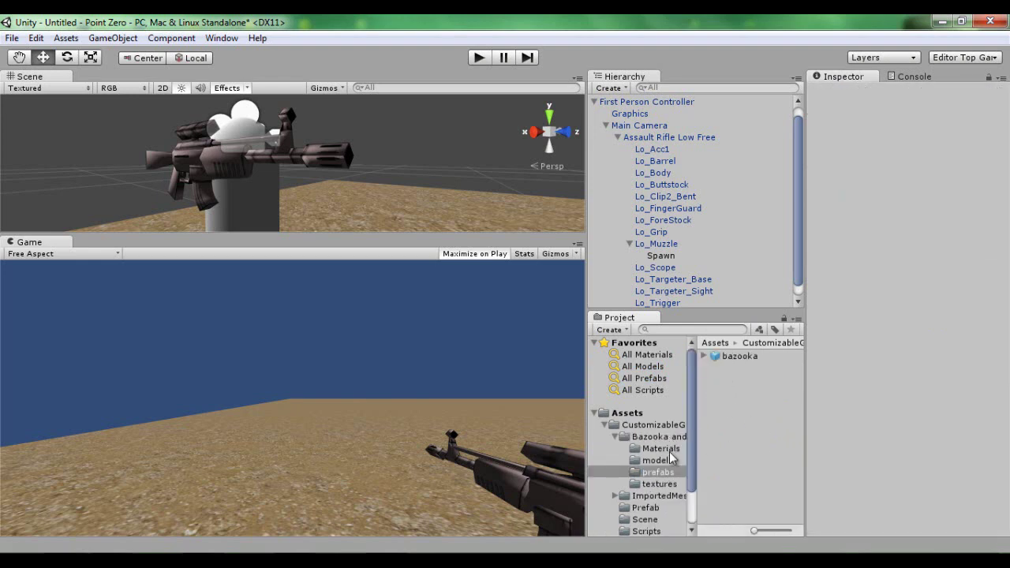
left_click(736, 361)
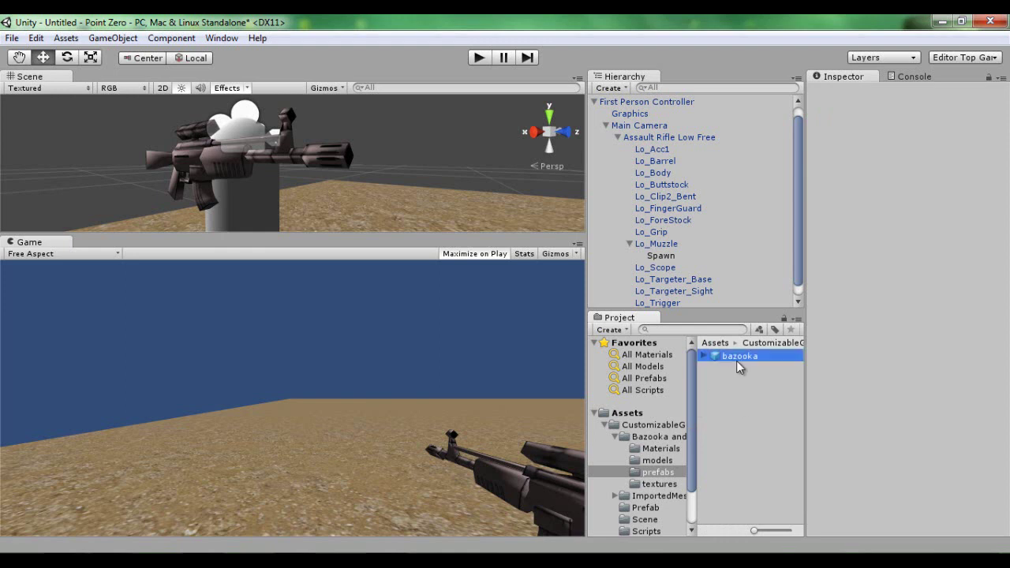
left_click(722, 380)
left_click(733, 361)
left_click(733, 393)
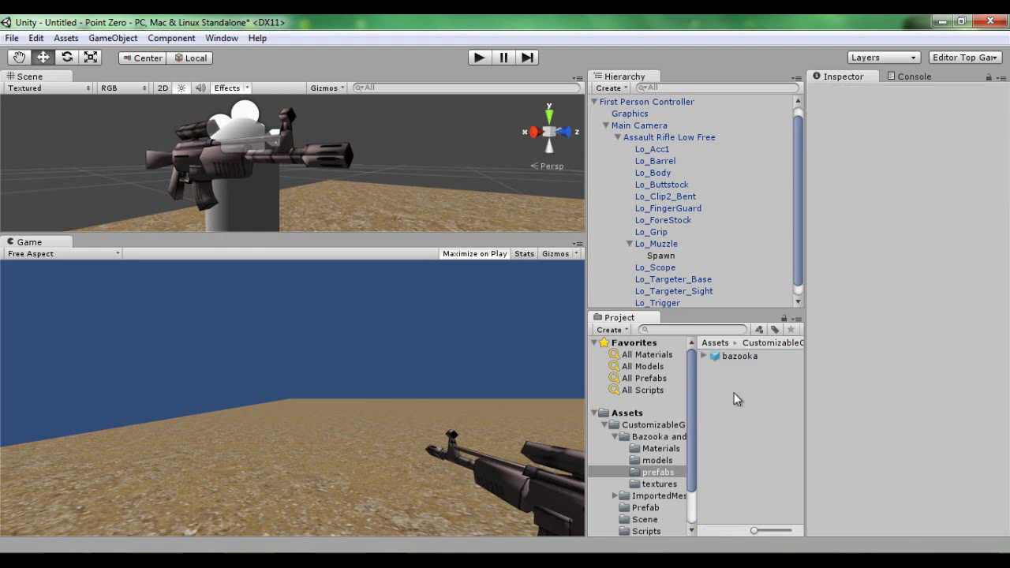
left_click(614, 437)
Step: Remove the Destroy (Script) component from the Bullet prefab in the customizable gun folder
left_click(649, 424)
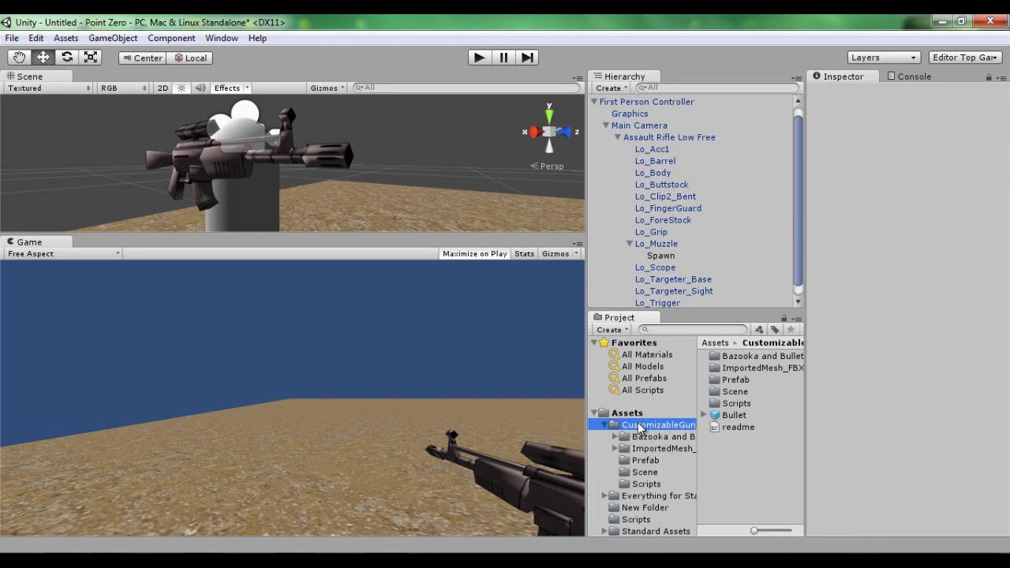
left_click(731, 417)
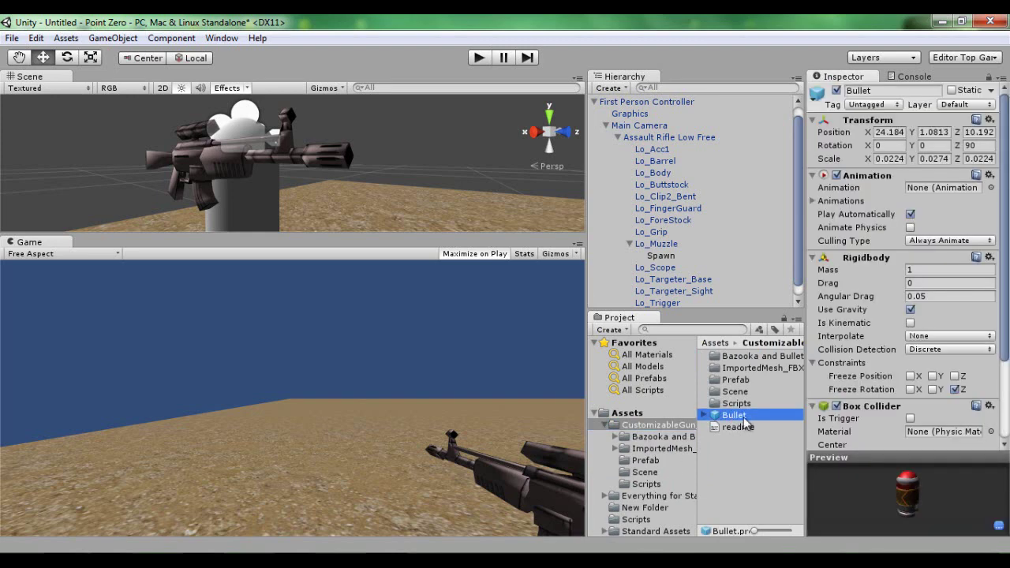
scroll(848, 390, "down", 3)
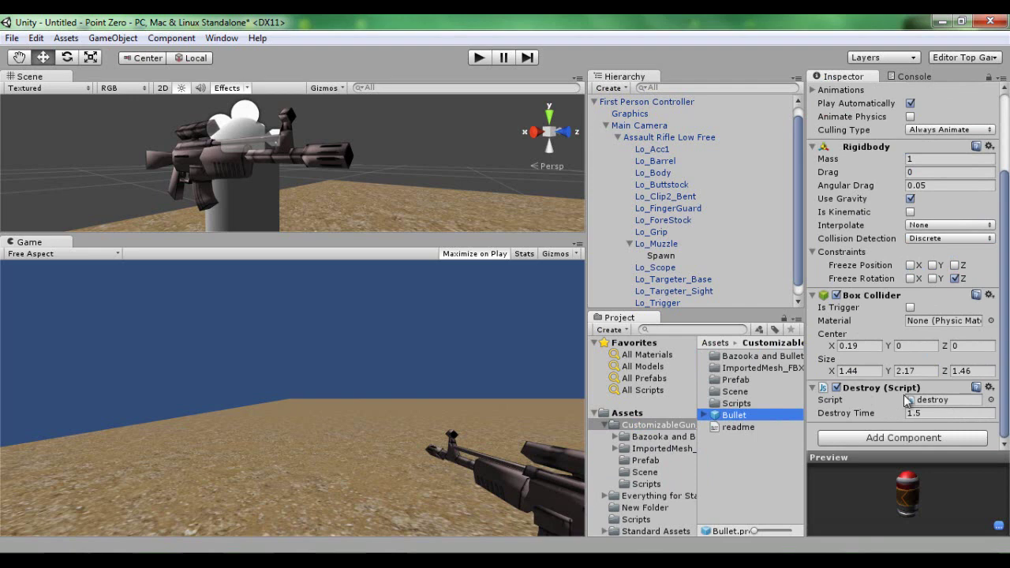
right_click(867, 392)
left_click(908, 415)
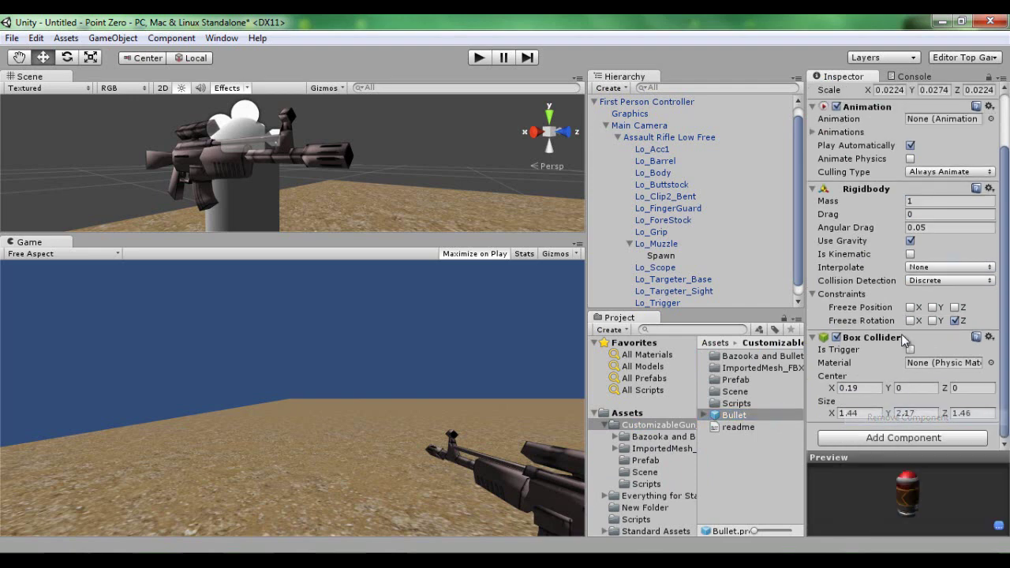
Step: Remove the Rigidbody and Box Collider components from the Bullet prefab
scroll(905, 352, "up", 3)
right_click(875, 258)
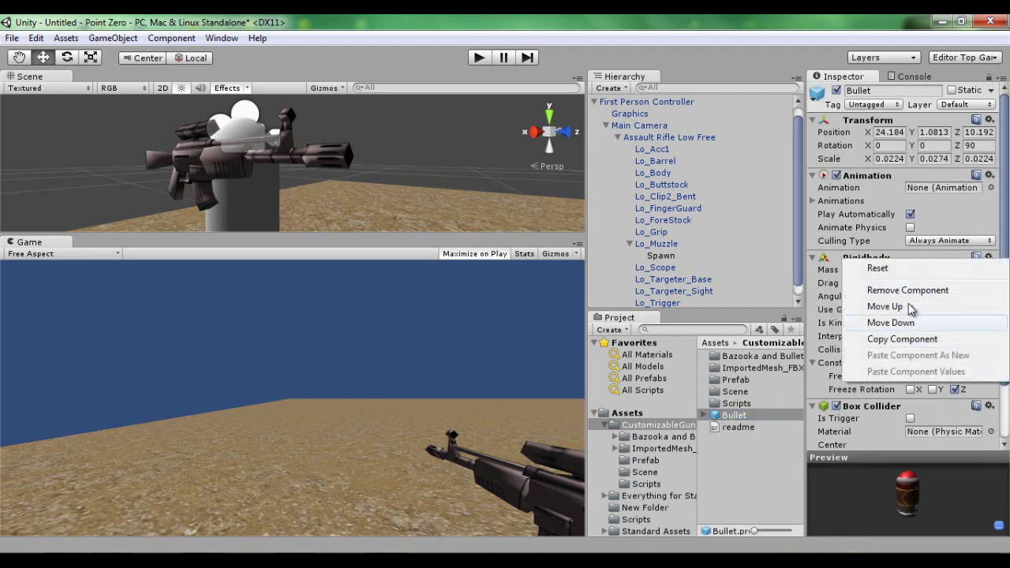
left_click(891, 290)
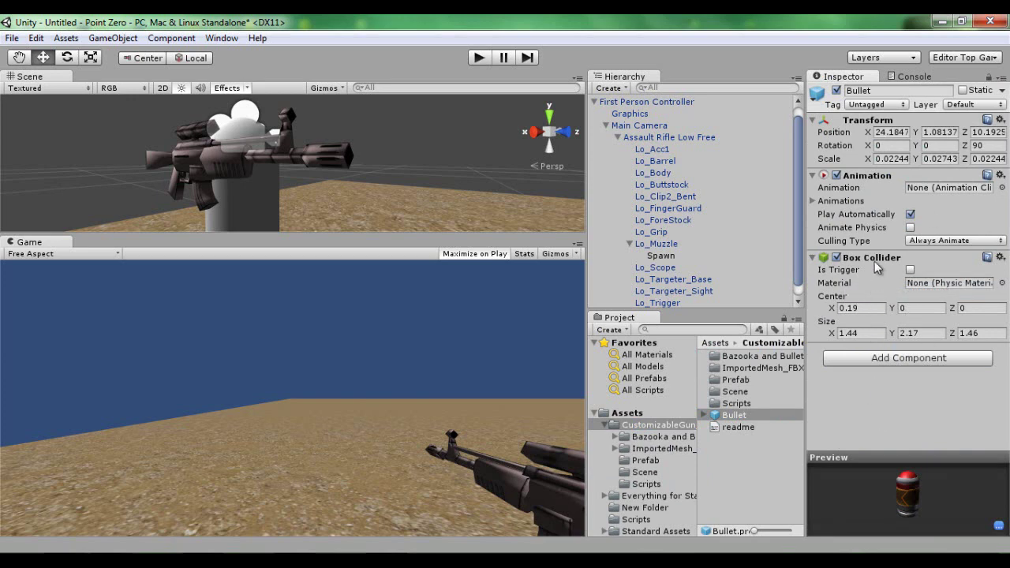
right_click(874, 260)
left_click(893, 294)
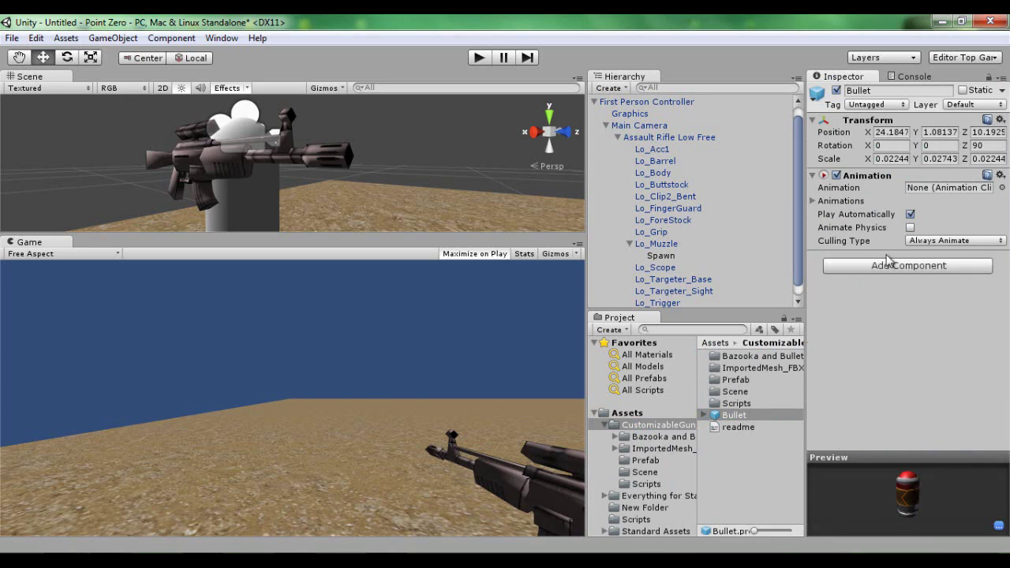
left_click(737, 416)
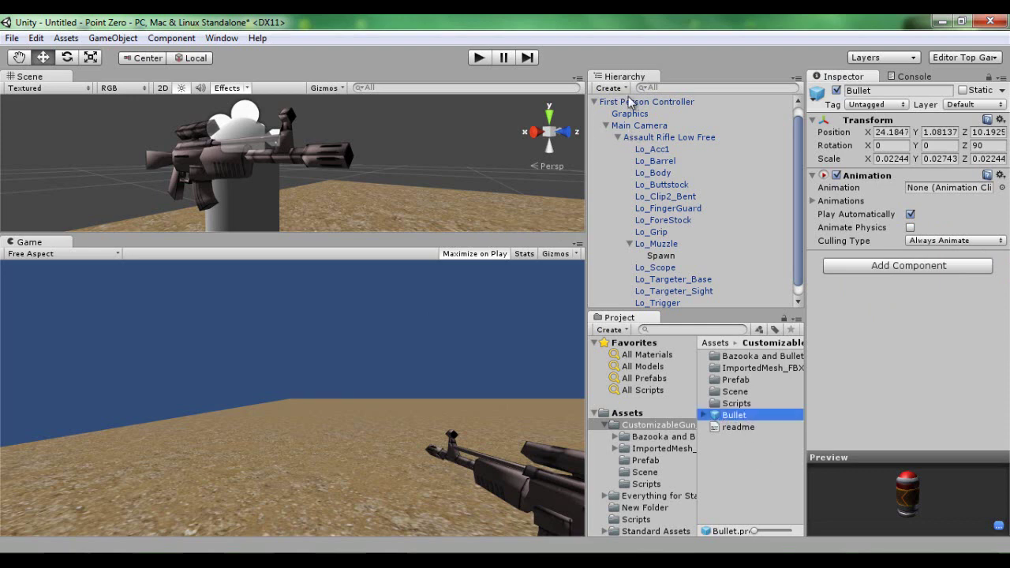
scroll(624, 133, "up", 1)
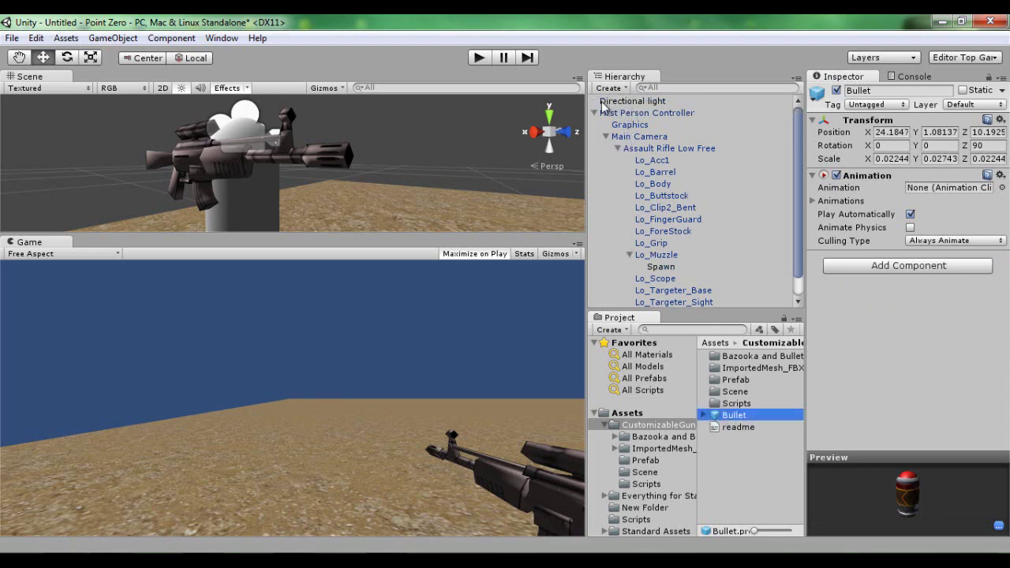
left_click(730, 457)
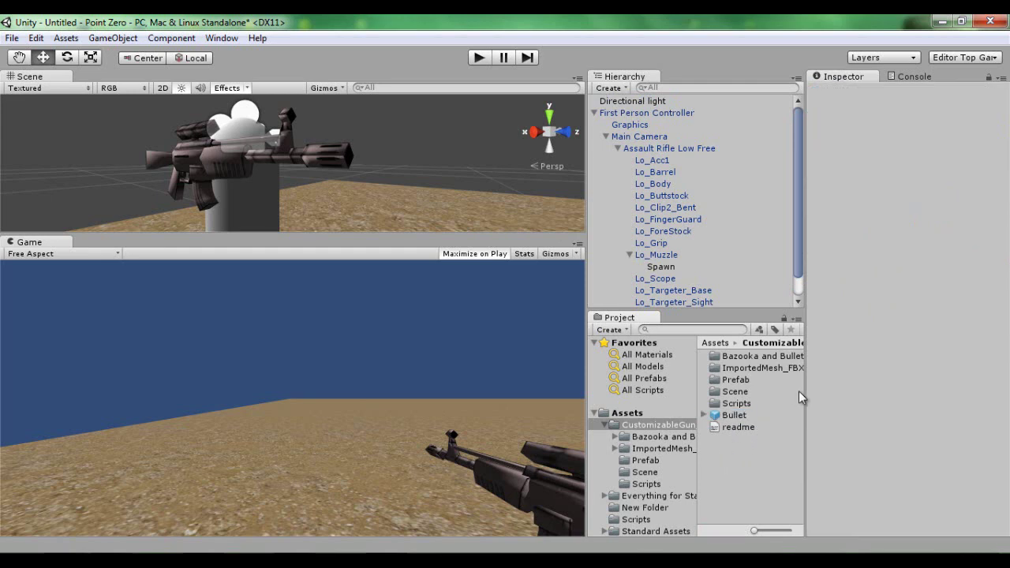
Step: Add a fresh Rigidbody physics component to the Bullet prefab in the customizable gun folder
left_click(735, 416)
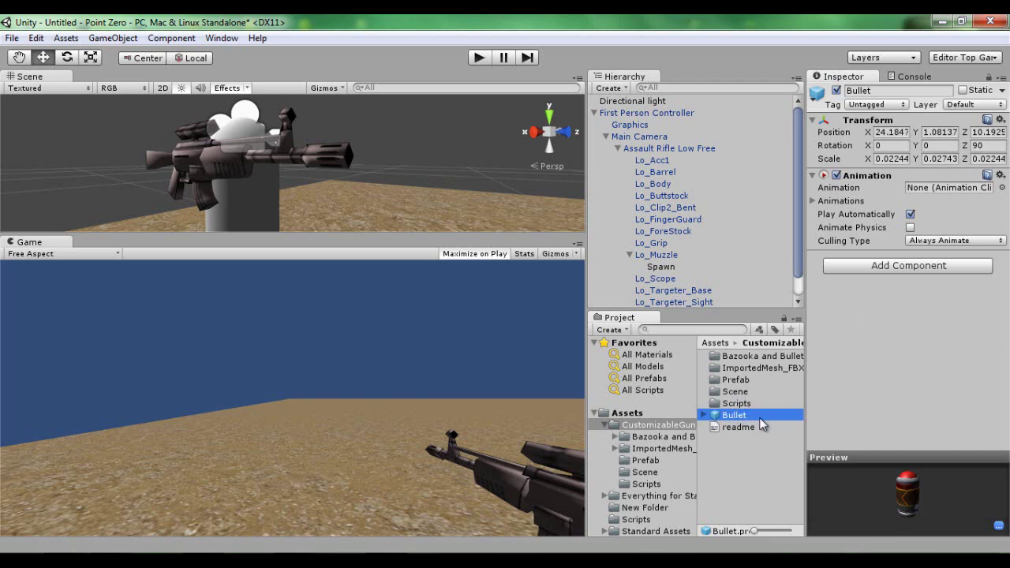
left_click(894, 265)
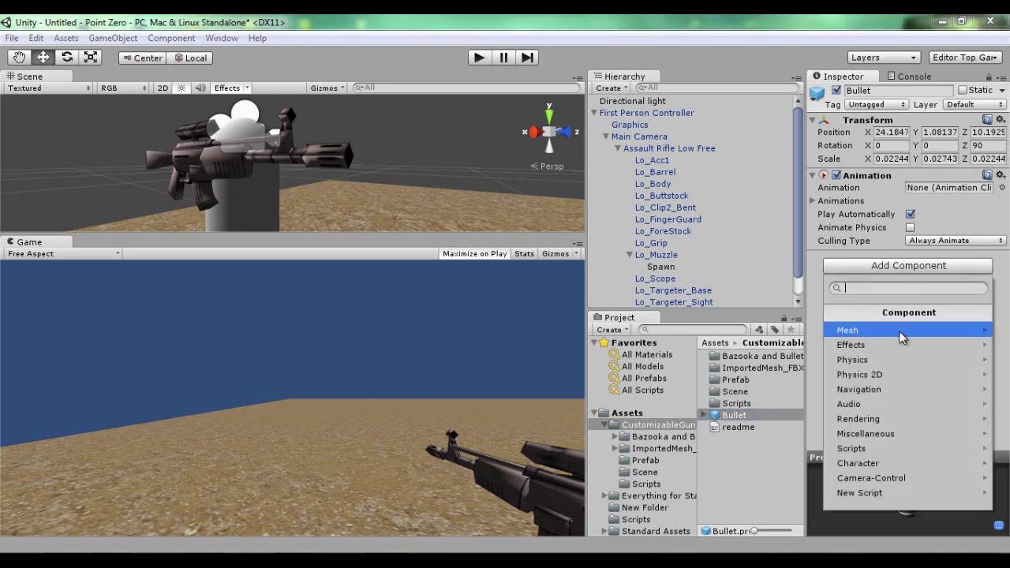
left_click(856, 360)
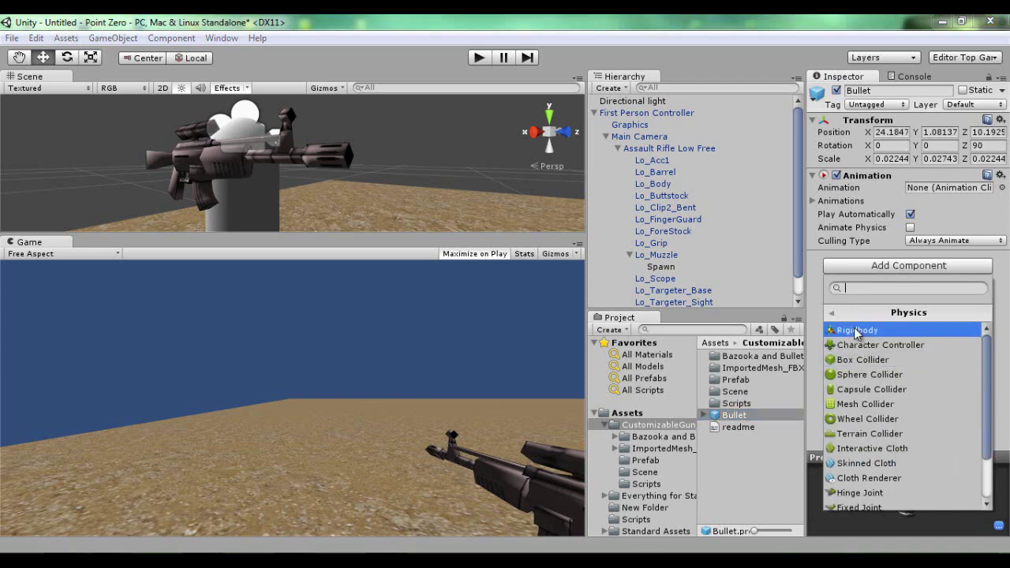
left_click(854, 329)
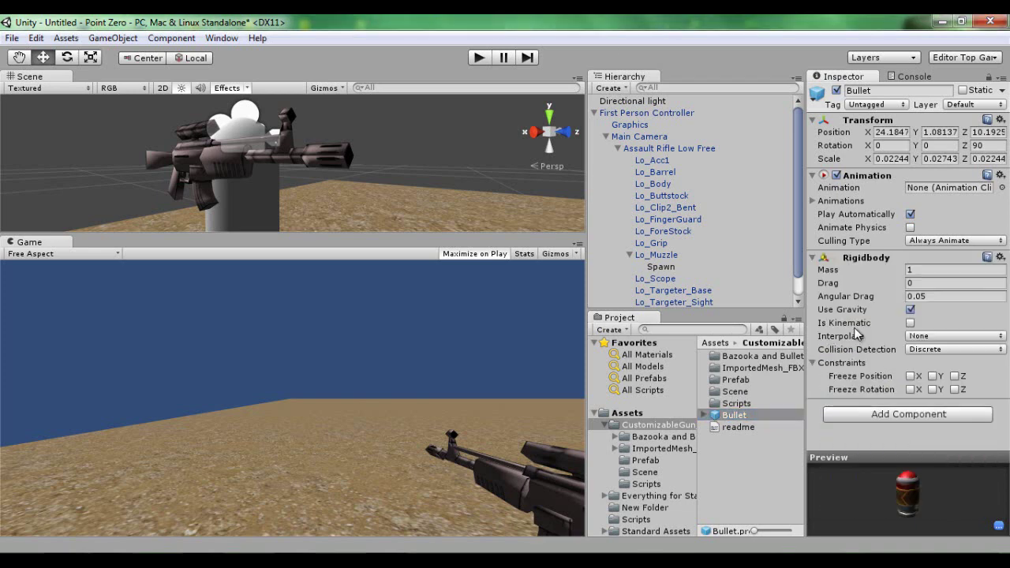
left_click(909, 388)
left_click(933, 388)
left_click(934, 389)
left_click(762, 483)
left_click(734, 416)
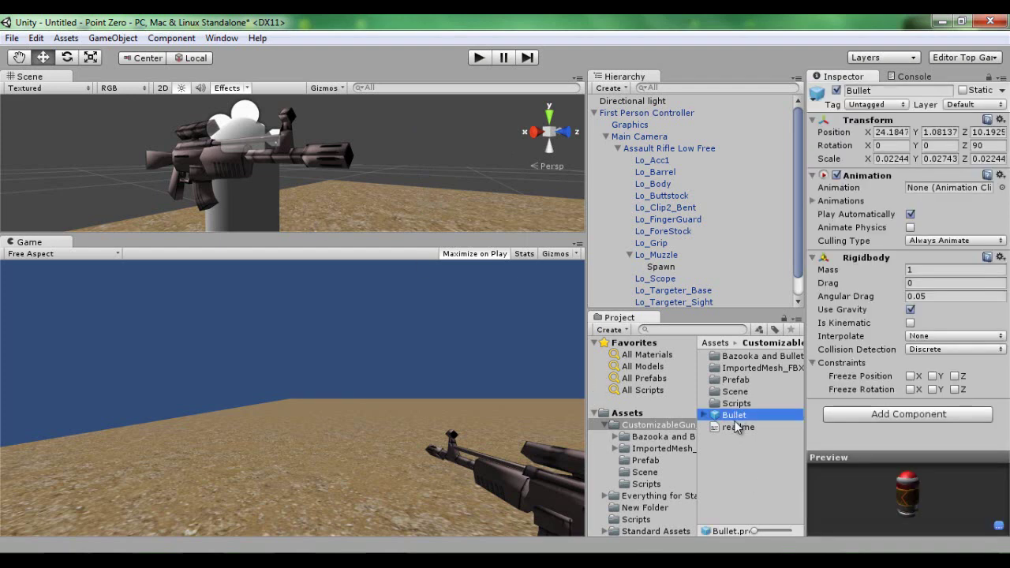
left_click(738, 445)
left_click(733, 415)
left_click(751, 452)
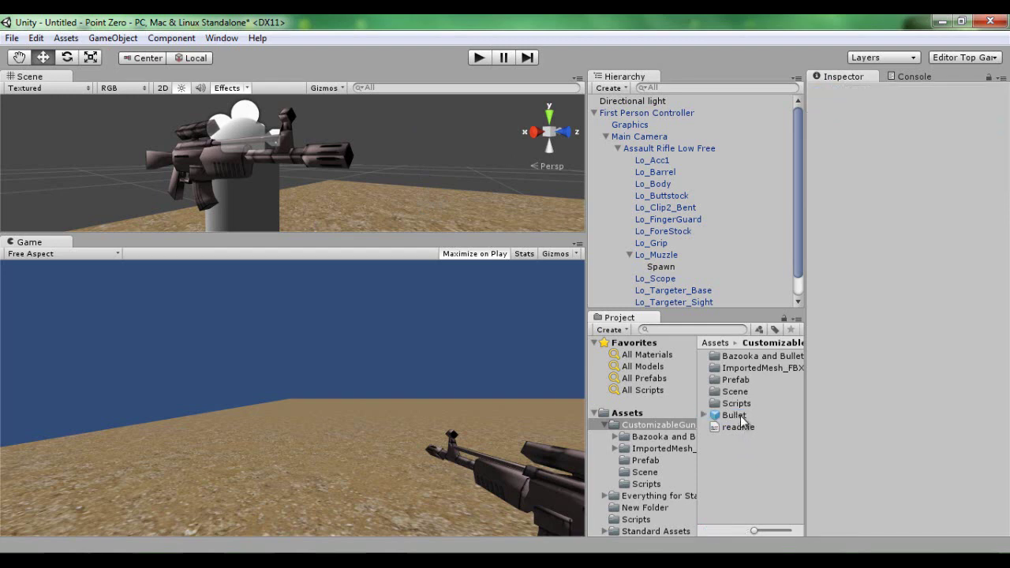
left_click(733, 416)
left_click(741, 474)
left_click(734, 416)
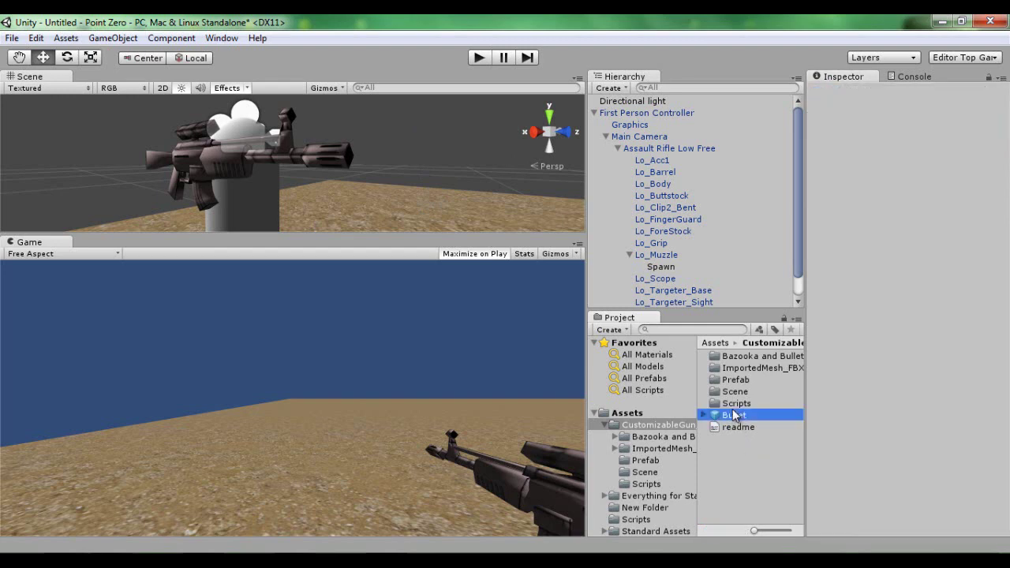
left_click(744, 488)
left_click(733, 415)
left_click(813, 257)
left_click(852, 280)
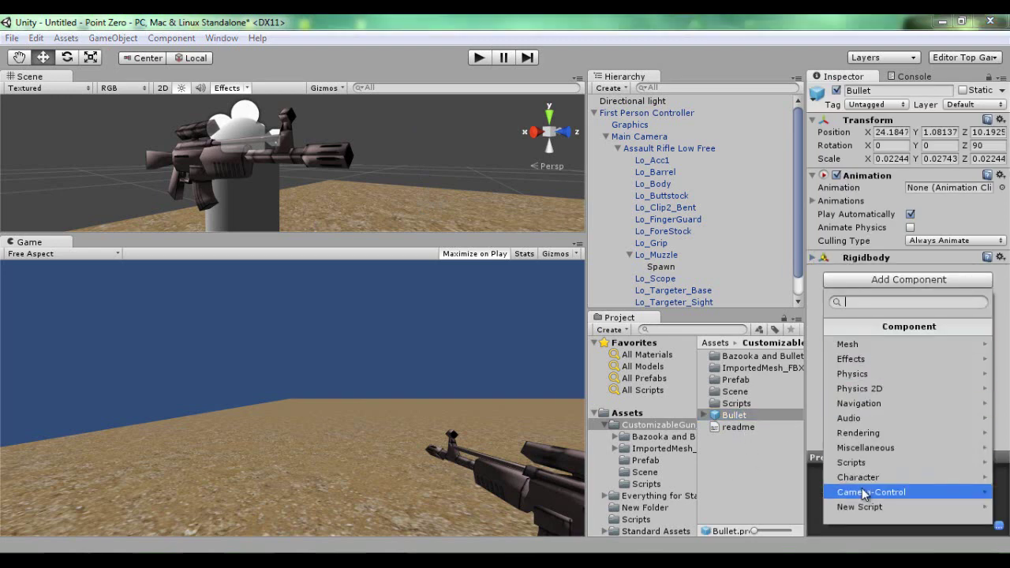
left_click(809, 415)
left_click(742, 473)
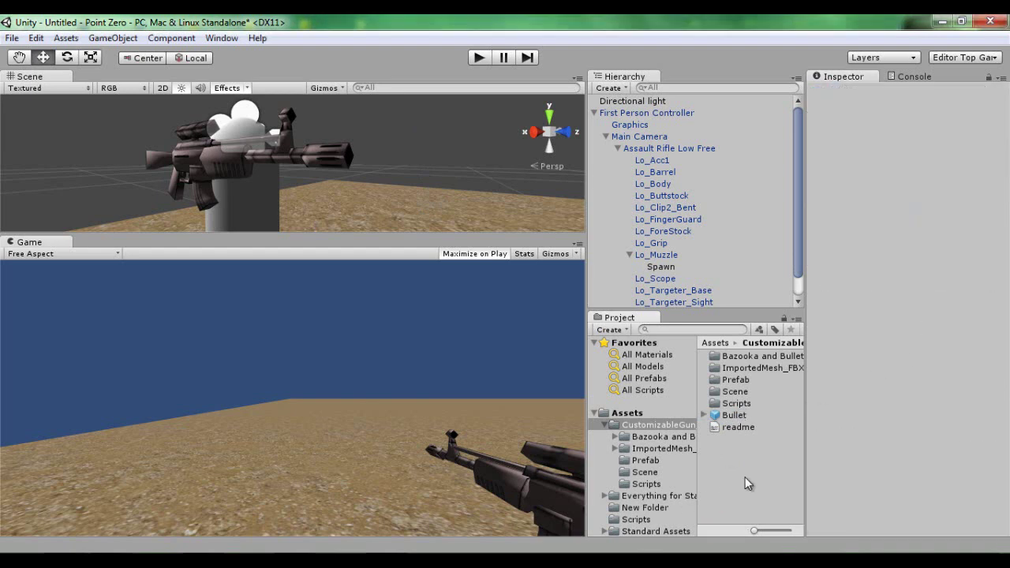
Step: Open the shoot and destroy scripts from the Assets Scripts folder in MonoDevelop and bring shoot.js to the front
left_click(641, 519)
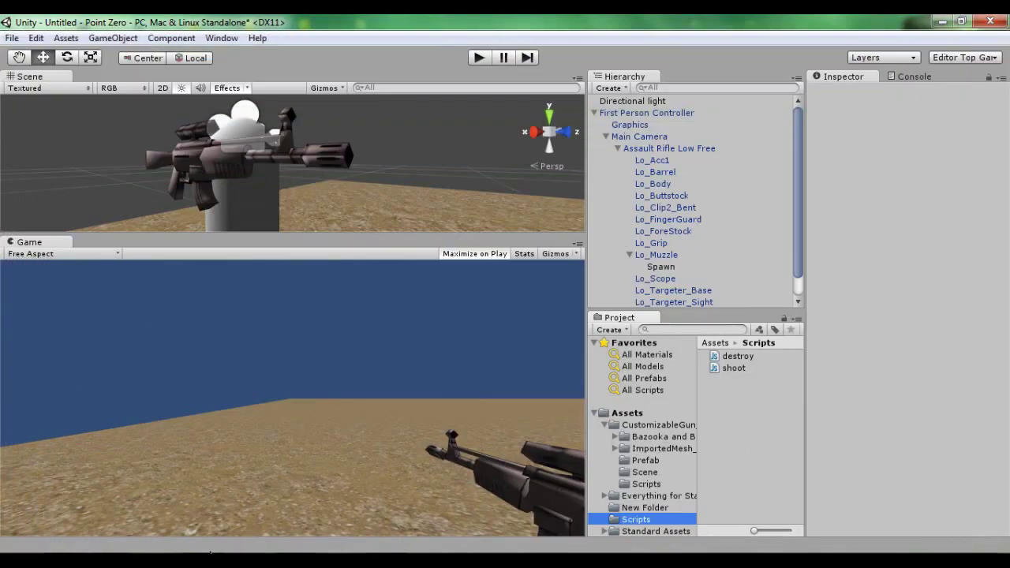
left_click(733, 368)
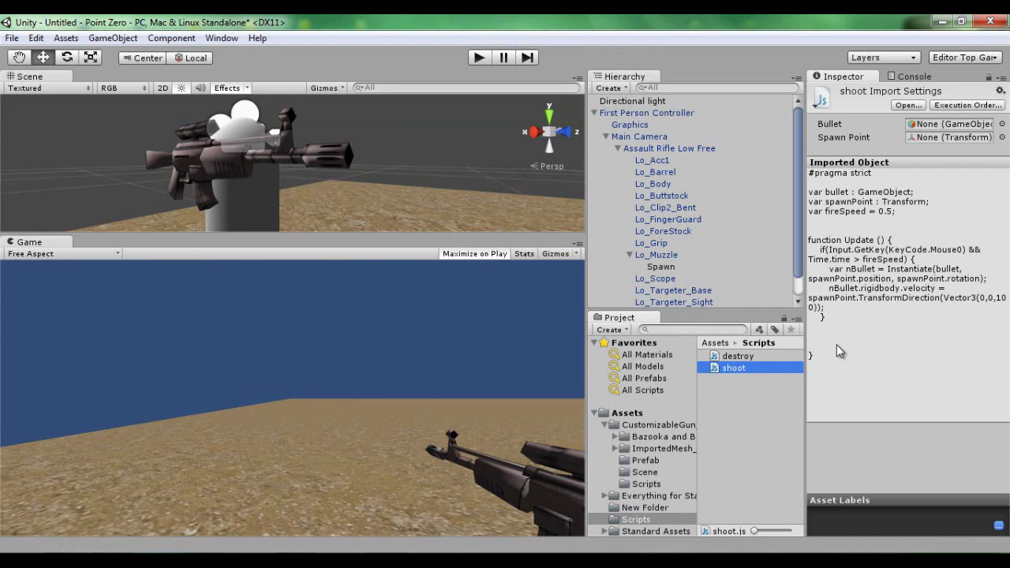
left_click(822, 313)
left_click_drag(759, 370, 761, 384)
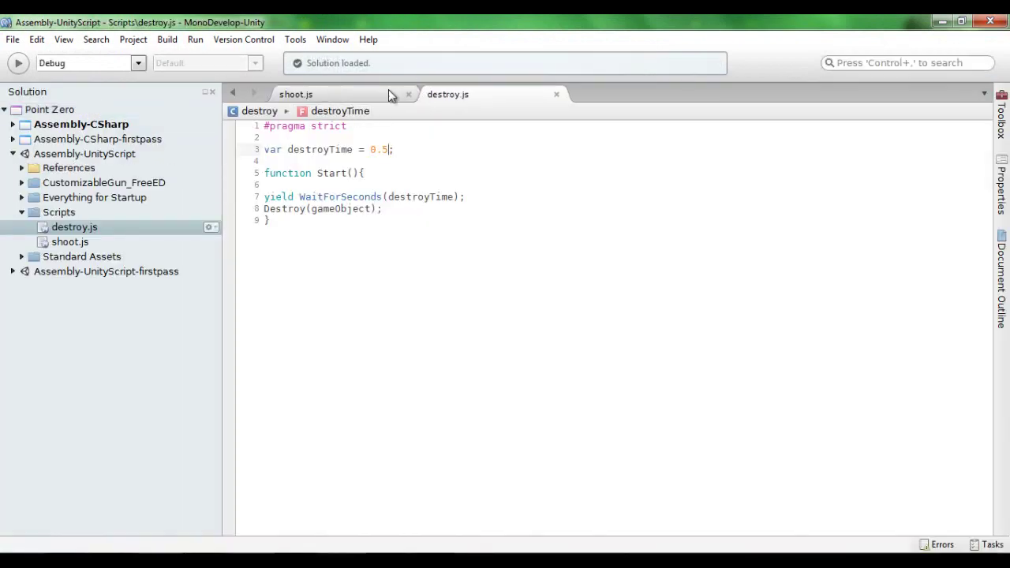
left_click(389, 93)
left_click(447, 95)
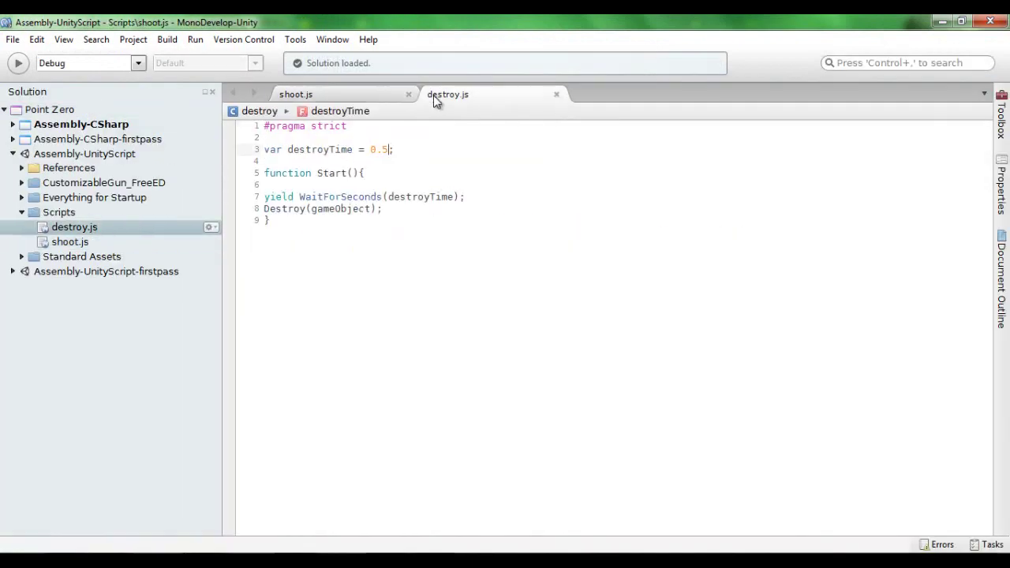
left_click(399, 96)
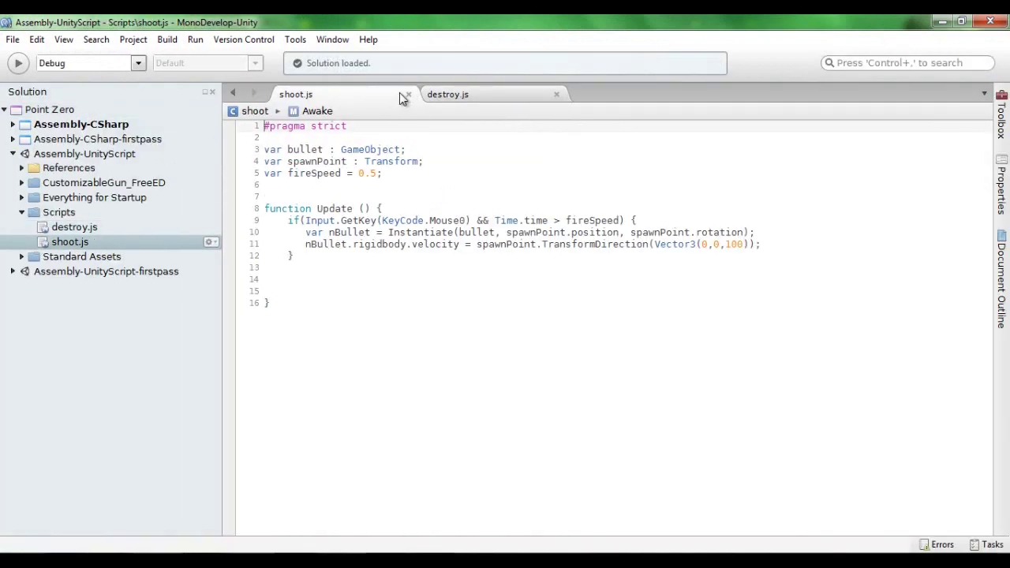
Step: Examine the bullet, spawnPoint and fireSpeed variables and the Time.time firing condition in shoot.js
left_click(365, 268)
left_click_drag(308, 311, 253, 168)
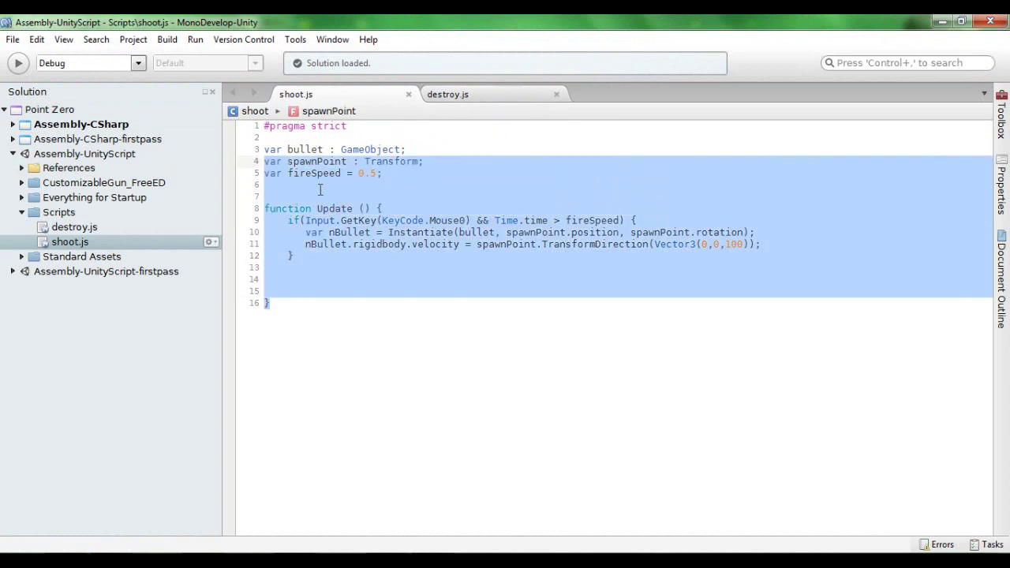
left_click(320, 190)
left_click(297, 149)
left_click(305, 162)
left_click(307, 173)
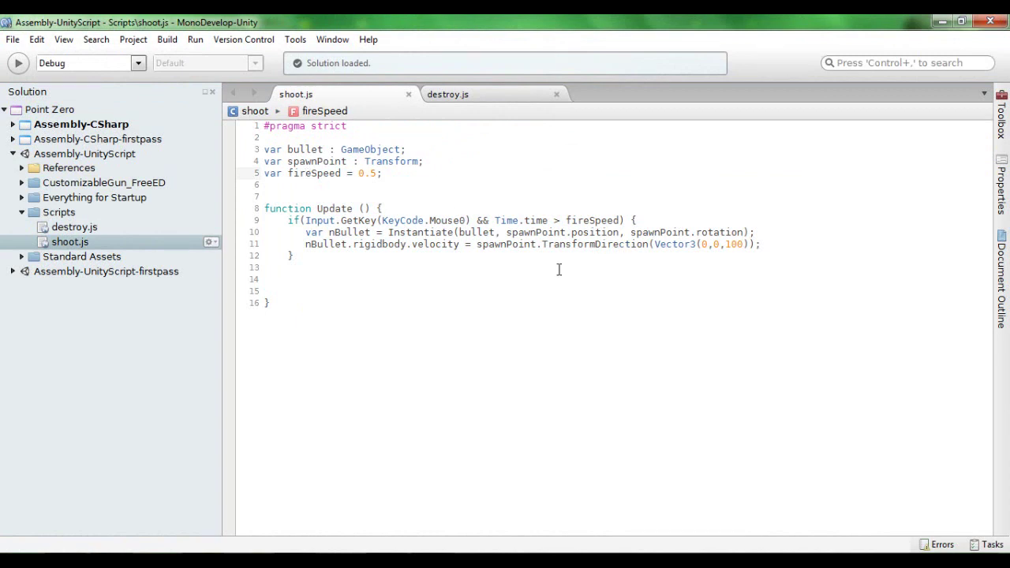
left_click_drag(623, 219, 496, 222)
left_click(501, 220)
left_click(509, 221)
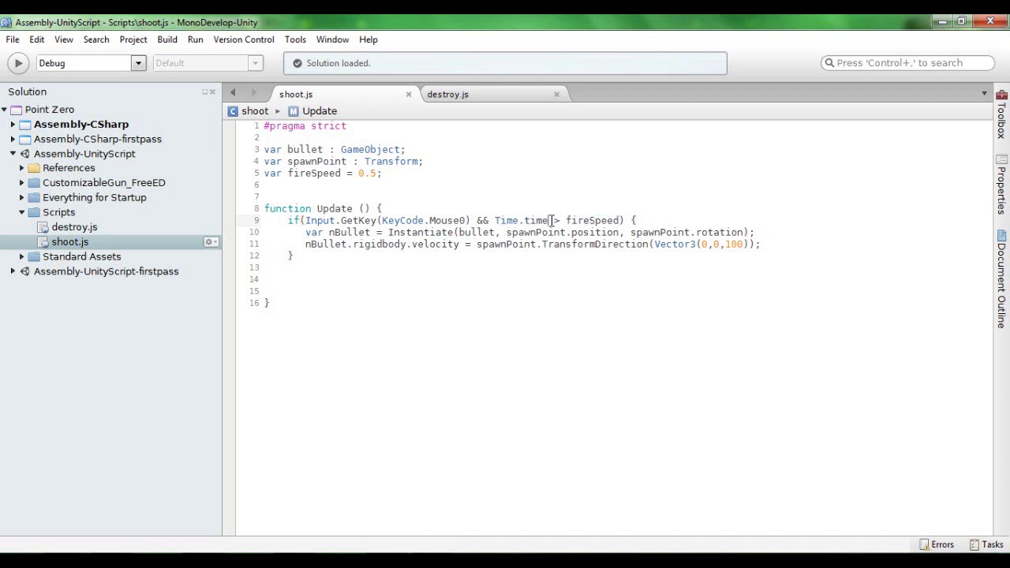
triple_click(550, 220)
left_click(549, 221)
Step: Change Input.GetKey to Input.GetKeyDown in the firing condition of shoot.js, save the script and return to Unity
left_click(377, 221)
left_click(371, 221)
left_click(377, 220)
type("Dow")
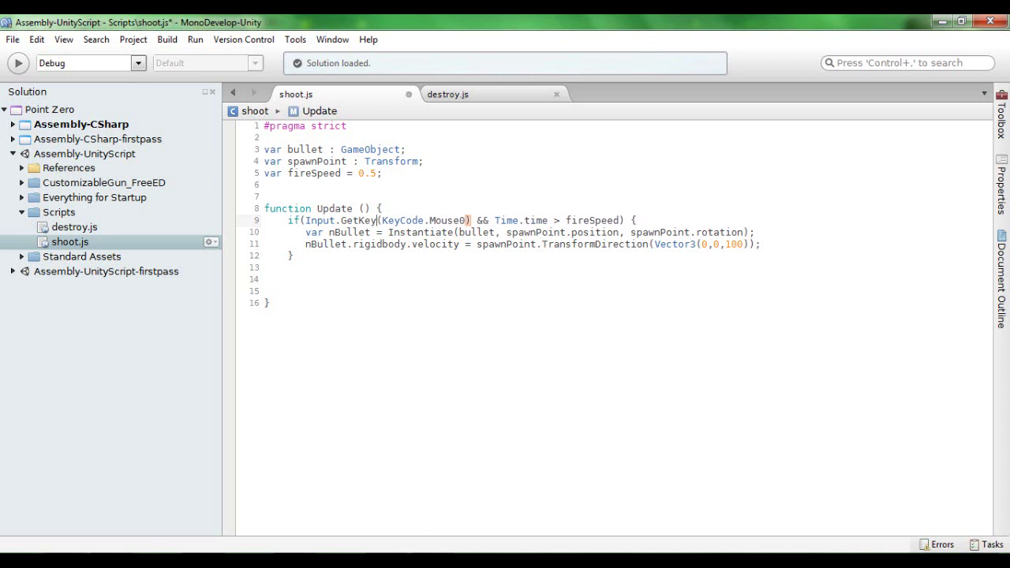
type("n")
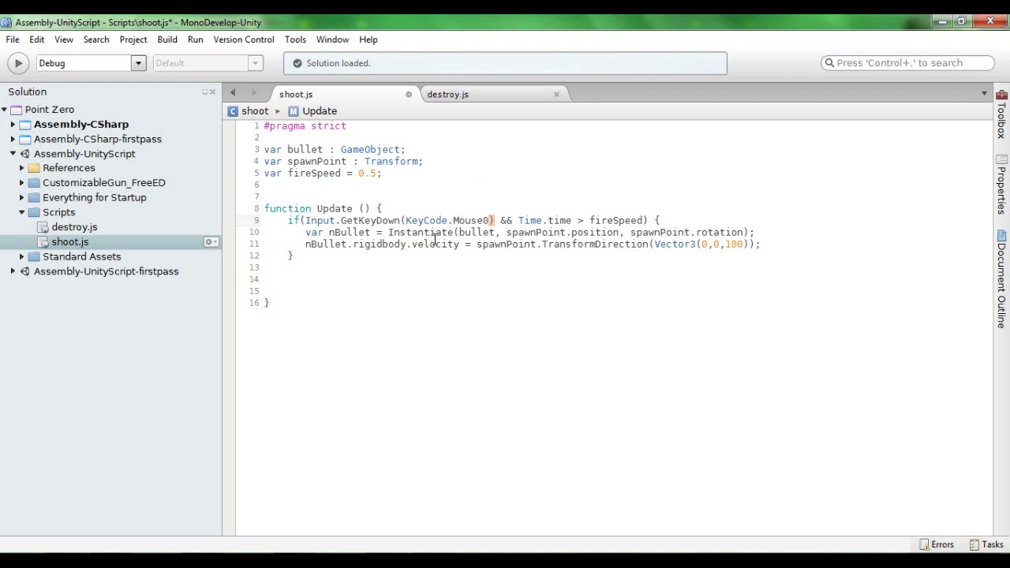
key("ctrl+s")
key("alt+Tab")
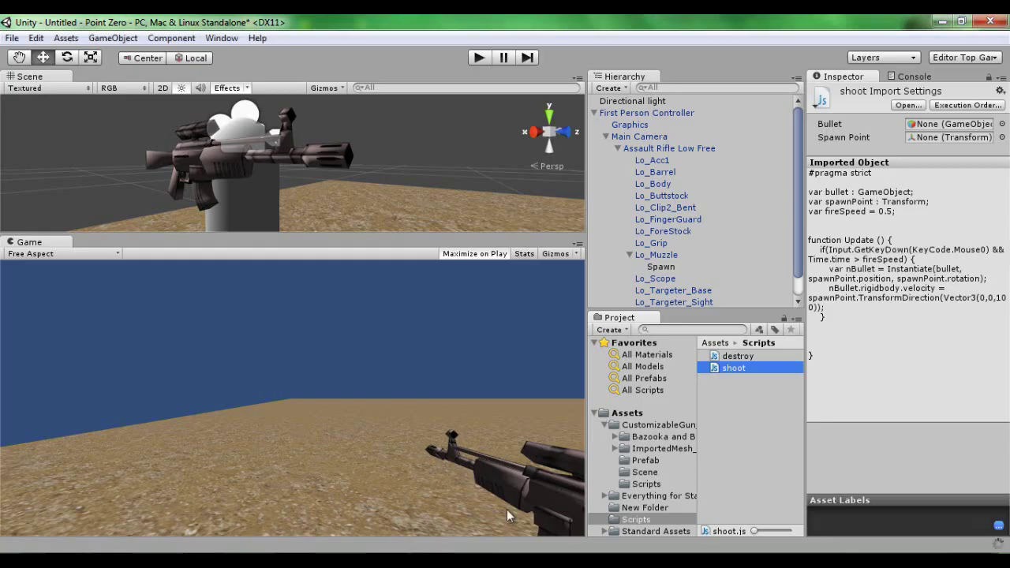
left_click(763, 446)
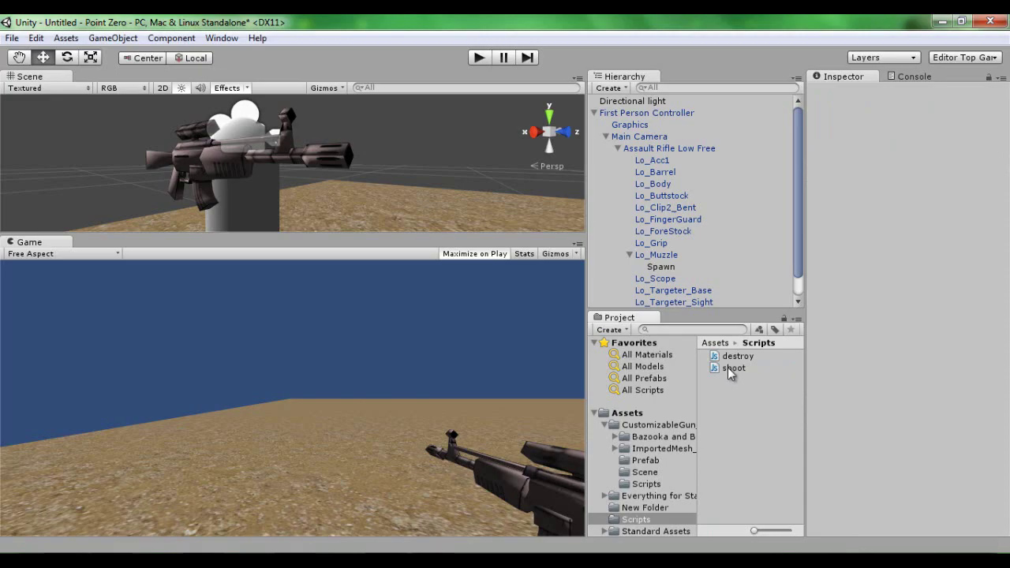
Step: Change Input.GetKeyDown back to Input.GetKey in shoot.js in MonoDevelop, save the script and return to Unity
key("alt+Tab")
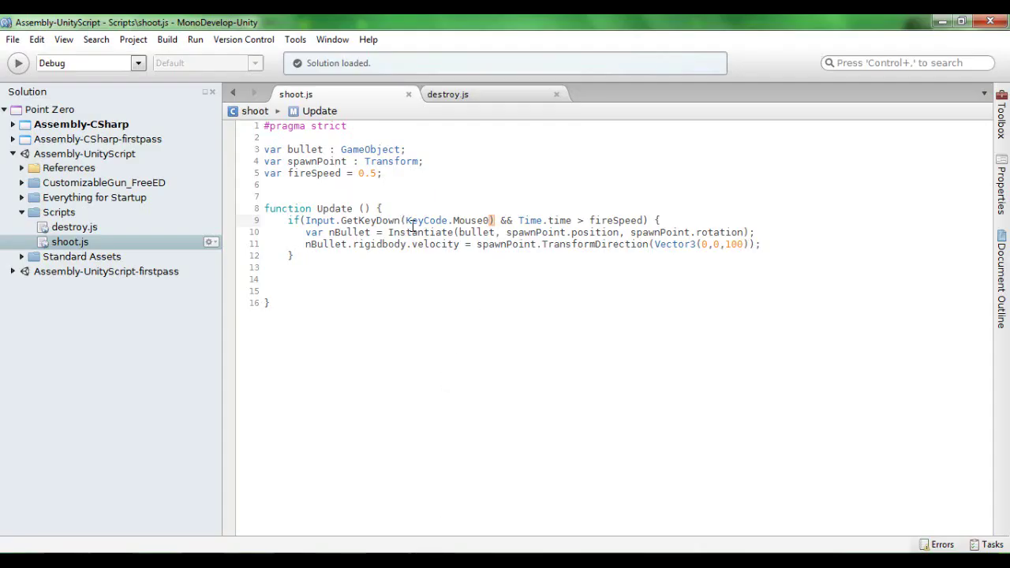
key("BackSpace")
key("BackSpace")
key("BackSpace")
key("BackSpace")
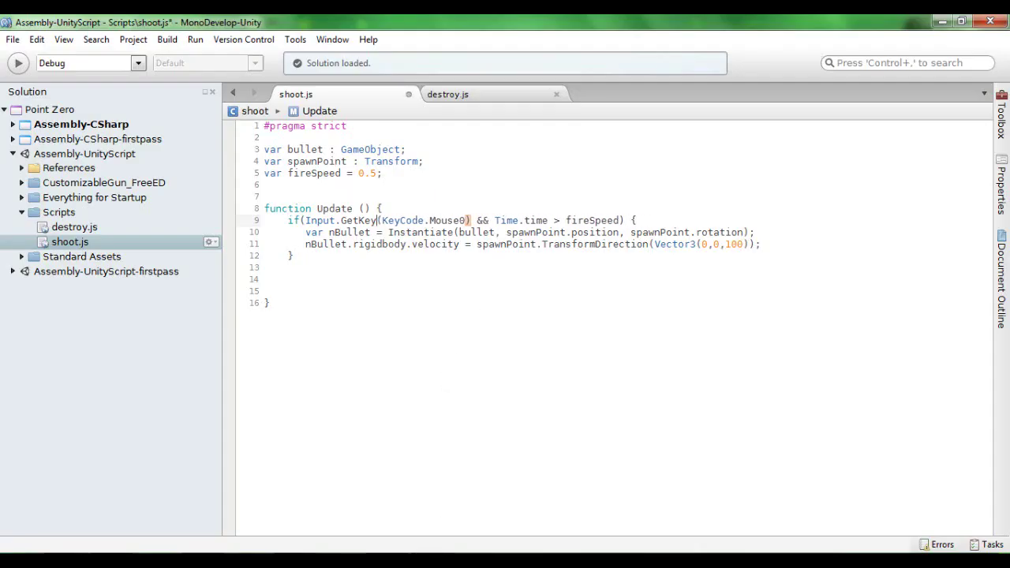
key("ctrl+s")
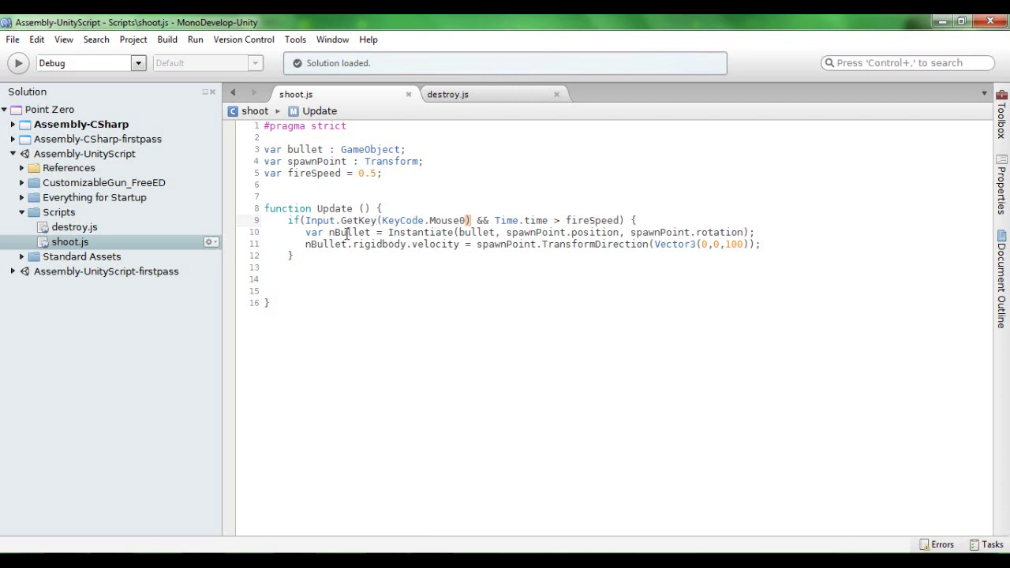
left_click(942, 22)
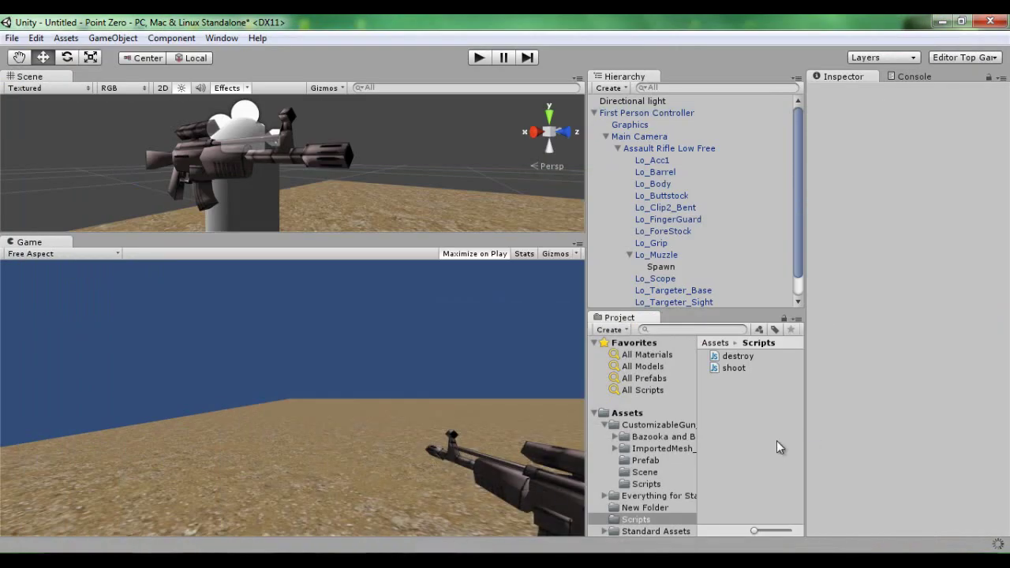
Step: Copy the entire shoot.js code from MonoDevelop and paste it into a new paste on Pastebin in the browser
left_click(733, 368)
double_click(732, 368)
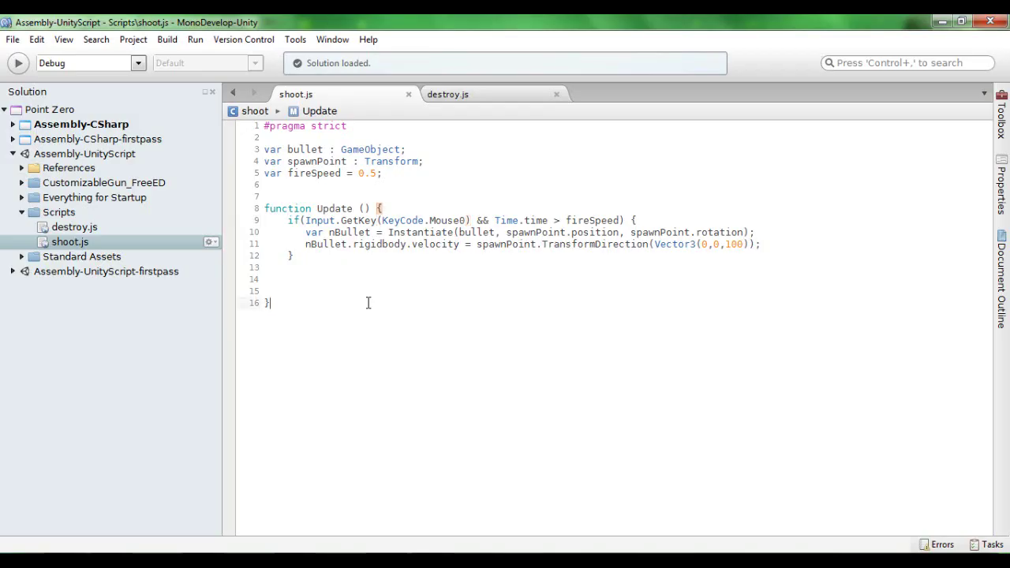
key("ctrl+a")
key("ctrl+c")
key("alt+Tab")
left_click(327, 306)
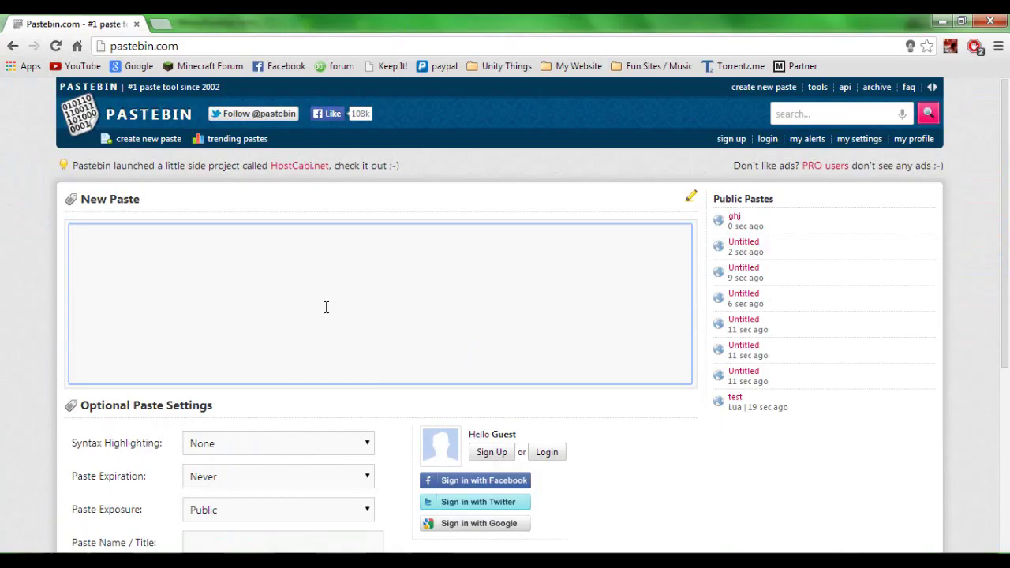
key("ctrl+v")
scroll(150, 441, "down", 3)
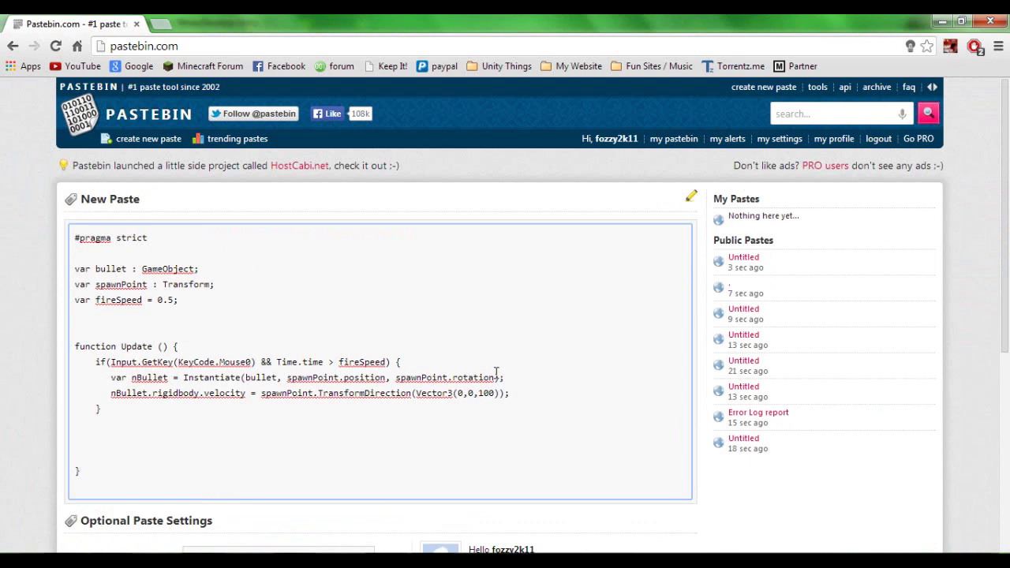
scroll(497, 371, "down", 3)
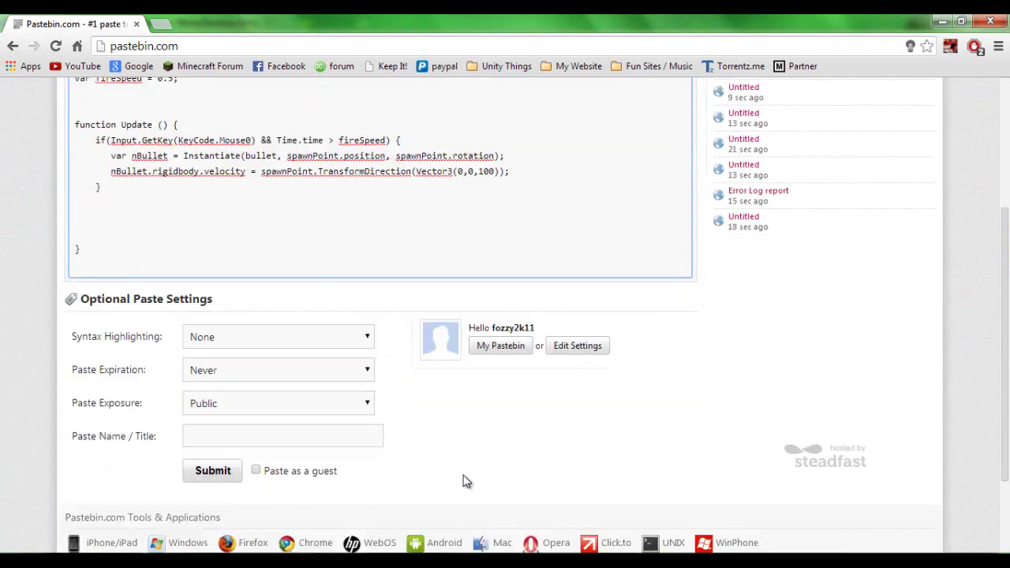
Step: Title the new paste shoot.js and submit it on Pastebin
left_click(229, 438)
type("shoo")
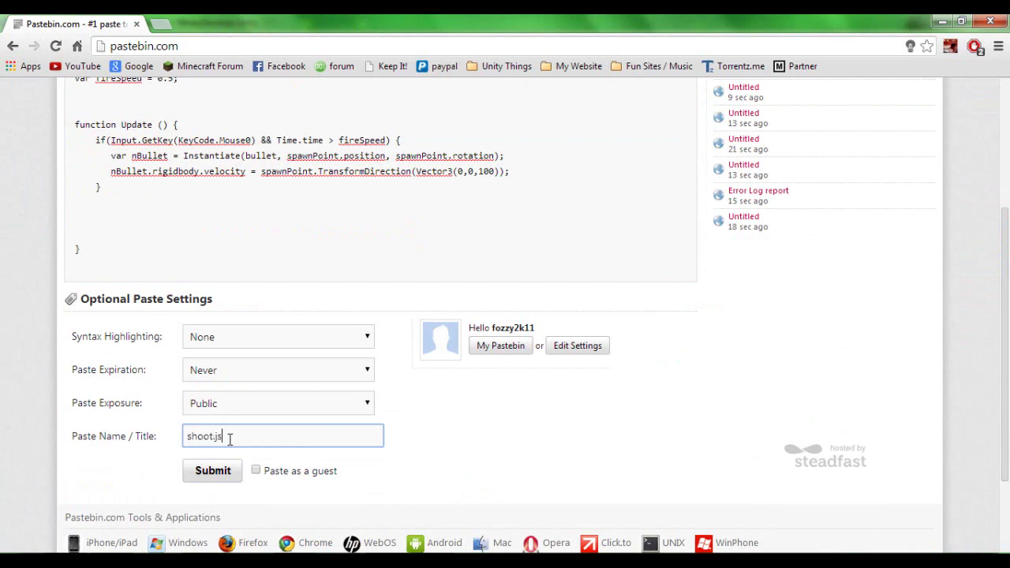
type("t.js")
left_click(221, 468)
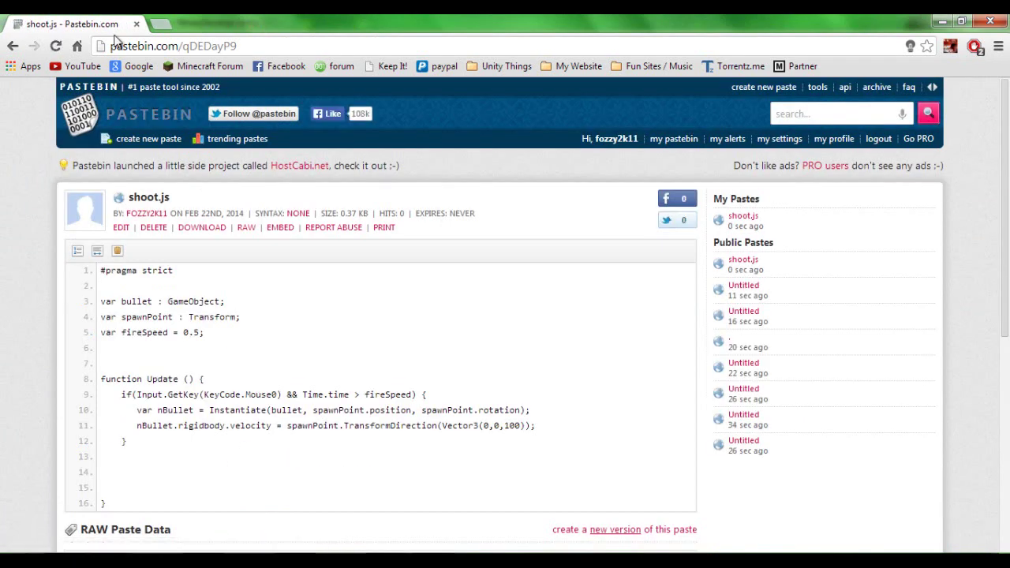
Step: Examine the web address of the published shoot.js paste, highlighting its unique ending
left_click_drag(281, 46, 111, 49)
left_click_drag(243, 46, 121, 49)
left_click_drag(235, 45, 100, 49)
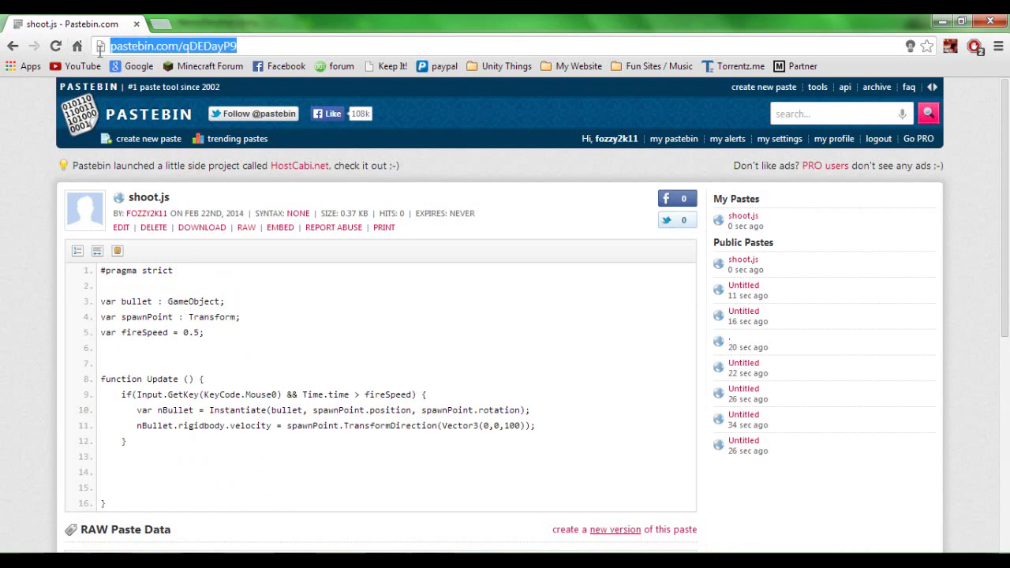
left_click_drag(221, 46, 104, 45)
left_click(213, 46)
left_click_drag(240, 46, 86, 46)
left_click(242, 46)
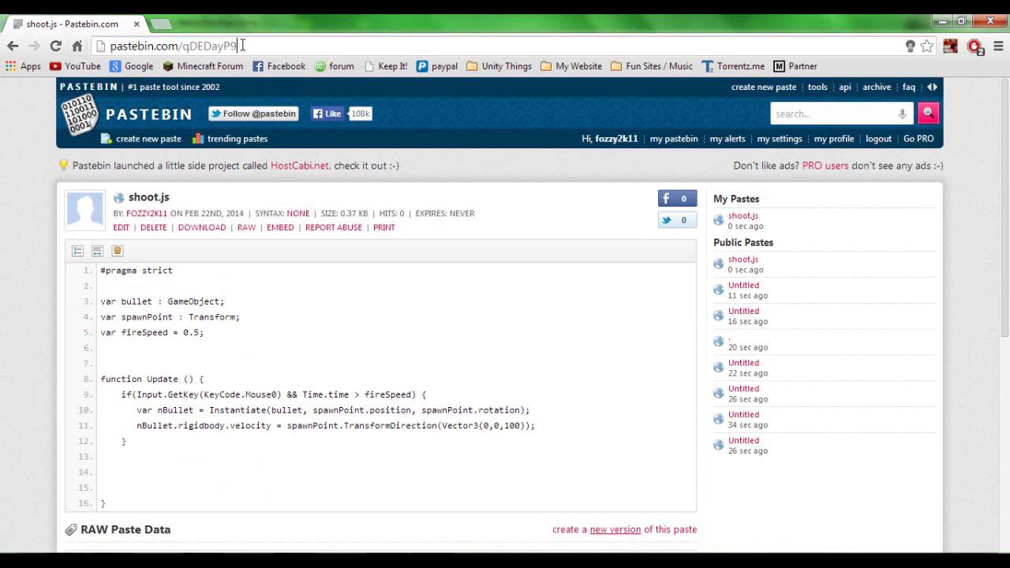
left_click_drag(240, 45, 72, 52)
left_click(225, 45)
key("shift+Left")
key("shift+Left")
key("shift+Left")
key("shift+Left")
key("shift+Left")
key("shift+Left")
key("shift+Left")
key("shift+Left")
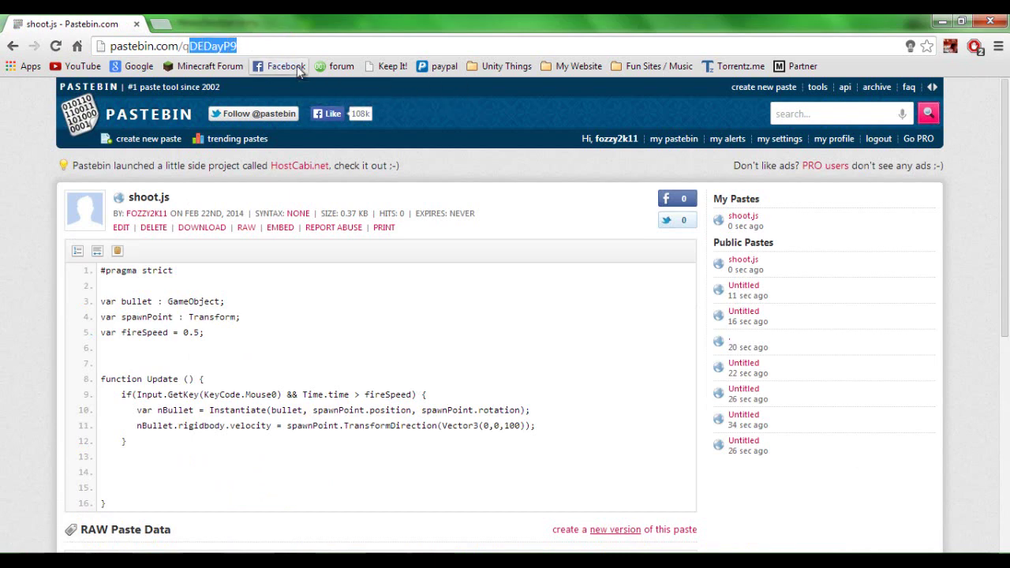
key("Right")
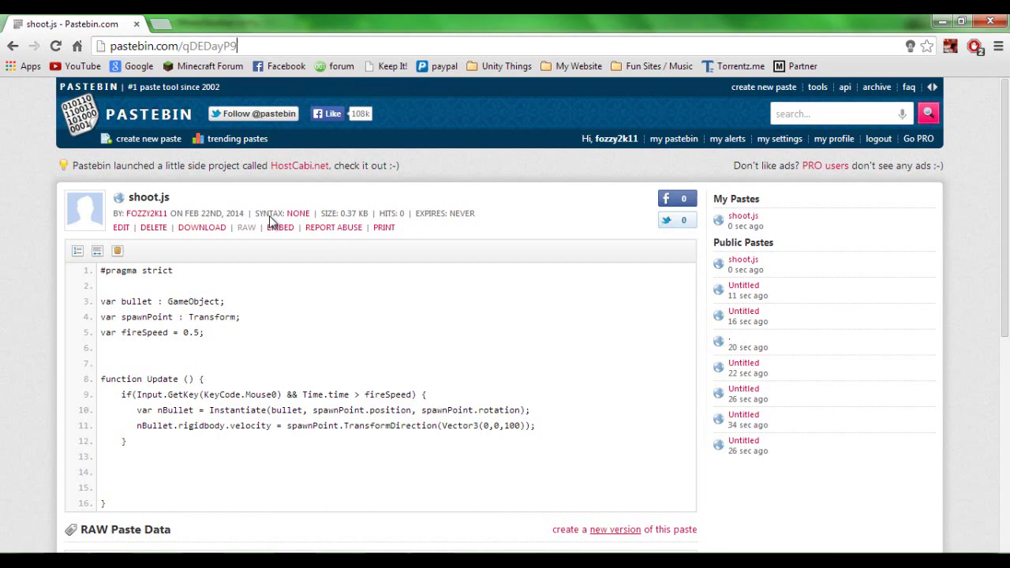
Step: Leave the browser, view destroy.js in MonoDevelop and switch to Unity
left_click(764, 87)
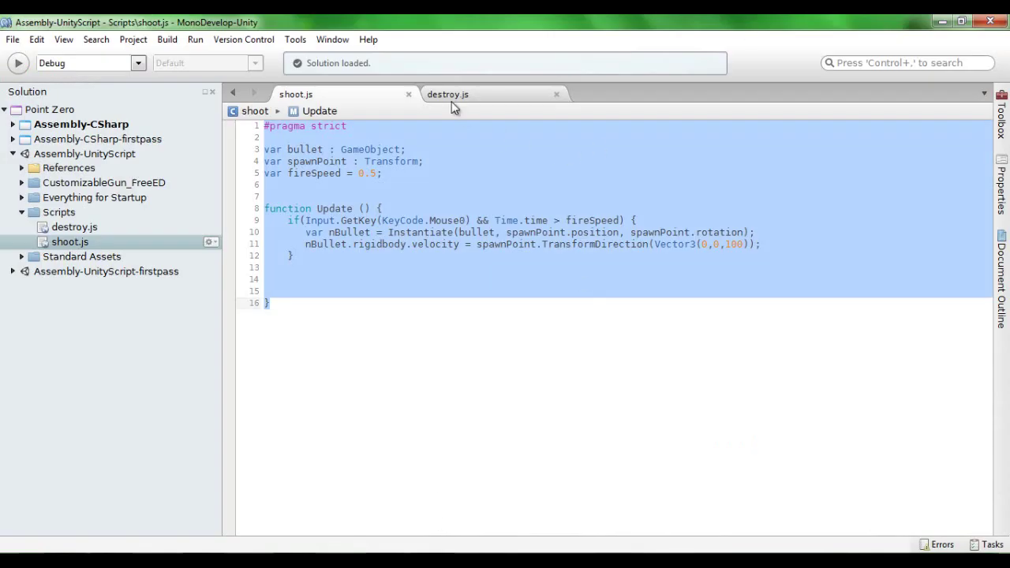
left_click(453, 96)
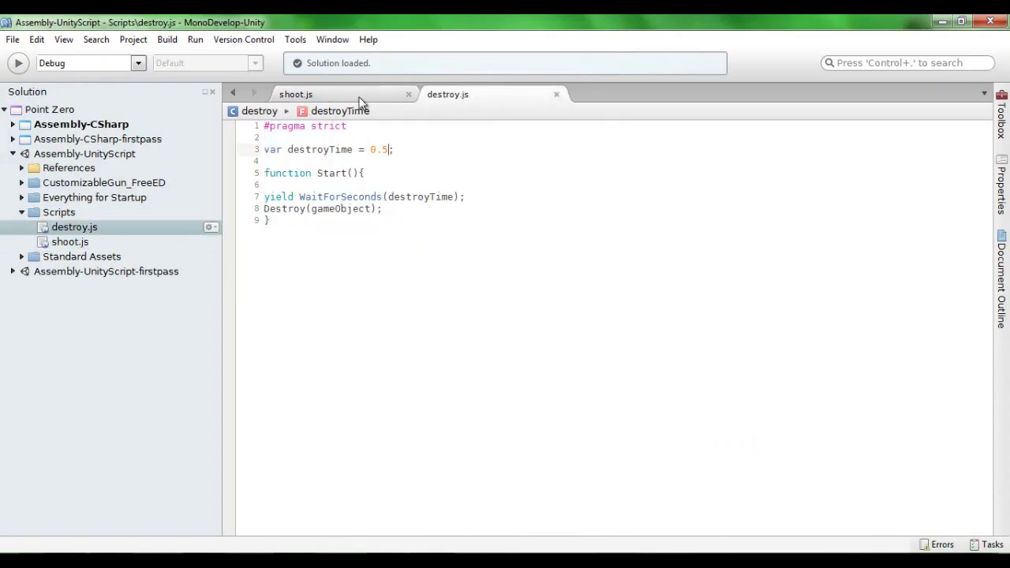
left_click(255, 207)
left_click(395, 421)
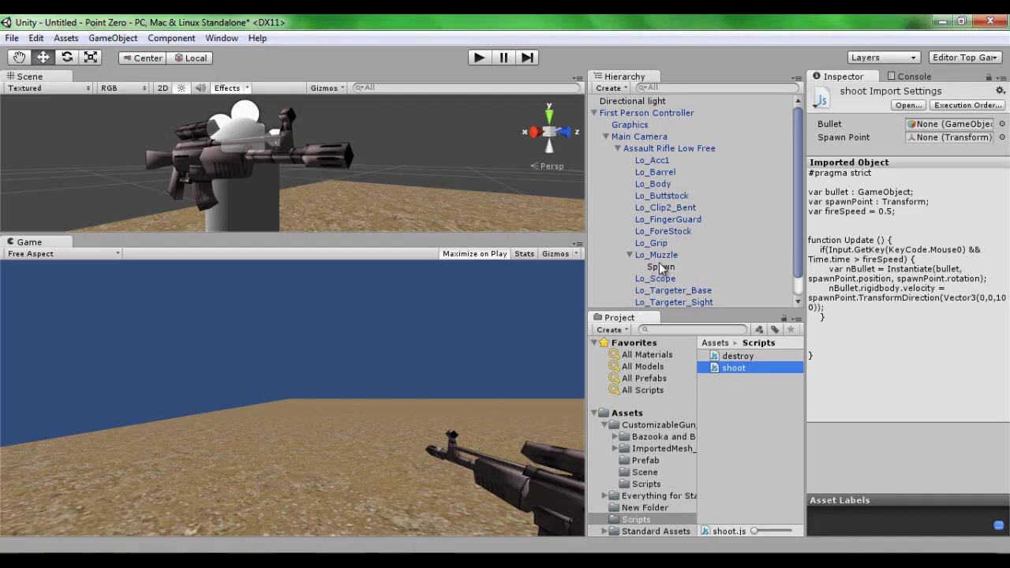
Step: Attach the shoot script to Assault Rifle Low Free and assign the Bullet prefab from the CustomizableGun folder as its Bullet
left_click(654, 150)
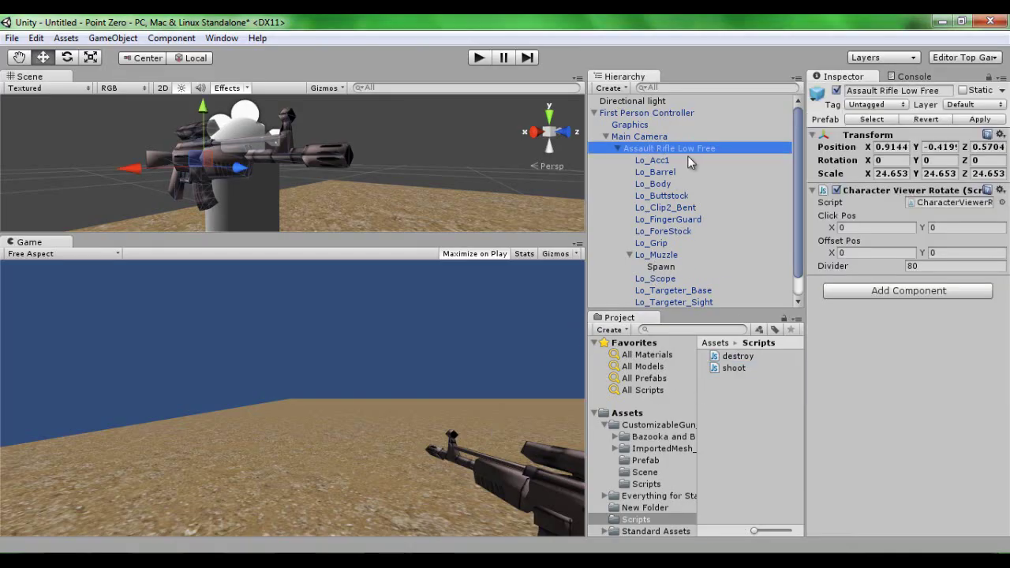
left_click_drag(730, 367, 856, 356)
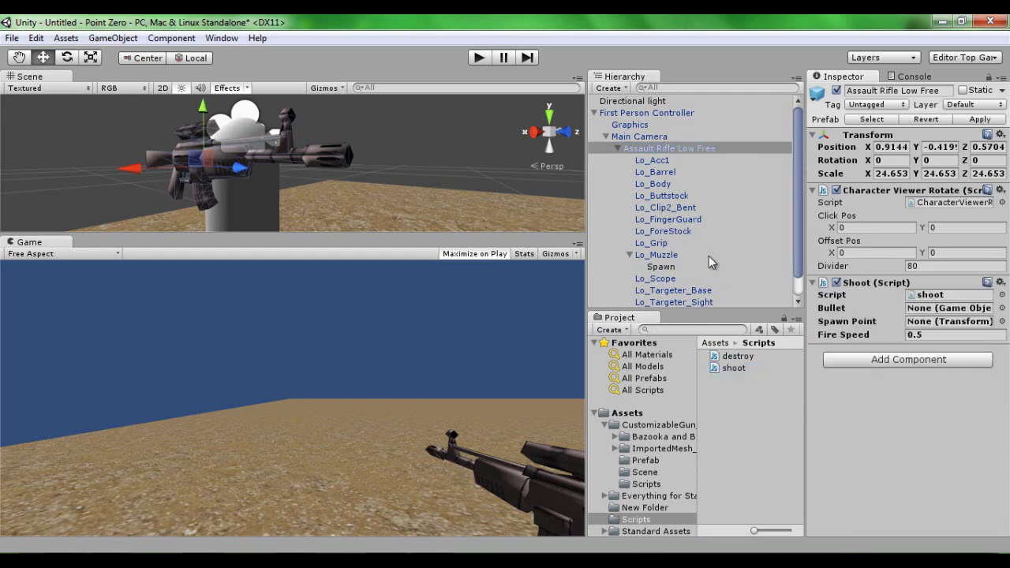
left_click(652, 426)
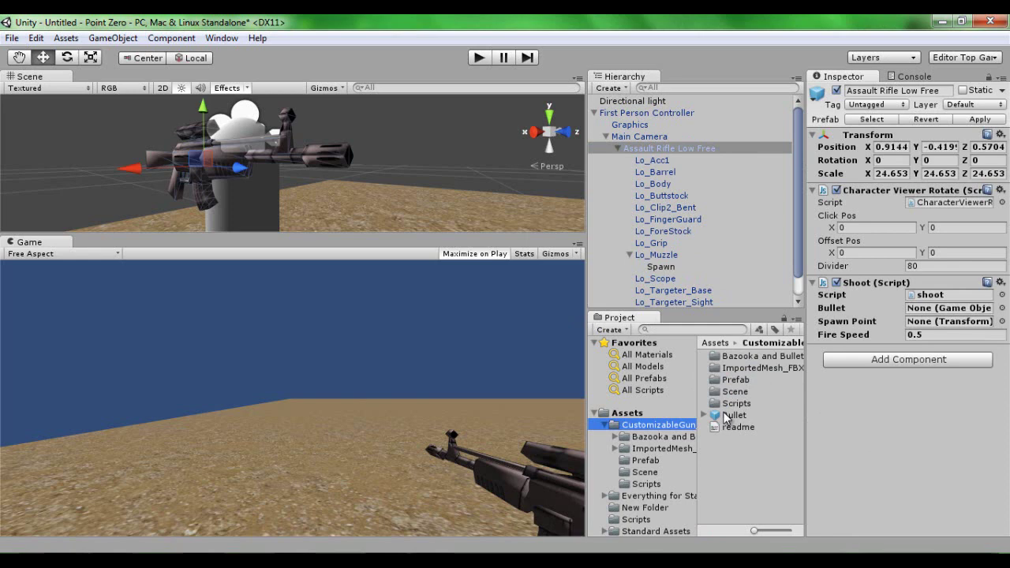
left_click_drag(734, 415, 946, 309)
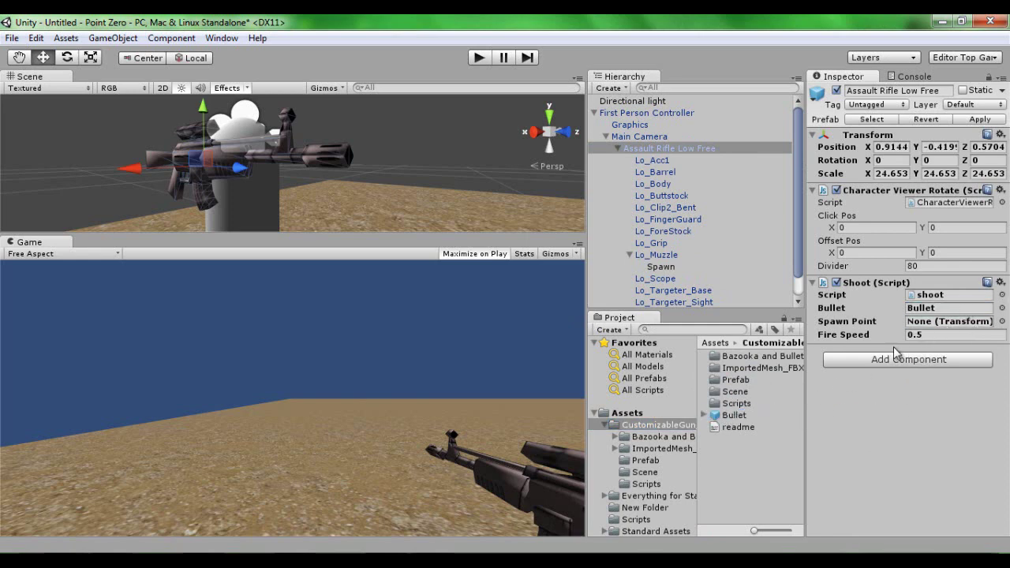
Step: Assign the Spawn object under Lo_Muzzle as the Spawn Point of the rifle's Shoot script
left_click(659, 268)
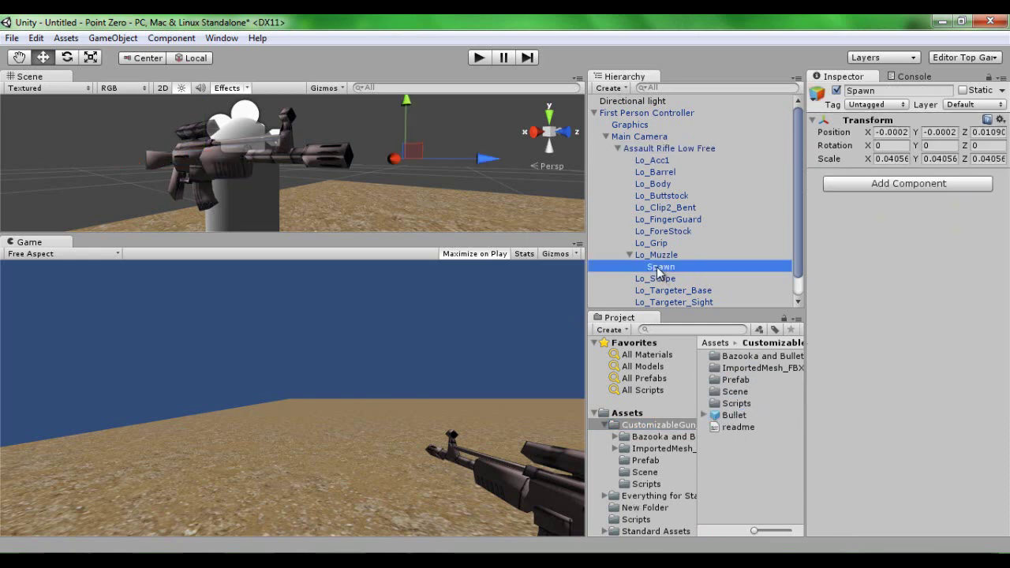
left_click(722, 417)
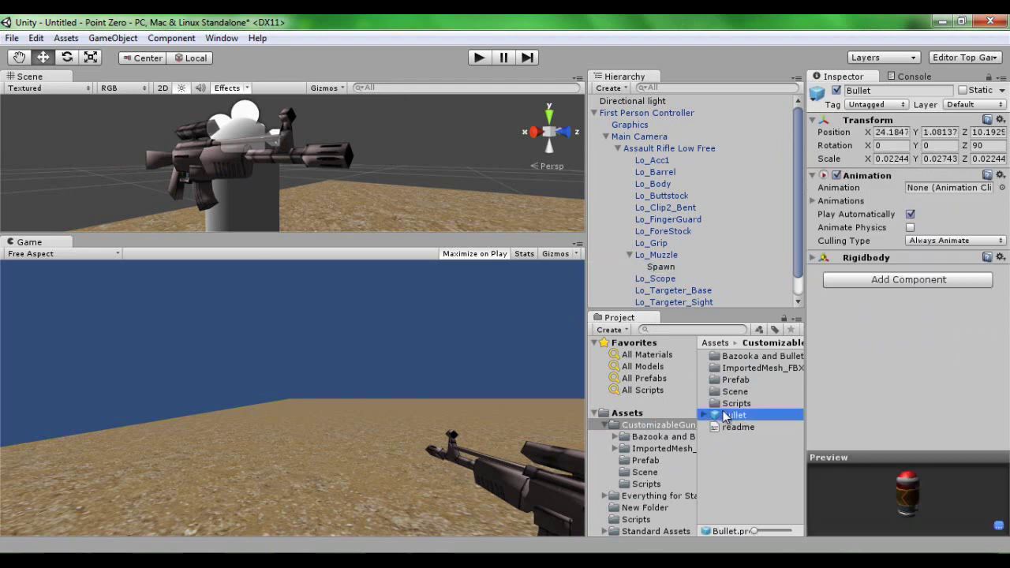
left_click(659, 149)
left_click_drag(895, 287, 939, 325)
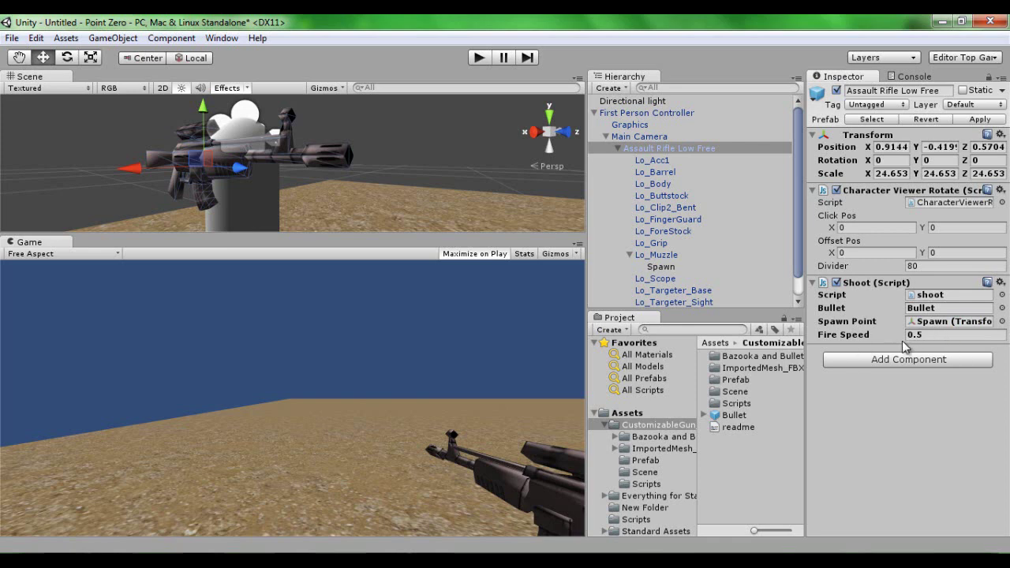
Step: Start and stop a brief test play, and turn off Maximize on Play for the Game view
left_click(939, 333)
left_click(958, 487)
left_click(477, 58)
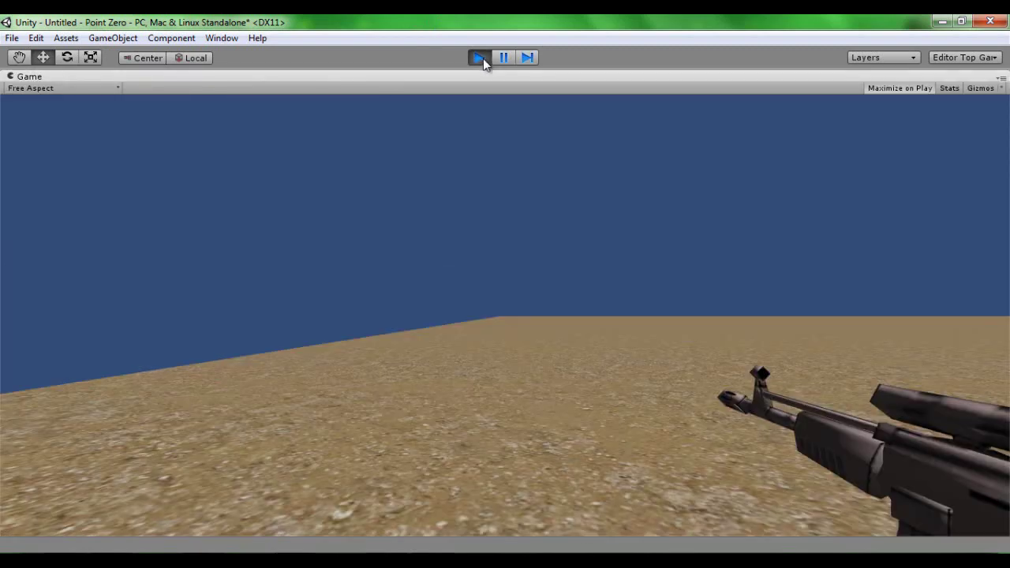
left_click(481, 59)
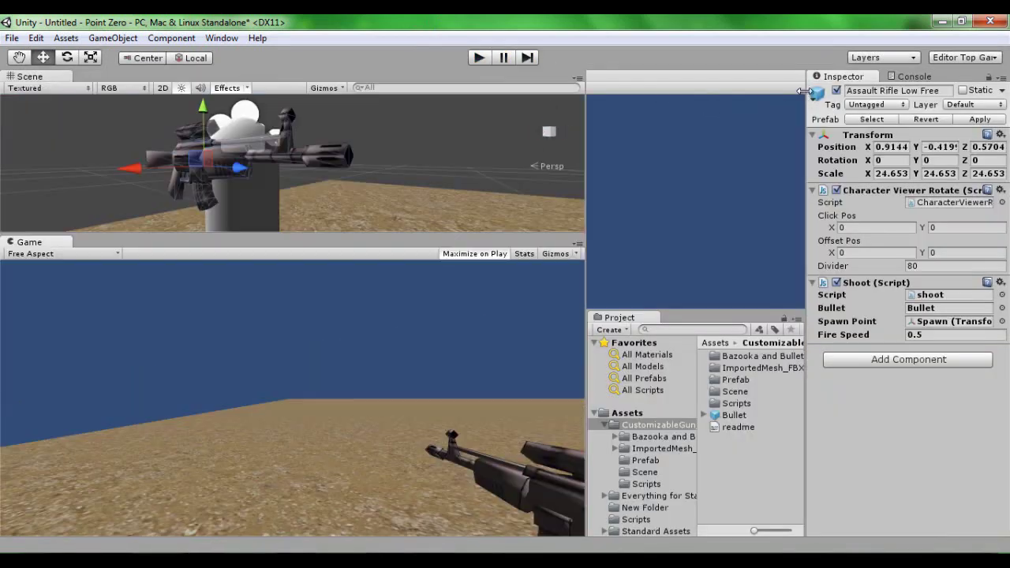
left_click(489, 254)
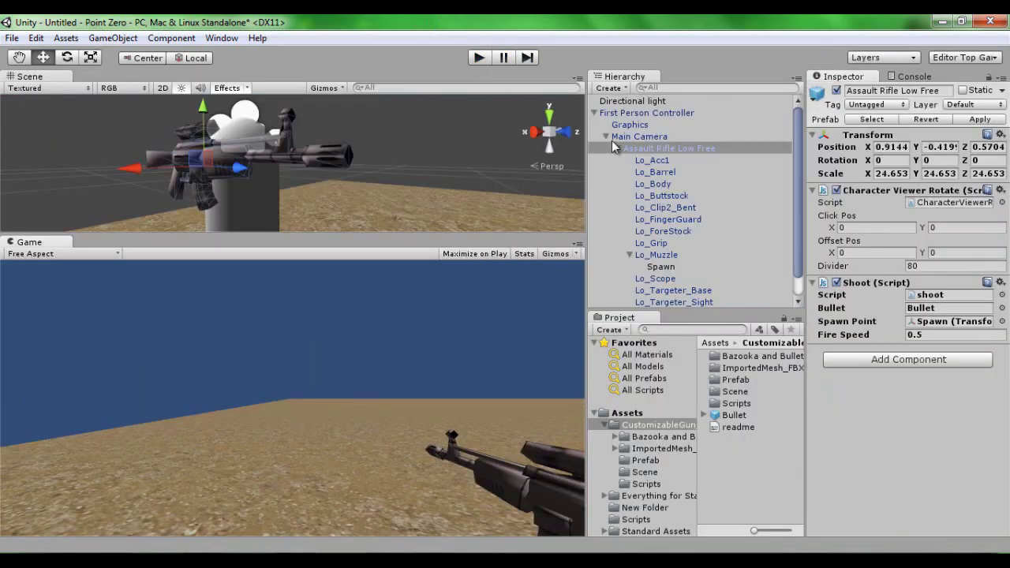
Step: Play the scene, fire the rifle, look through the spawned bullet clones in the Hierarchy and stop playing
left_click(615, 147)
left_click(479, 58)
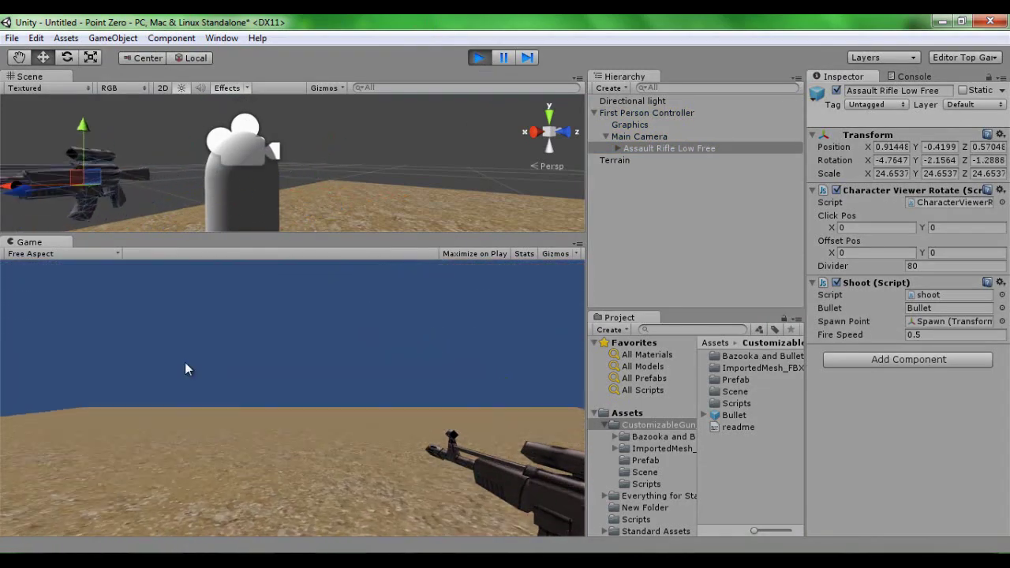
mouse_move(182, 368)
left_mouse_down()
mouse_move(181, 434)
mouse_move(203, 399)
mouse_move(345, 510)
mouse_move(472, 407)
left_mouse_up()
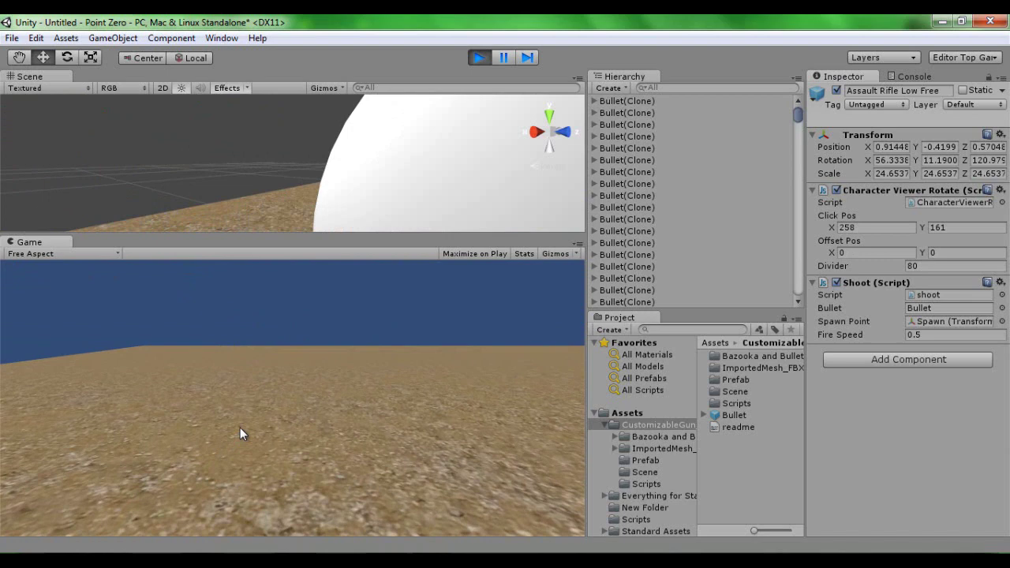
mouse_move(798, 116)
left_mouse_down()
mouse_move(798, 293)
mouse_move(776, 308)
left_mouse_up()
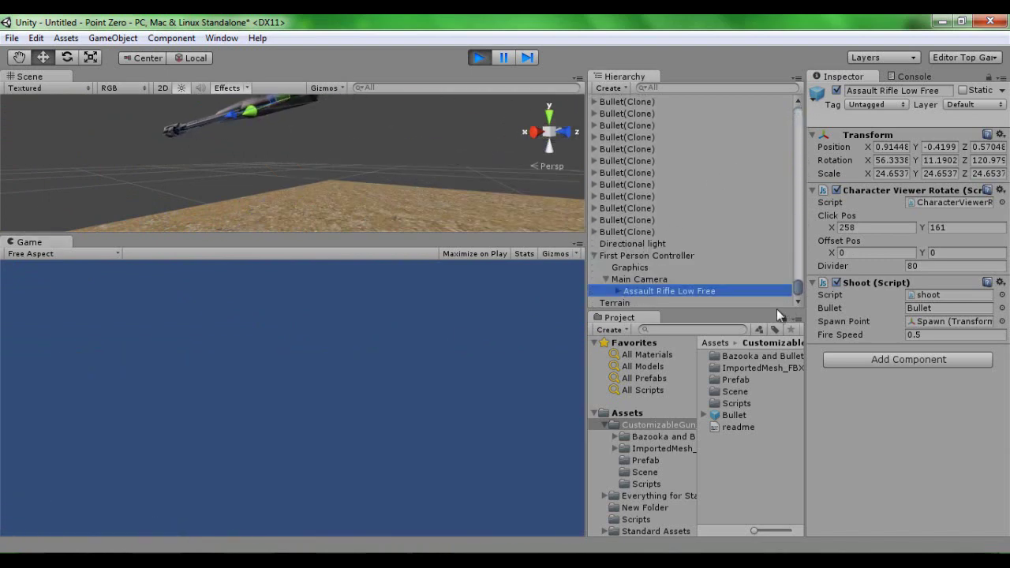
left_click(479, 58)
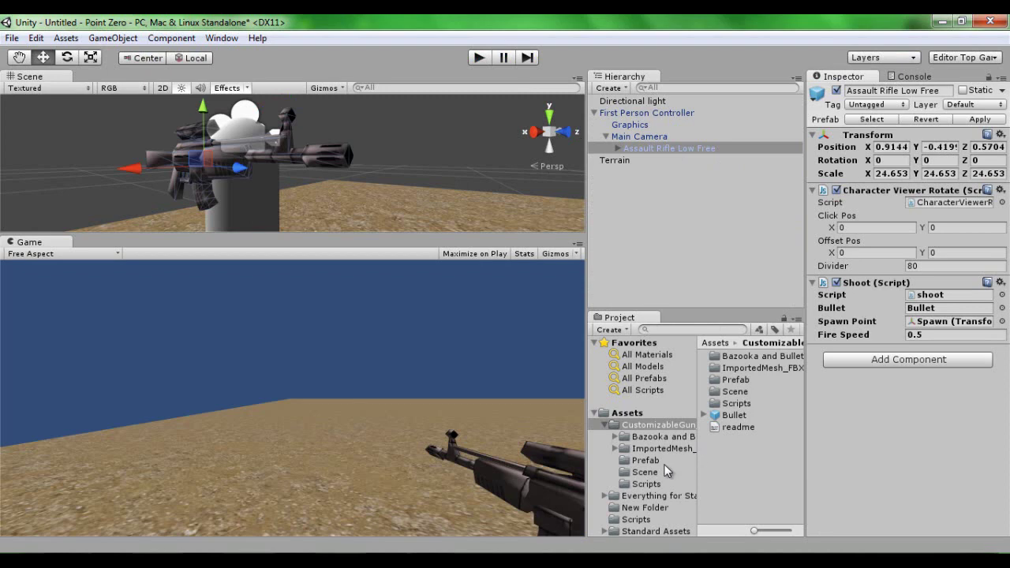
Step: Open the destroy script from the Scripts folder in MonoDevelop and examine its destroyTime variable
left_click(640, 519)
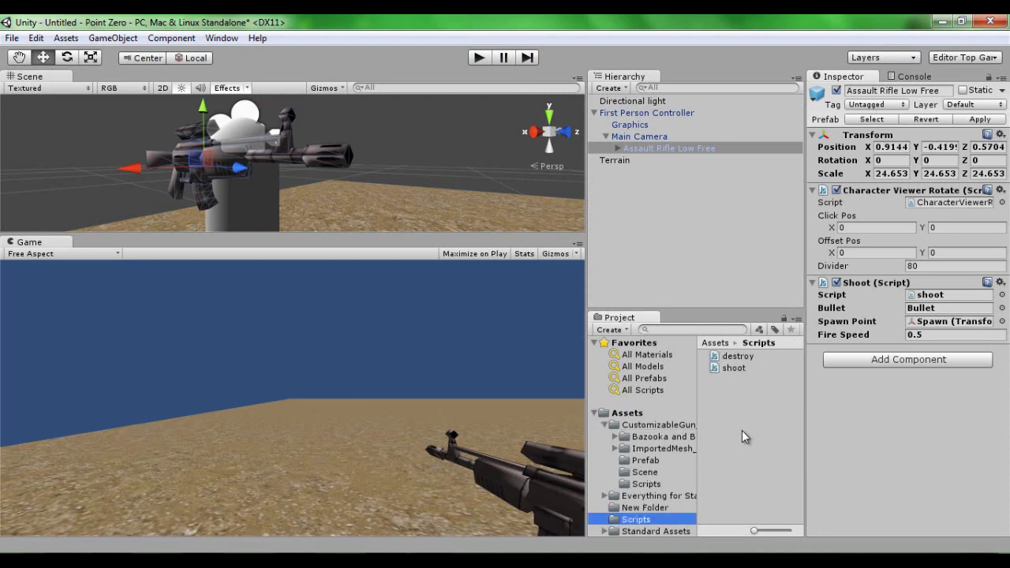
left_click(735, 357)
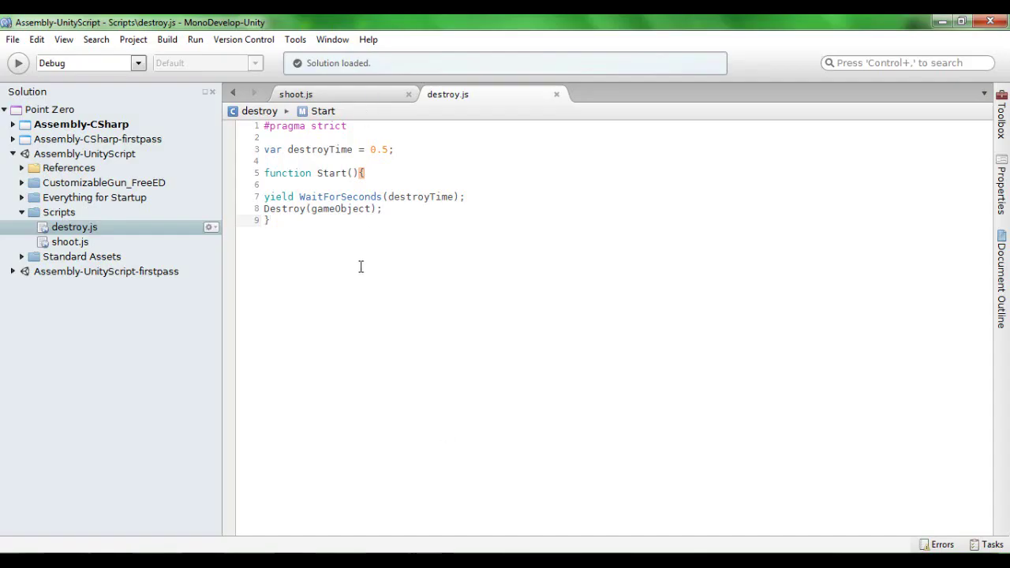
key("ctrl+a")
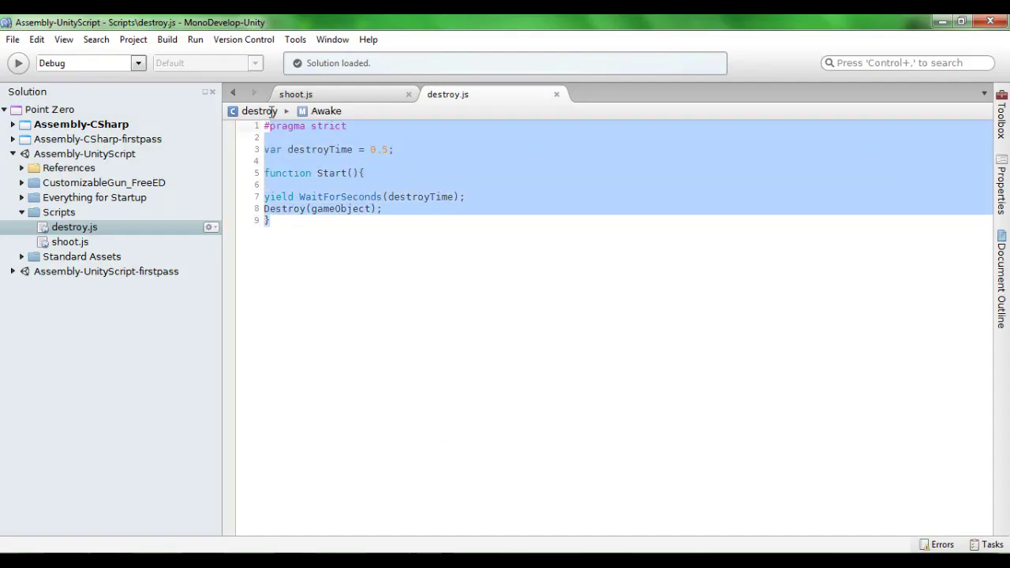
left_click(305, 271)
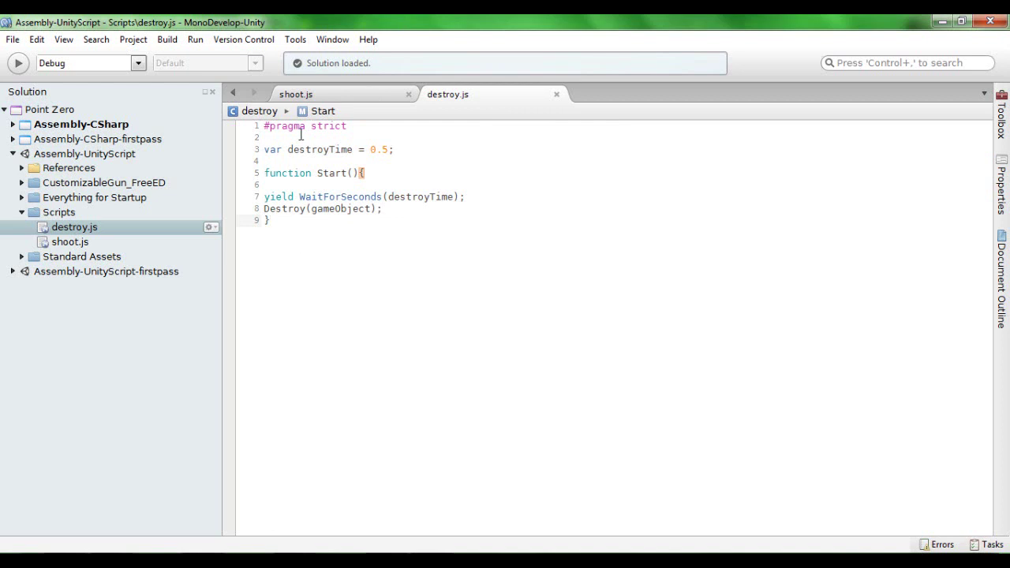
left_click(293, 95)
left_click(483, 97)
key("ctrl+a")
left_click(306, 158)
left_click(306, 150)
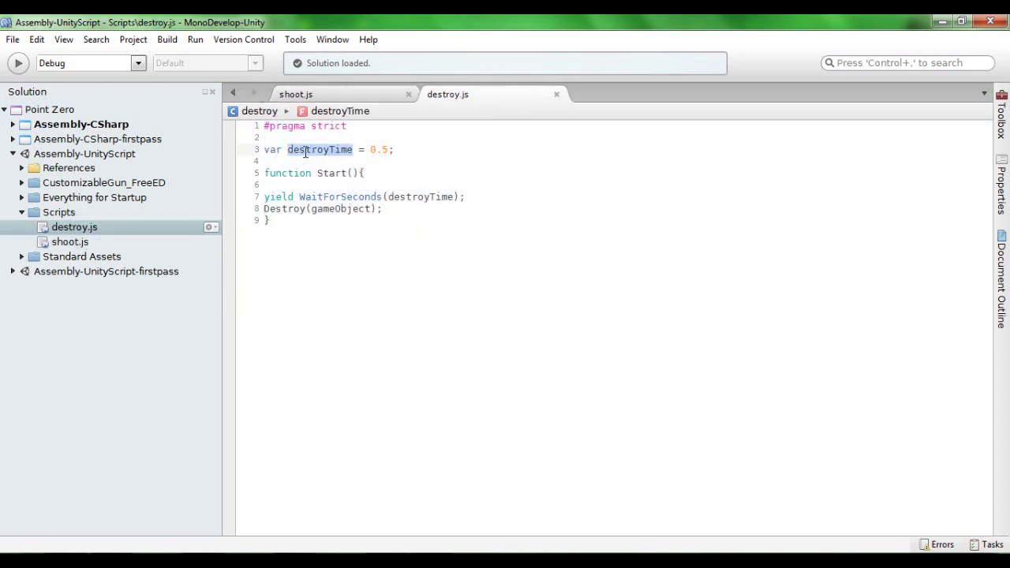
left_click(319, 158)
left_click_drag(391, 149, 253, 150)
left_click(390, 158)
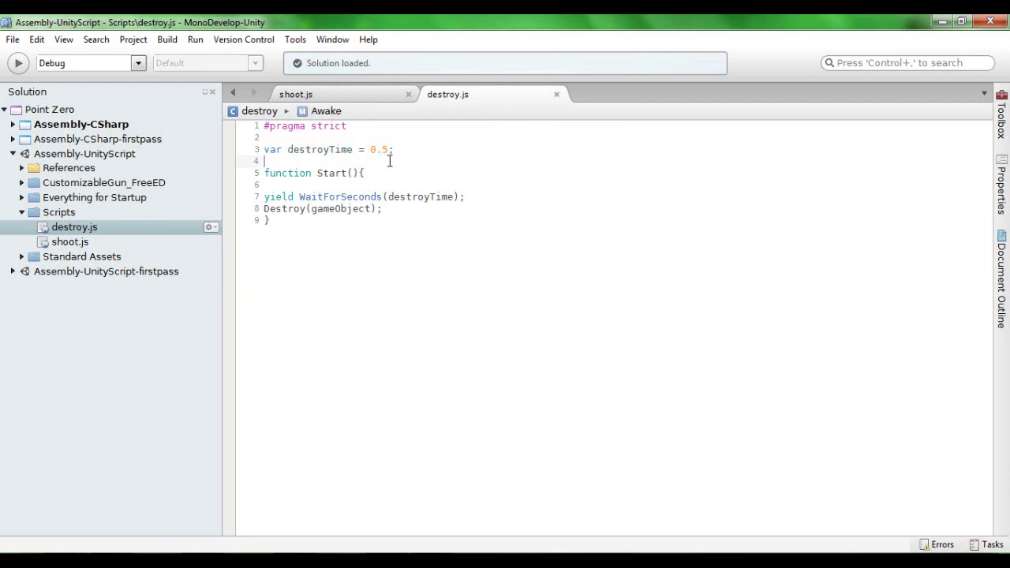
Step: Set destroyTime to 4.0 in destroy.js and save the script
left_click(393, 149)
type(";")
left_click(382, 149)
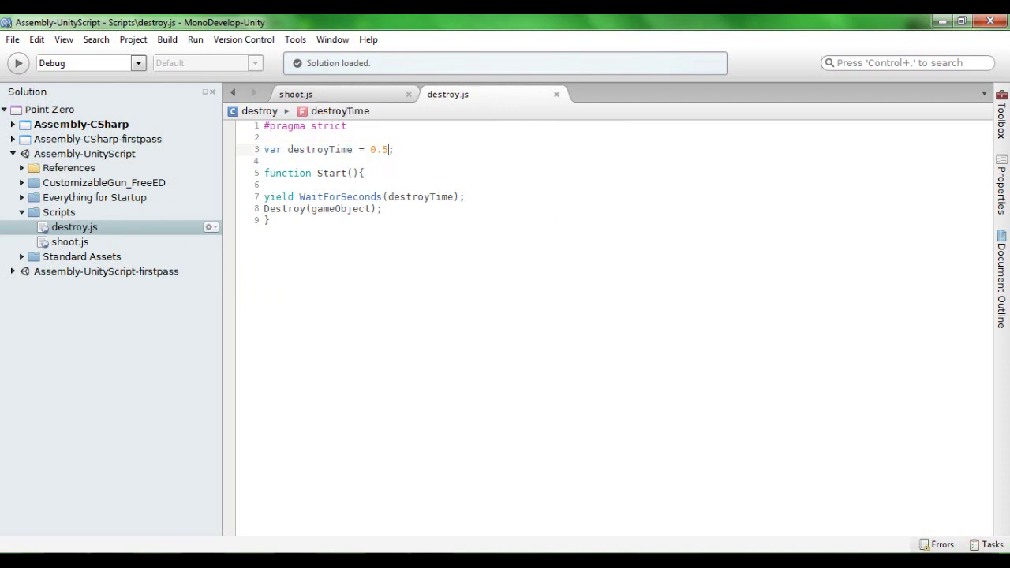
key("BackSpace")
key("BackSpace")
key("BackSpace")
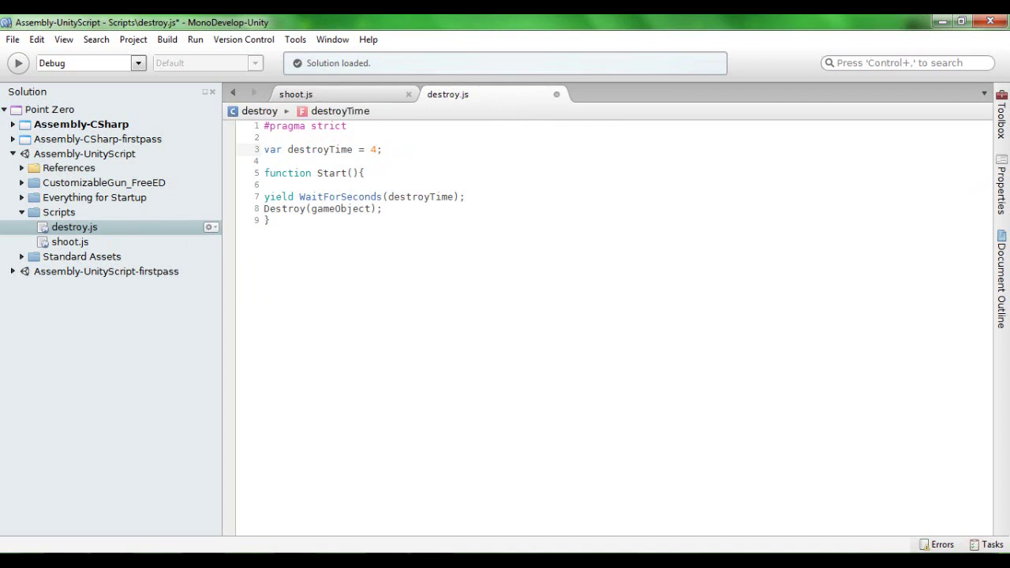
key("ctrl+s")
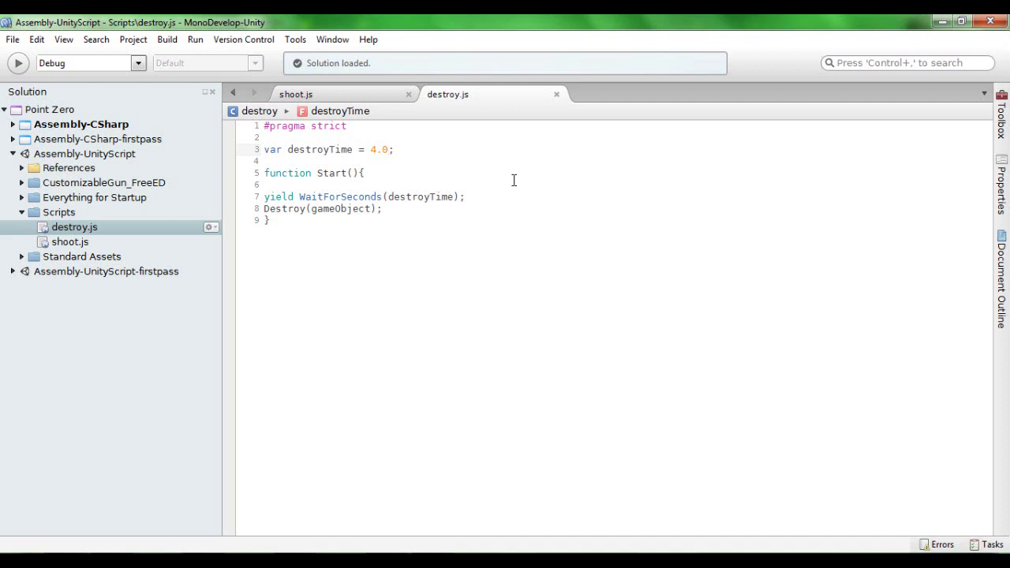
type("0")
key("BackSpace")
Step: Examine the WaitForSeconds and Destroy(gameObject) lines in destroy.js and close MonoDevelop to return to Unity
left_click(399, 209)
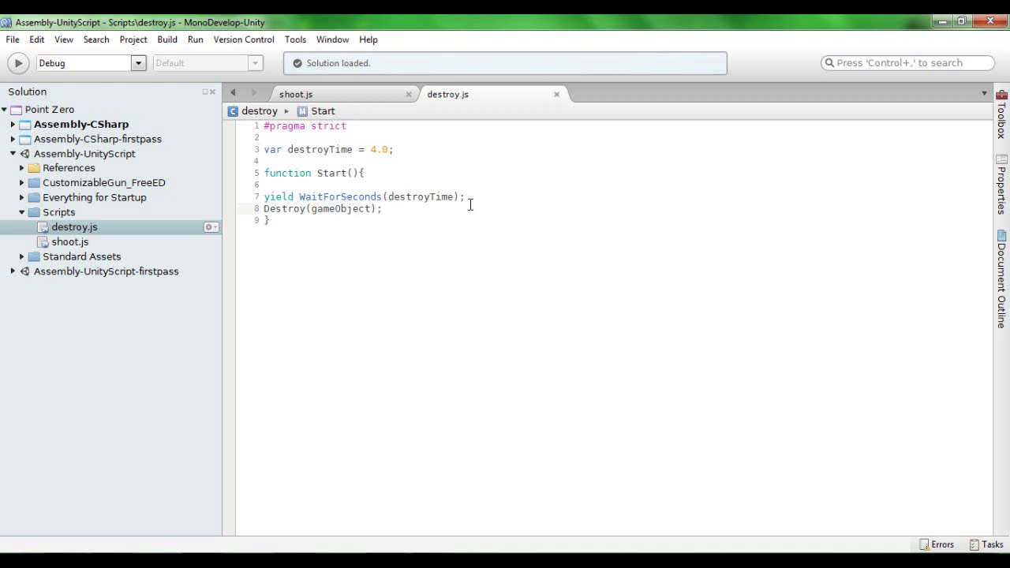
double_click(376, 150)
left_click(421, 209)
left_click_drag(394, 216, 245, 198)
left_click(368, 223)
left_click(990, 21)
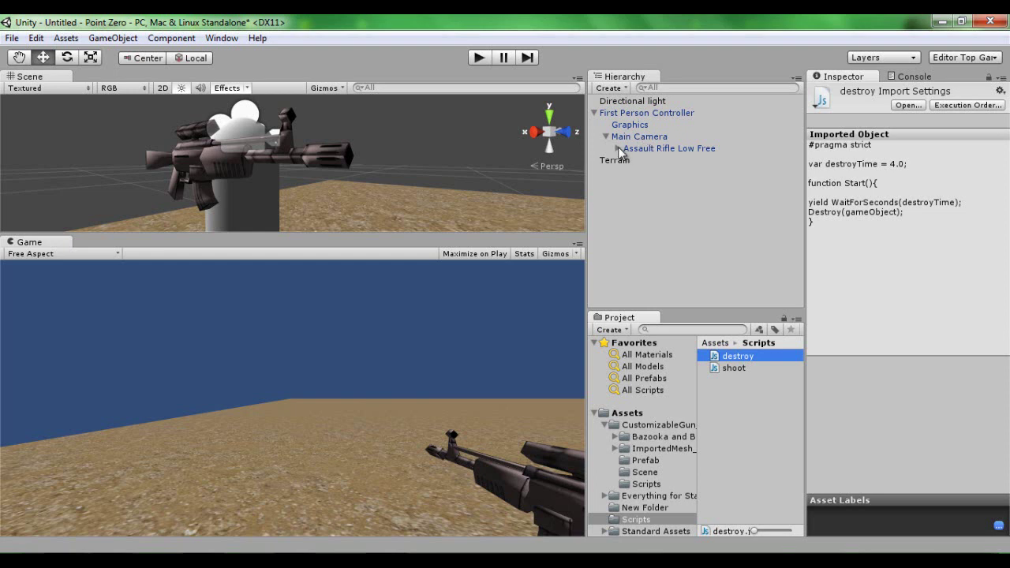
Step: Add the Destroy script as a component to the Bullet prefab in the CustomizableGun folder
left_click(655, 426)
left_click(729, 415)
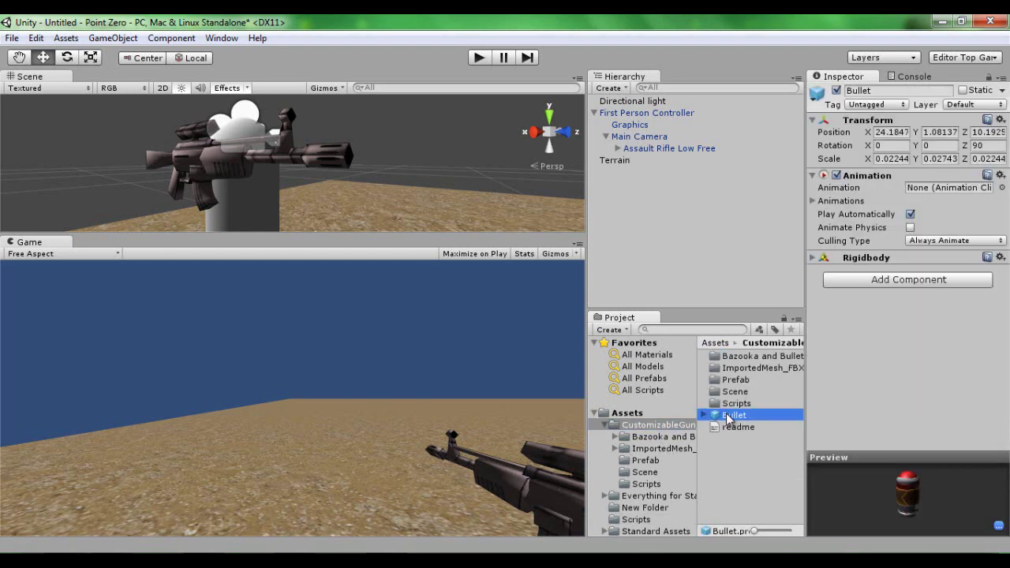
left_click(904, 280)
left_click(860, 461)
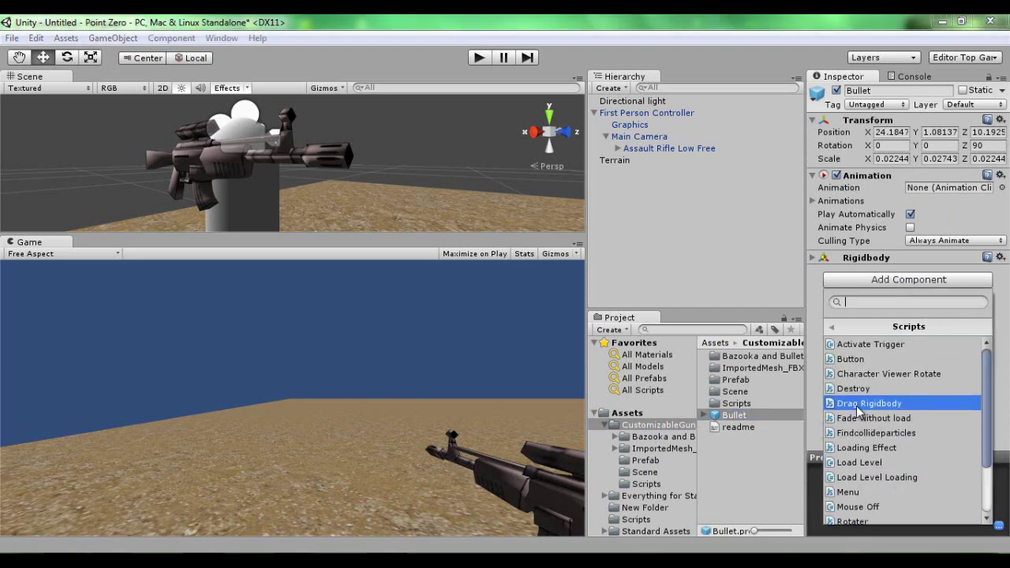
left_click(855, 389)
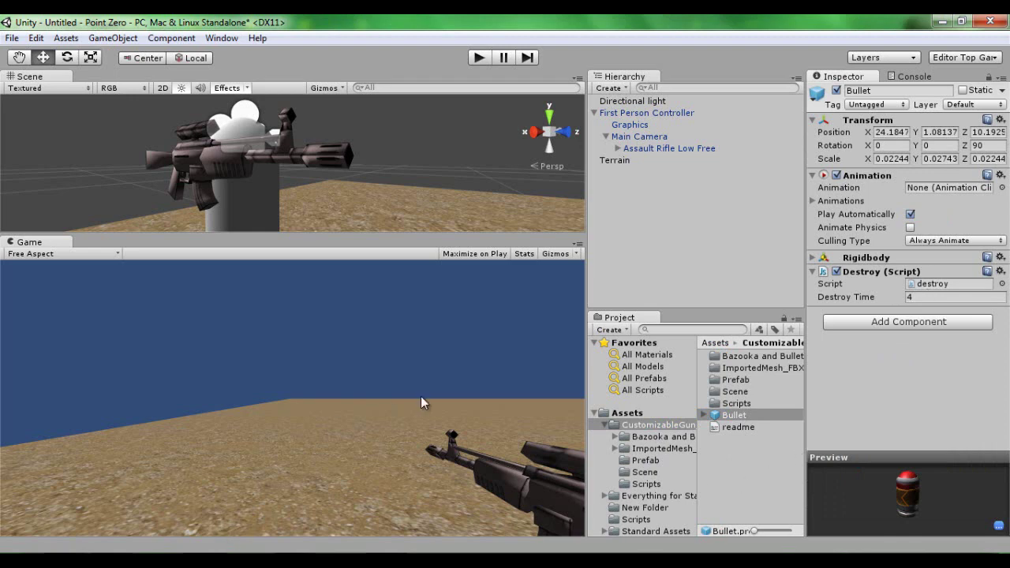
Step: Show the project's Scripts folder in Explorer, open destroy.js in Notepad++, copy its entire code and close Notepad++
right_click(636, 519)
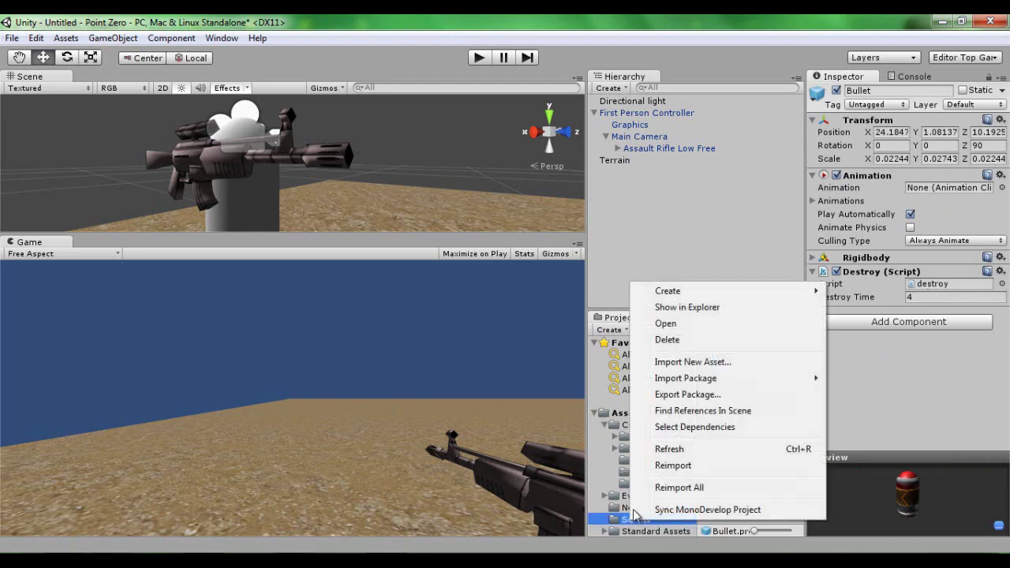
left_click(675, 309)
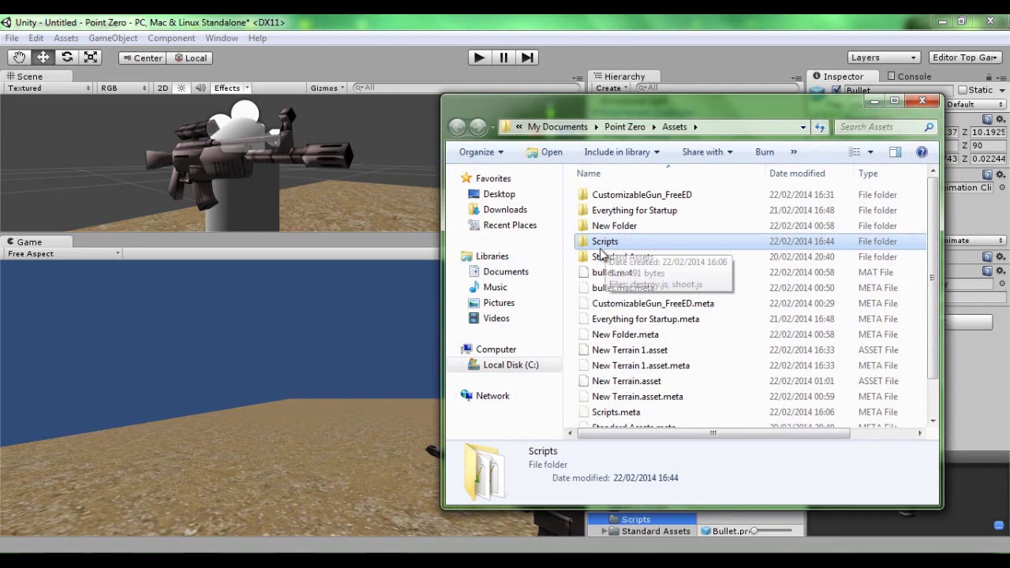
double_click(599, 244)
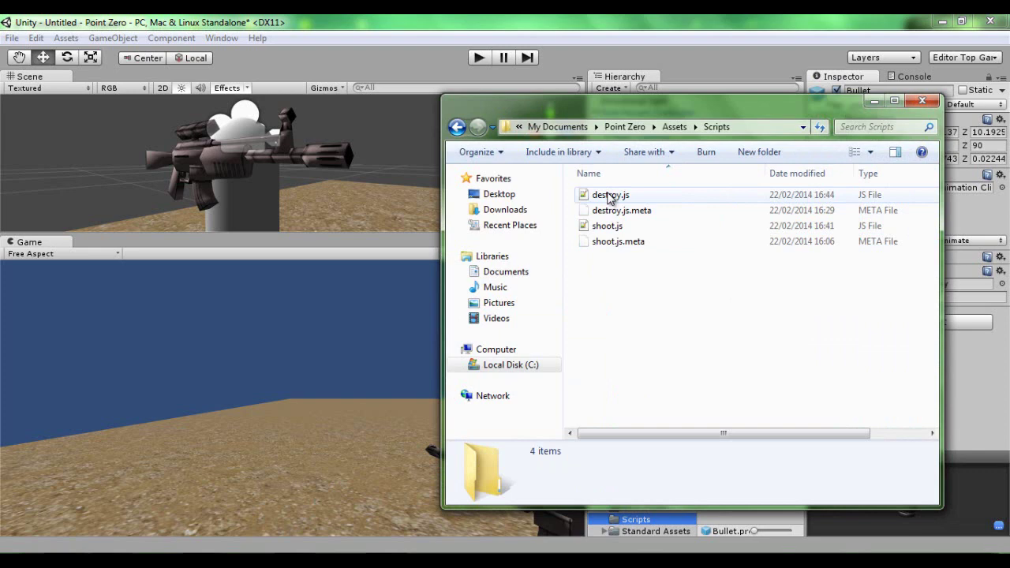
left_click(609, 197)
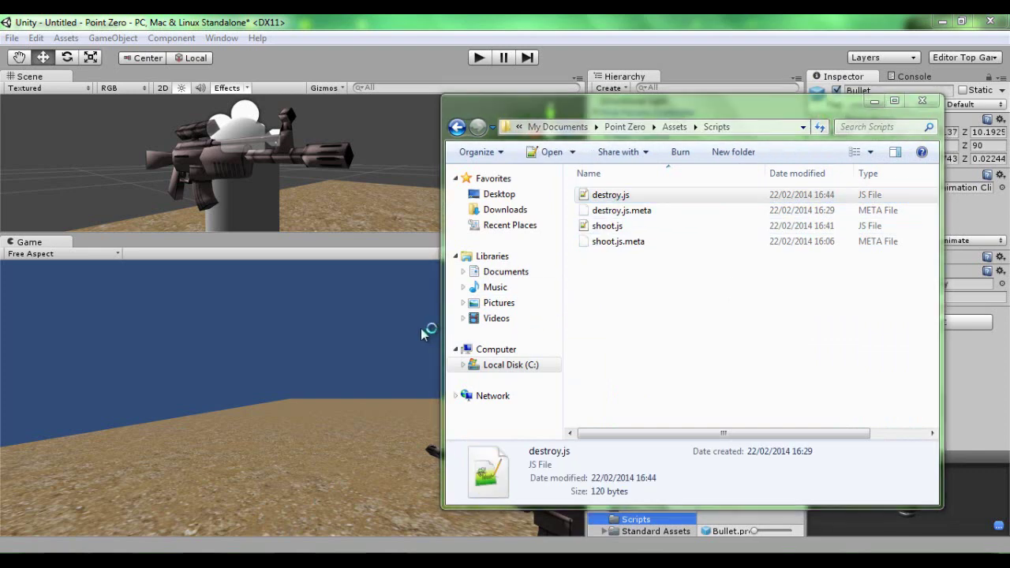
key("ctrl+a")
key("ctrl+c")
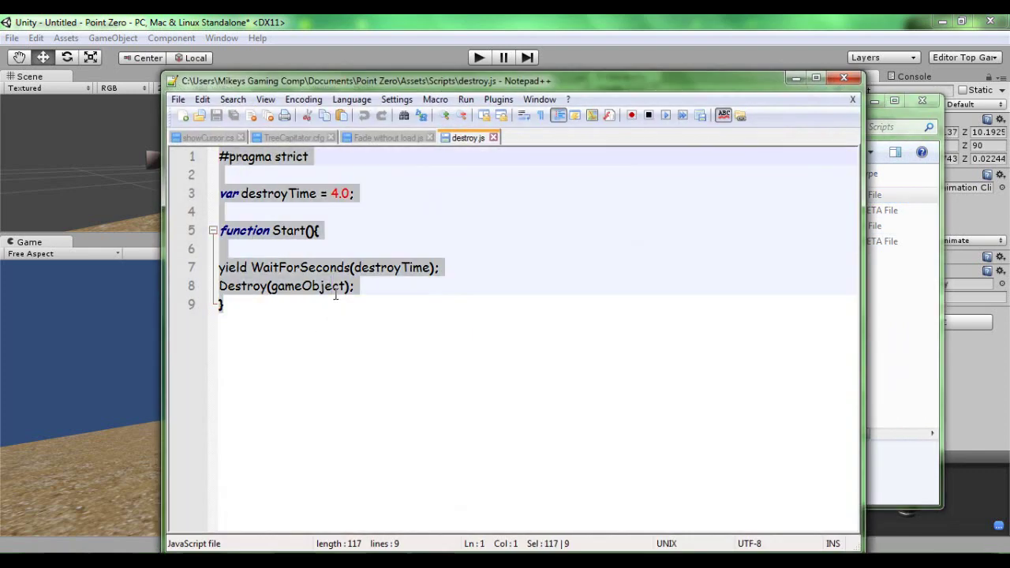
left_click(843, 77)
Step: Switch to Pastebin, publish the copied code as a paste titled destroy.js, select its URL, and return to Unity, closing the Explorer window
key("alt+Tab")
key("ctrl+v")
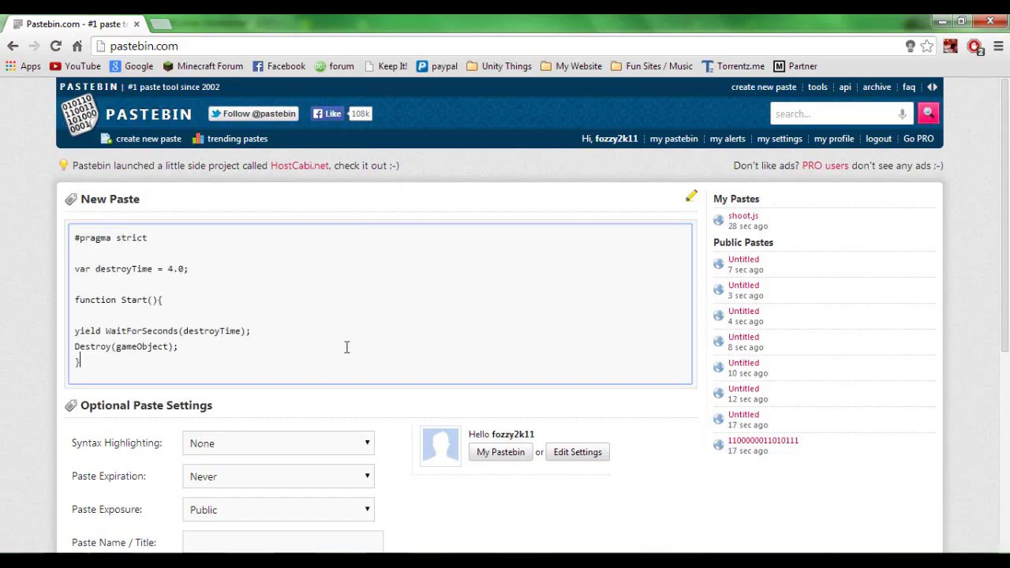
scroll(341, 376, "down", 1)
left_click(228, 466)
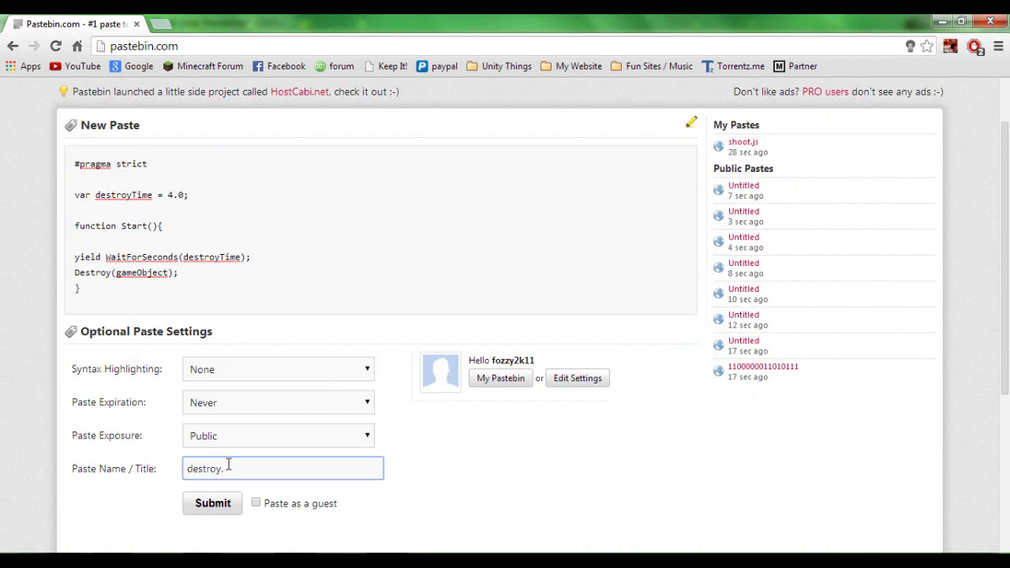
left_click(224, 508)
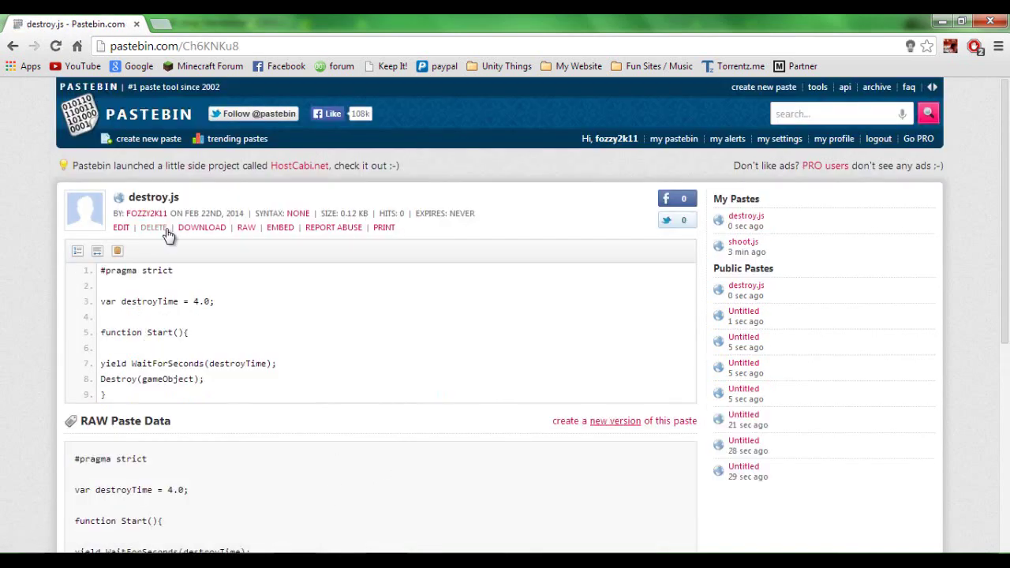
double_click(223, 46)
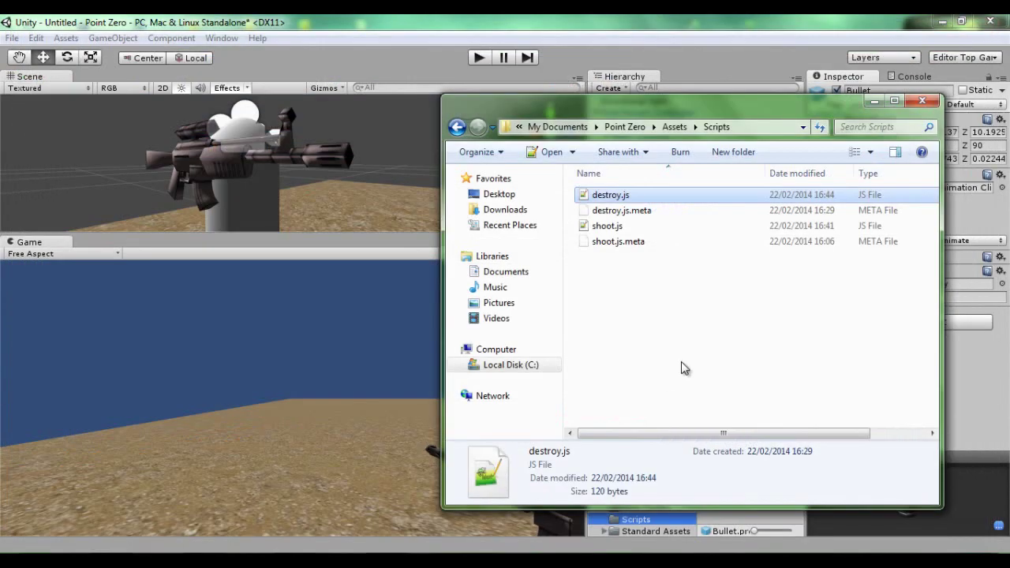
left_click(681, 361)
left_click(920, 101)
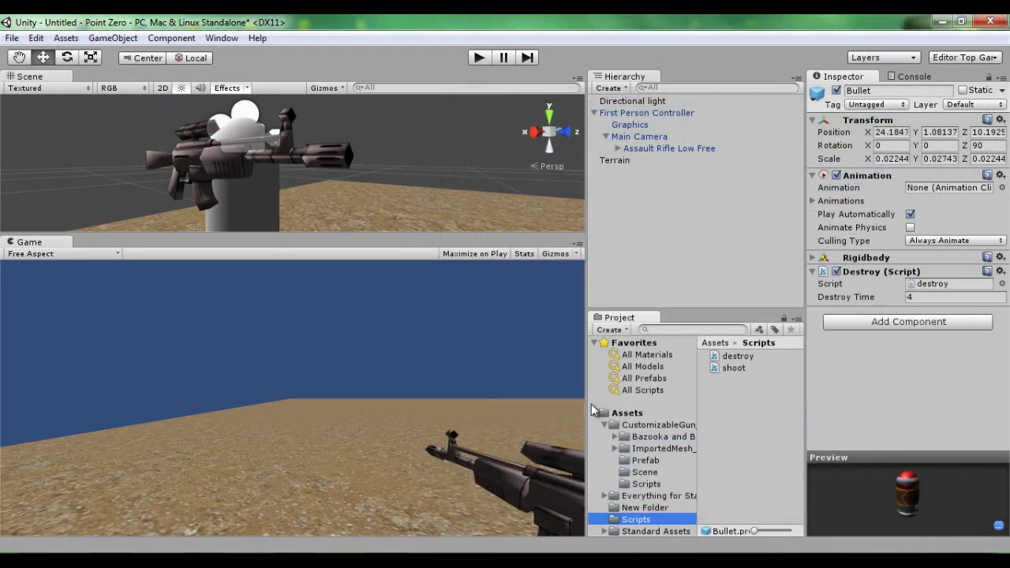
Step: Select the Bullet prefab in the CustomizableGun folder and set its Destroy Time to 4.3
left_click(656, 305)
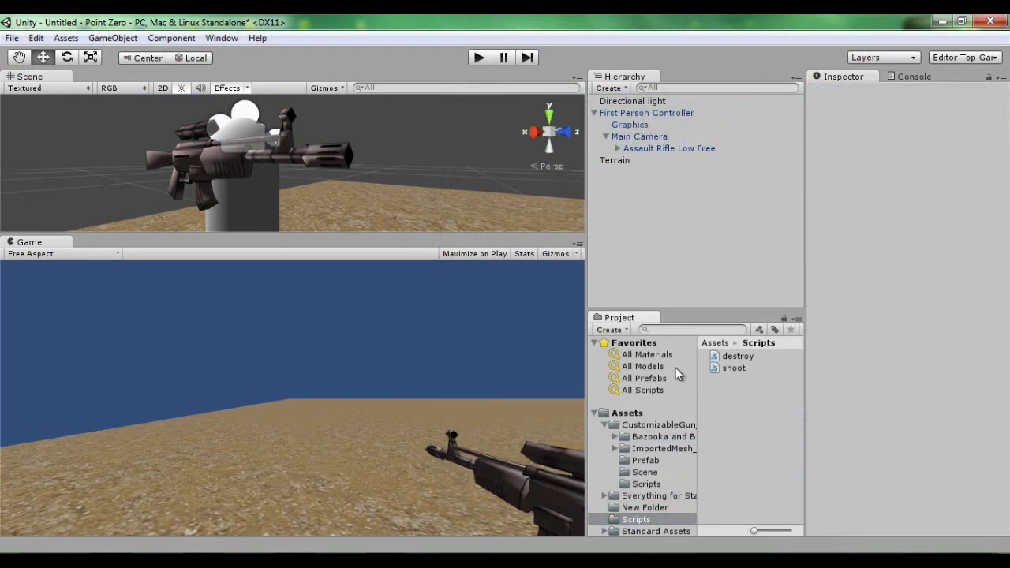
left_click(651, 426)
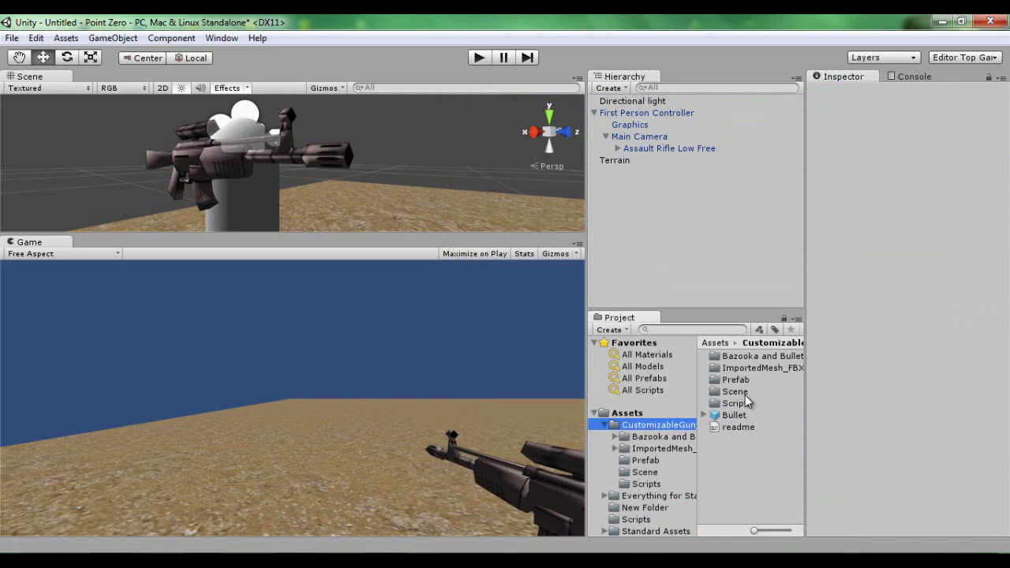
left_click(734, 415)
left_click(925, 297)
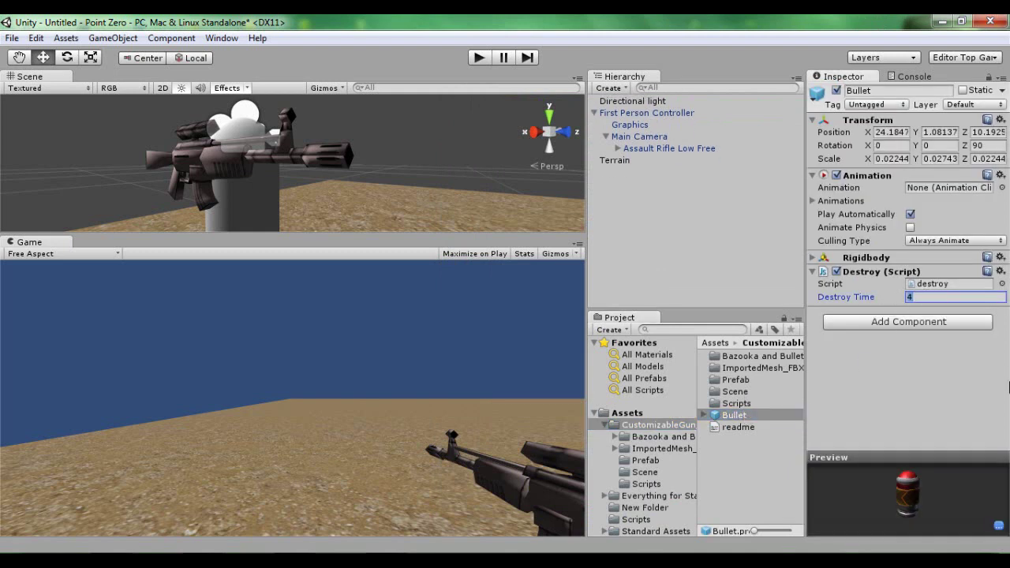
left_click_drag(851, 298, 863, 300)
left_click(924, 298)
left_click(951, 353)
Step: Play the scene, fire the rifle several times, watch the bullet clones in the Hierarchy and stop playing
left_click(481, 57)
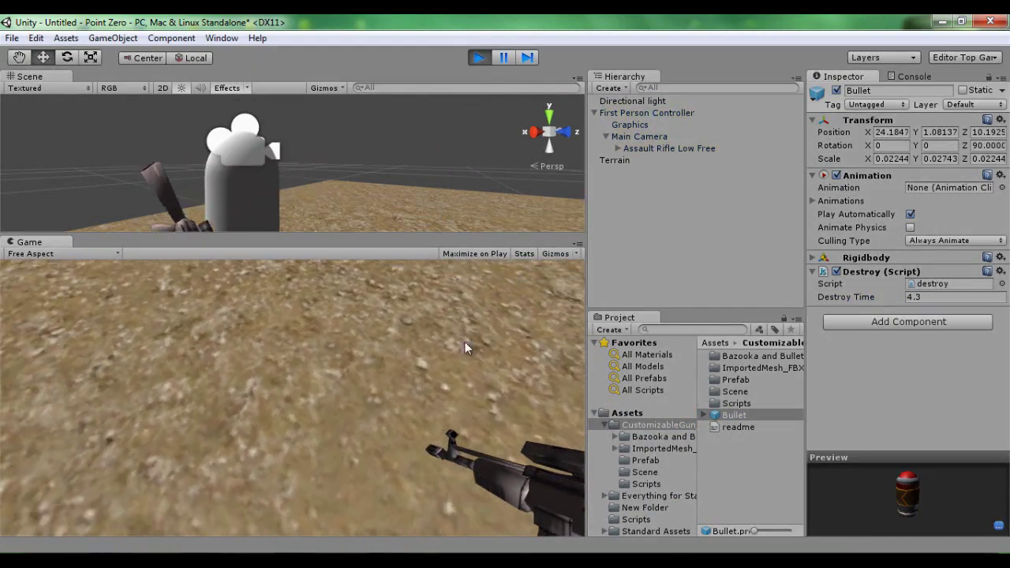
left_click(496, 439)
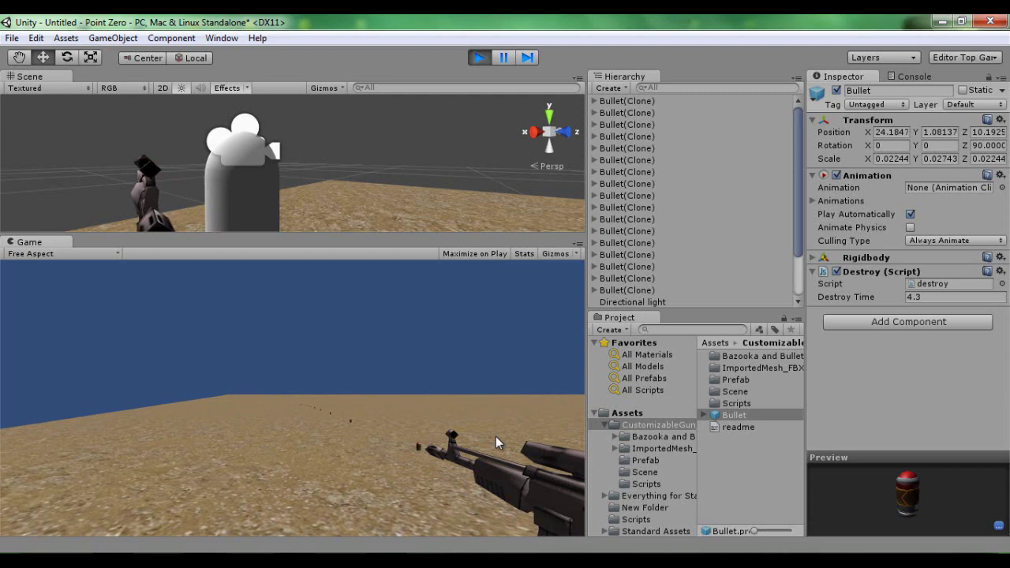
left_click(496, 438)
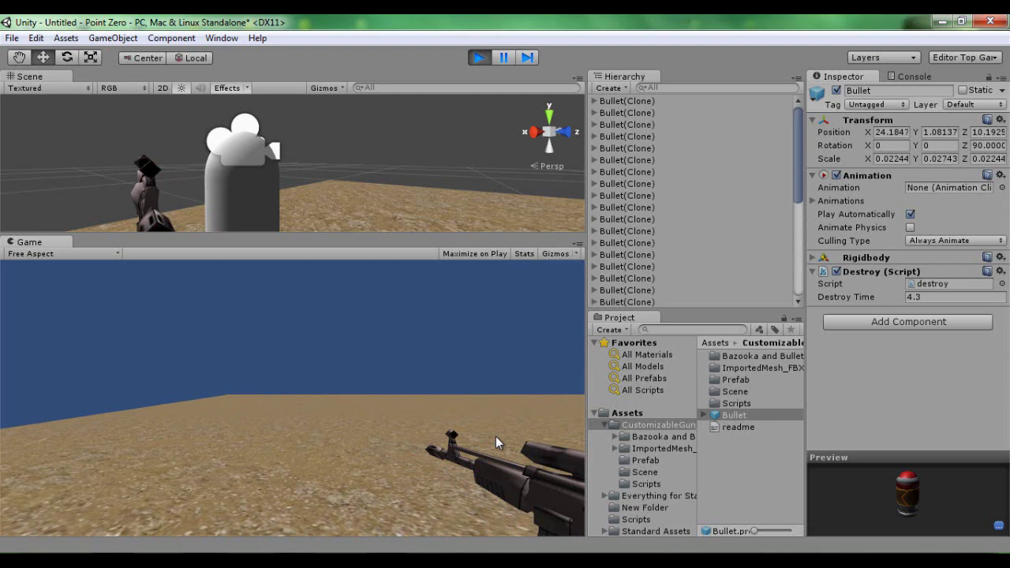
left_click(496, 436)
left_click(496, 436)
left_click(516, 430)
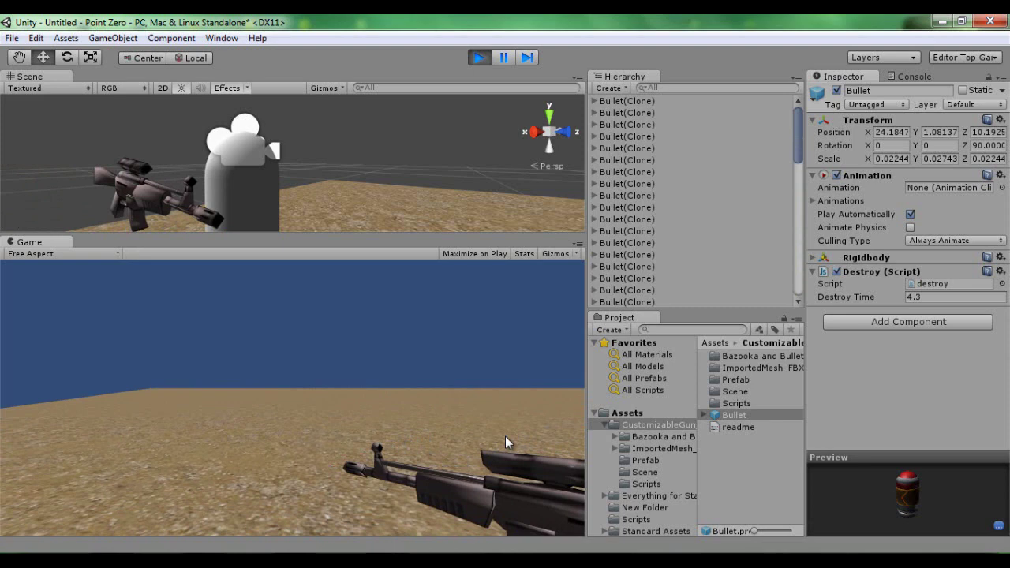
left_click(478, 58)
Step: Set the Bullet prefab's Destroy Time to 2 and test it by firing the rifle in a short play session
left_click(921, 297)
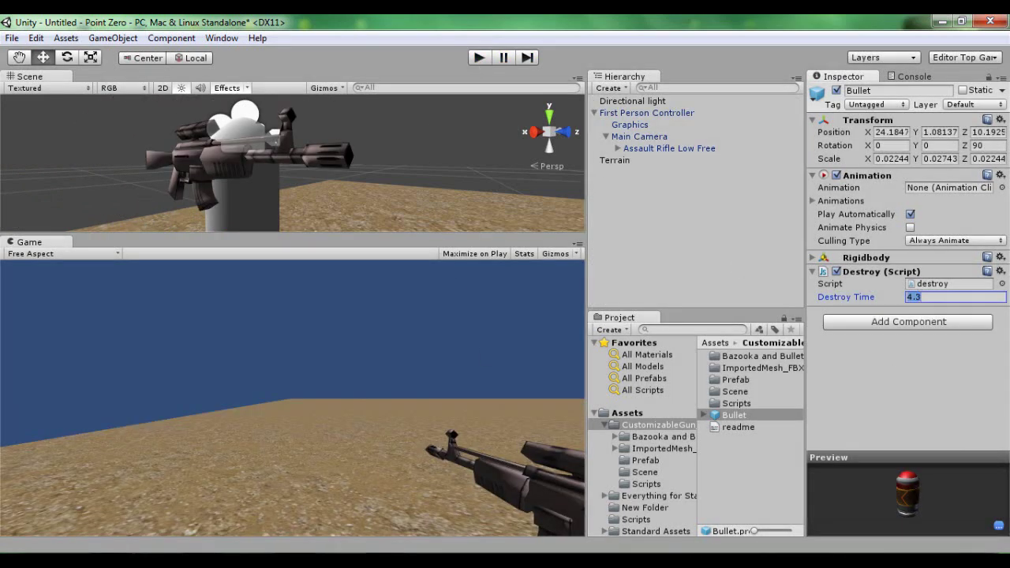
left_click(478, 57)
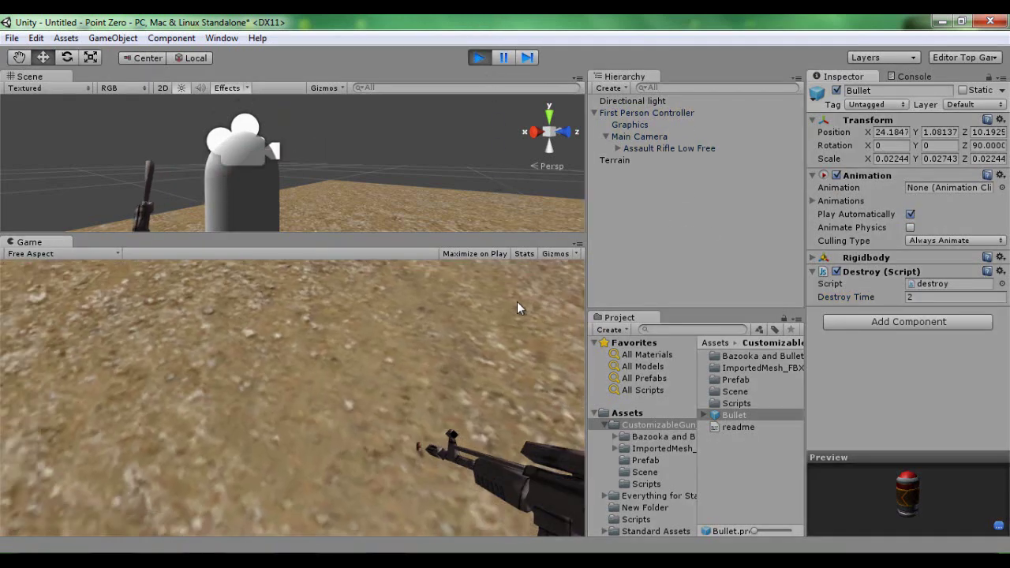
left_click(518, 307)
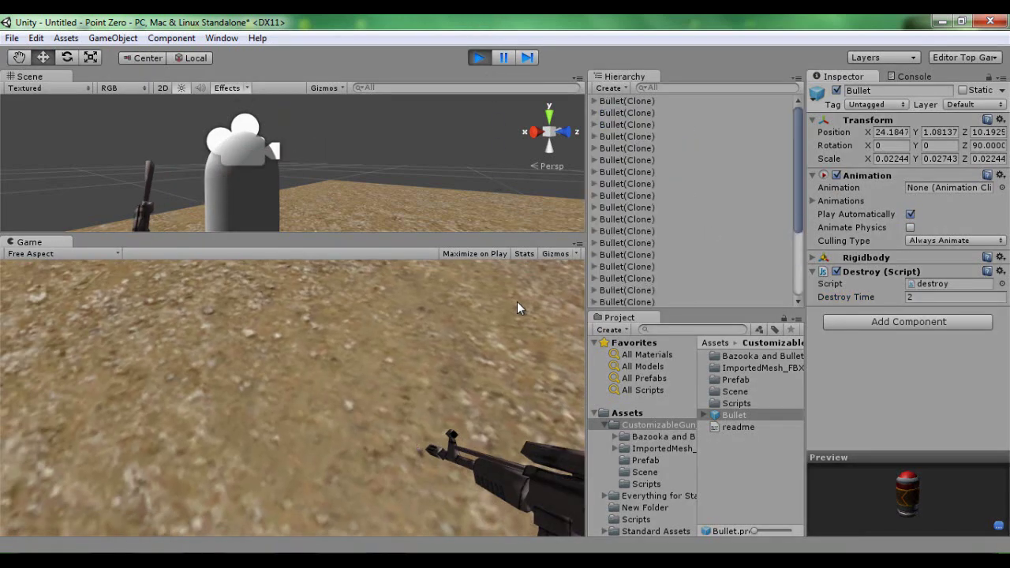
left_click(478, 57)
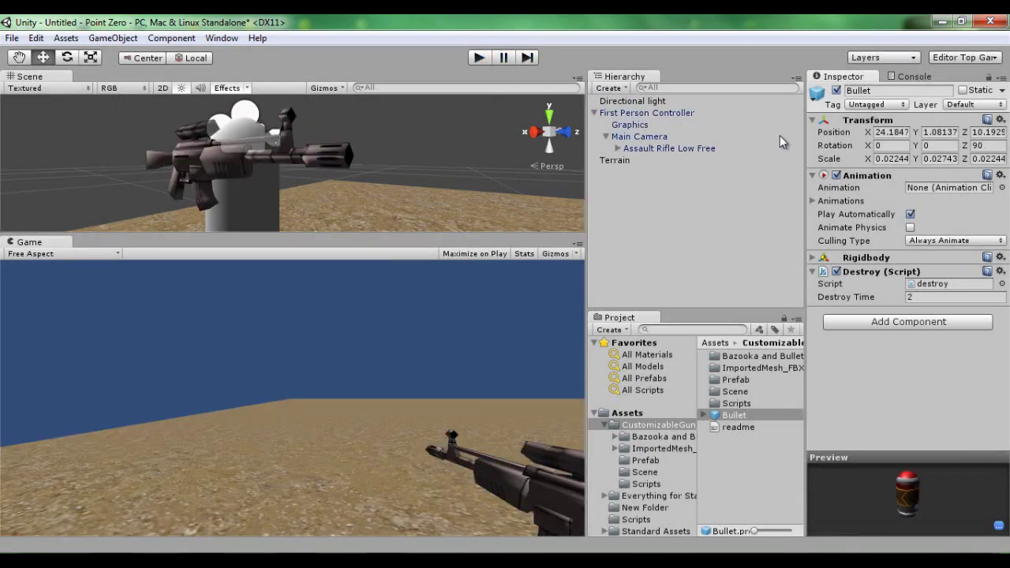
Step: Freeze the rotation of the Bullet prefab's Rigidbody on the X, Y and Z axes
left_click(664, 148)
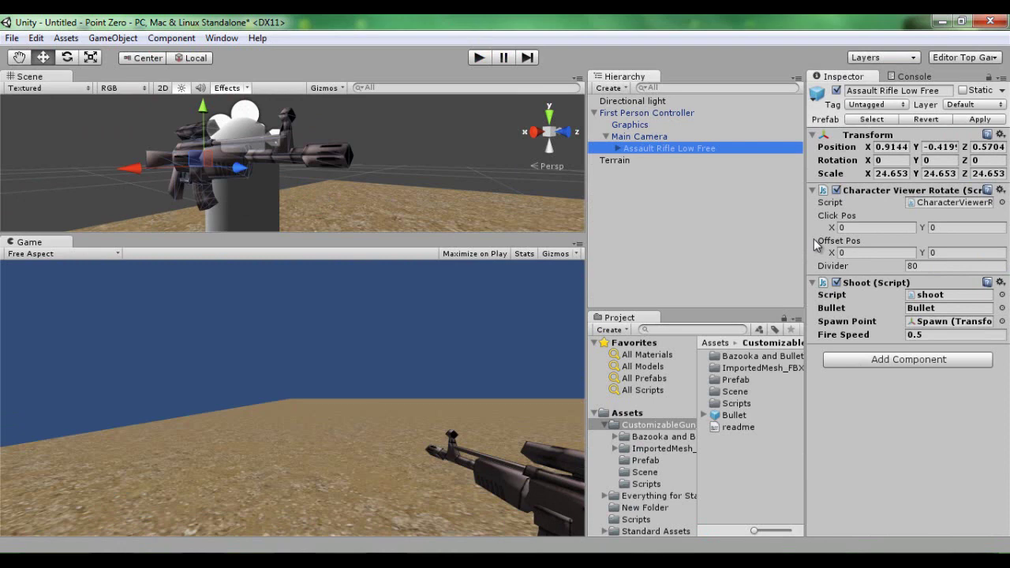
left_click(618, 148)
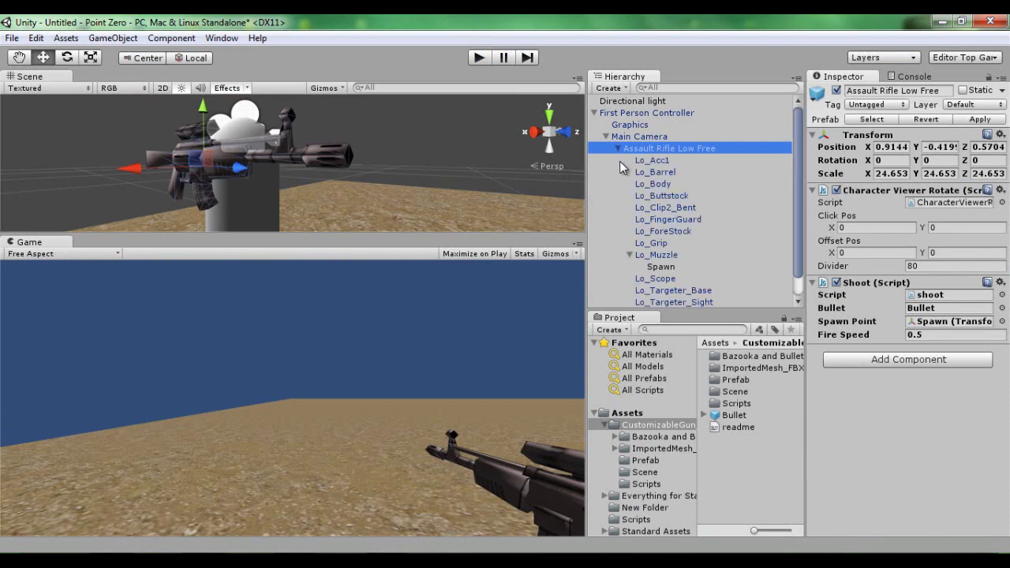
left_click(755, 416)
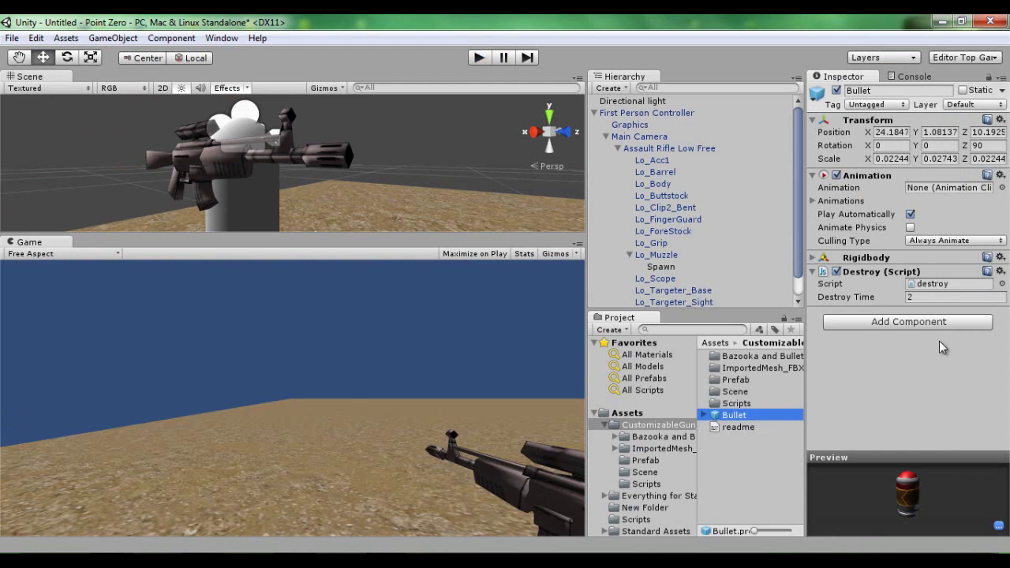
left_click(814, 258)
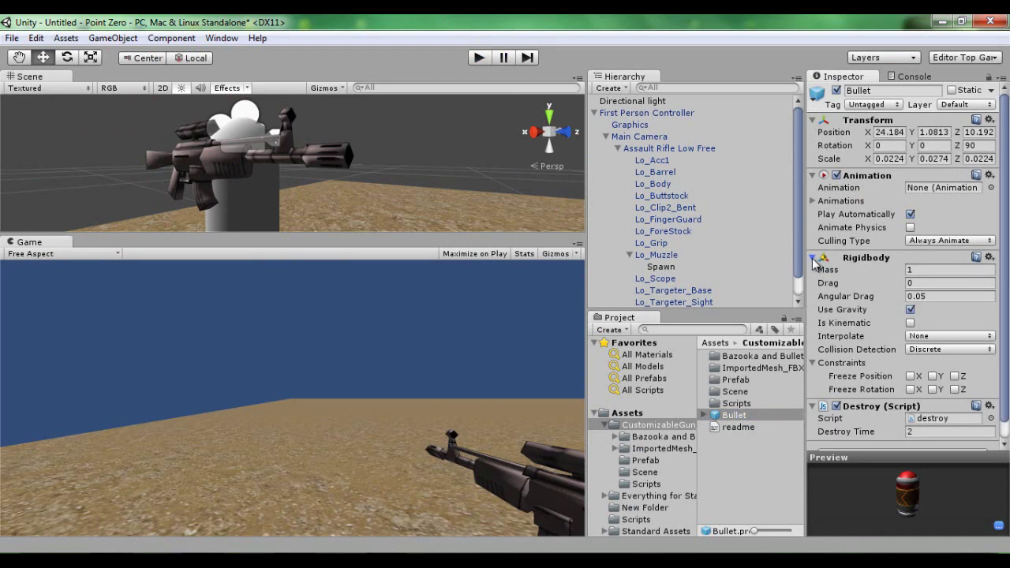
left_click(955, 389)
left_click(933, 390)
left_click(910, 390)
Step: Play the scene, check how the rotation-locked bullets fly while firing in different directions, and stop playing
left_click(480, 58)
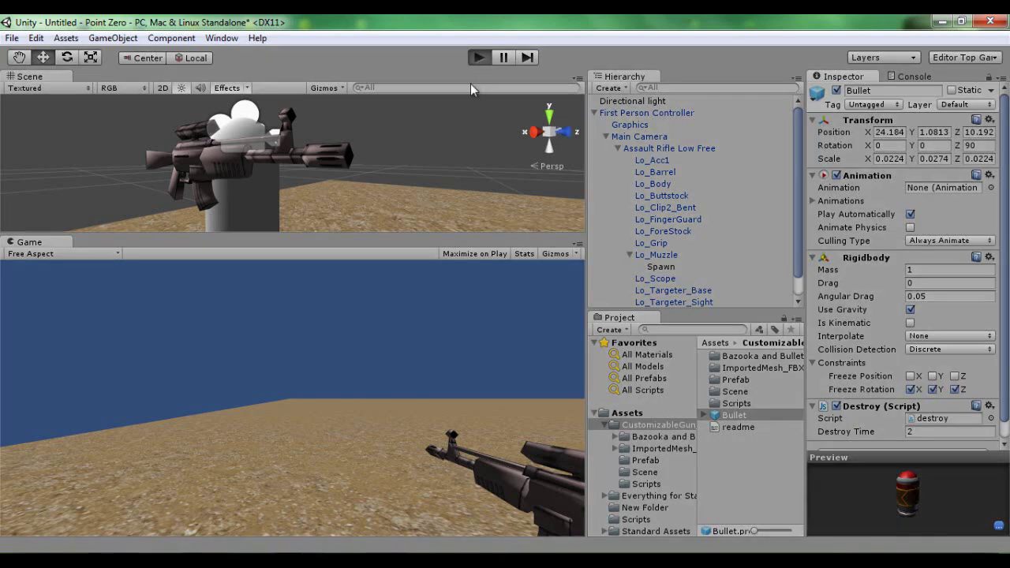
left_click(447, 278)
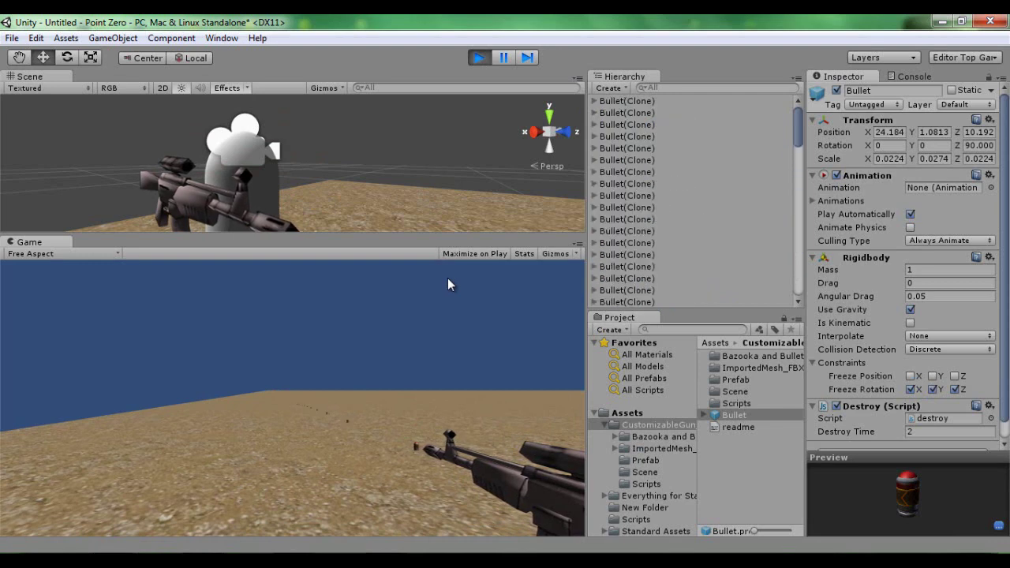
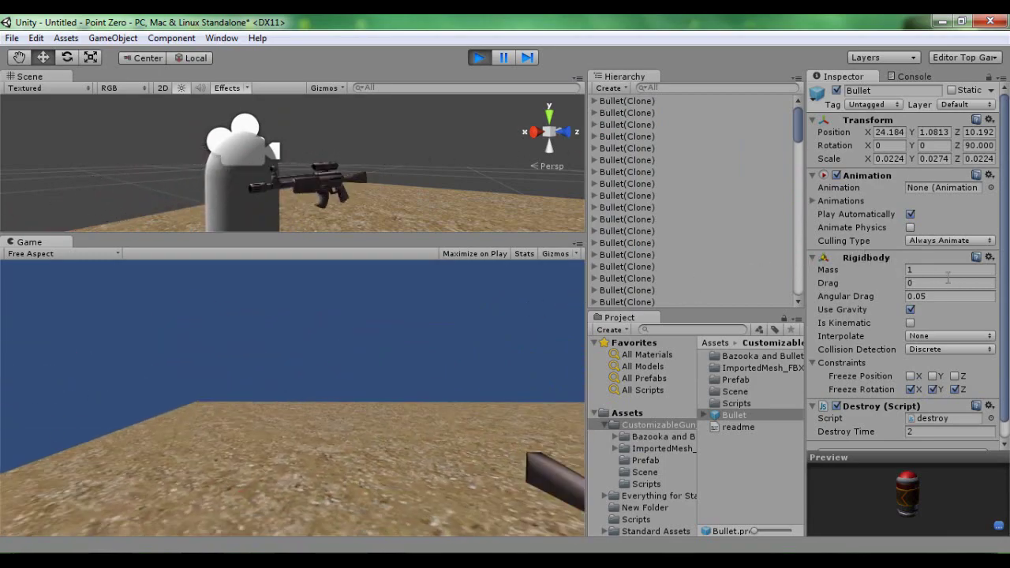
left_click(667, 342)
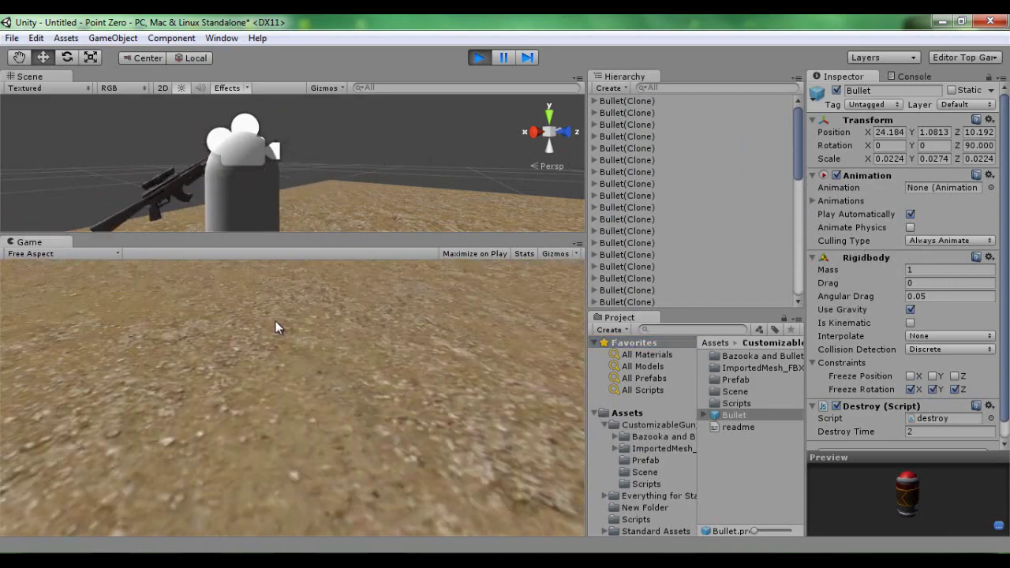
left_click(479, 57)
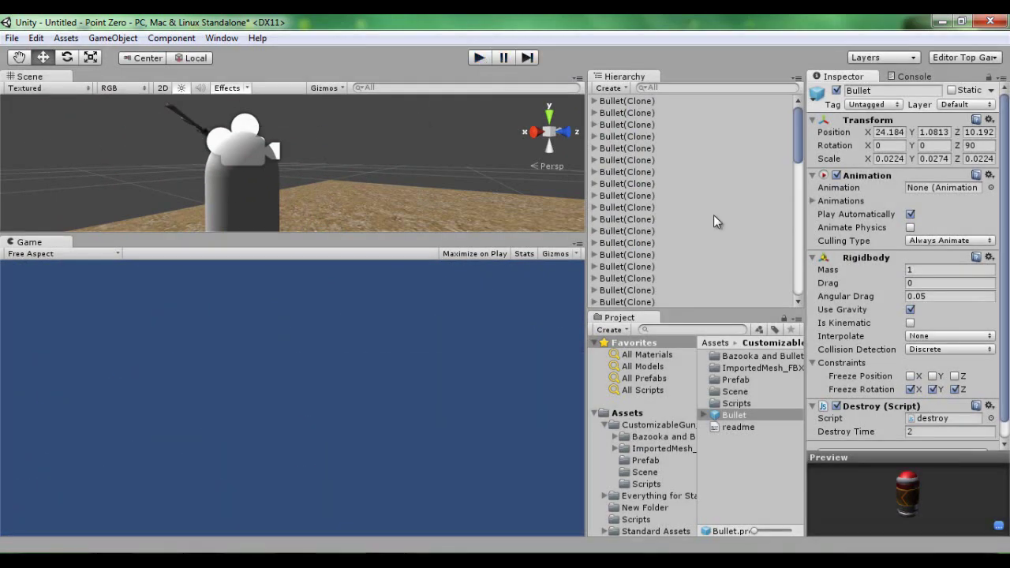
Step: Show the parts of the Assault Rifle Low Free in the Hierarchy, with Lo_Muzzle collapsed
left_click(617, 148)
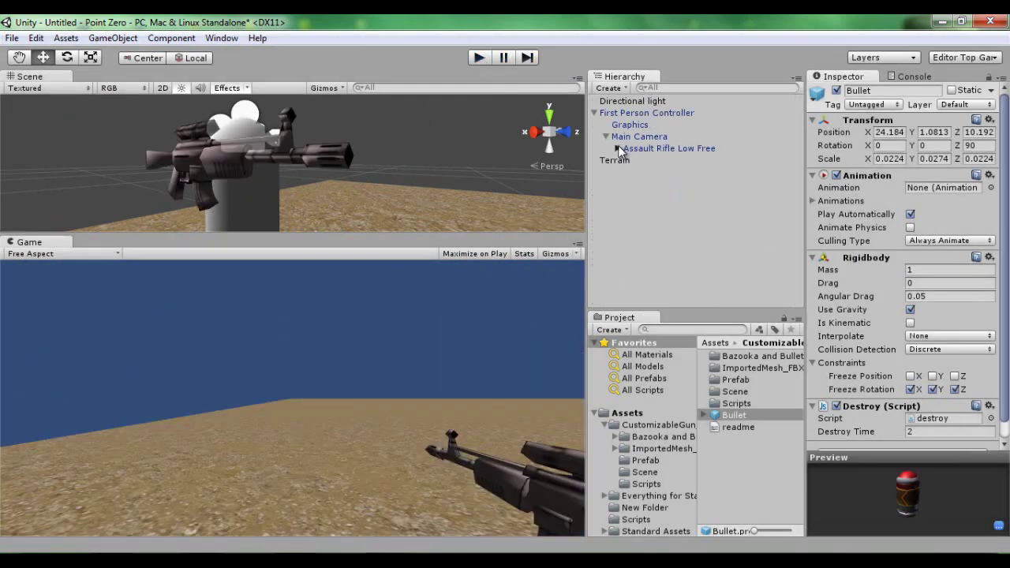
left_click(617, 149)
left_click(631, 255)
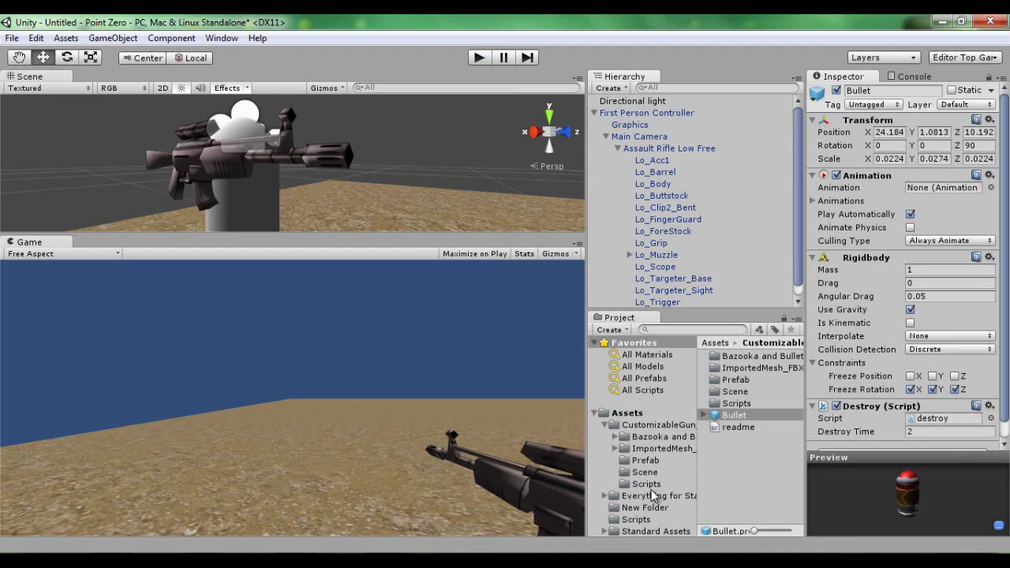
Step: Open the Wilderness scene from the Scenes# folder, saving the current untitled scene as Twsttt in Assets
left_click(604, 495)
scroll(641, 517, "down", 1)
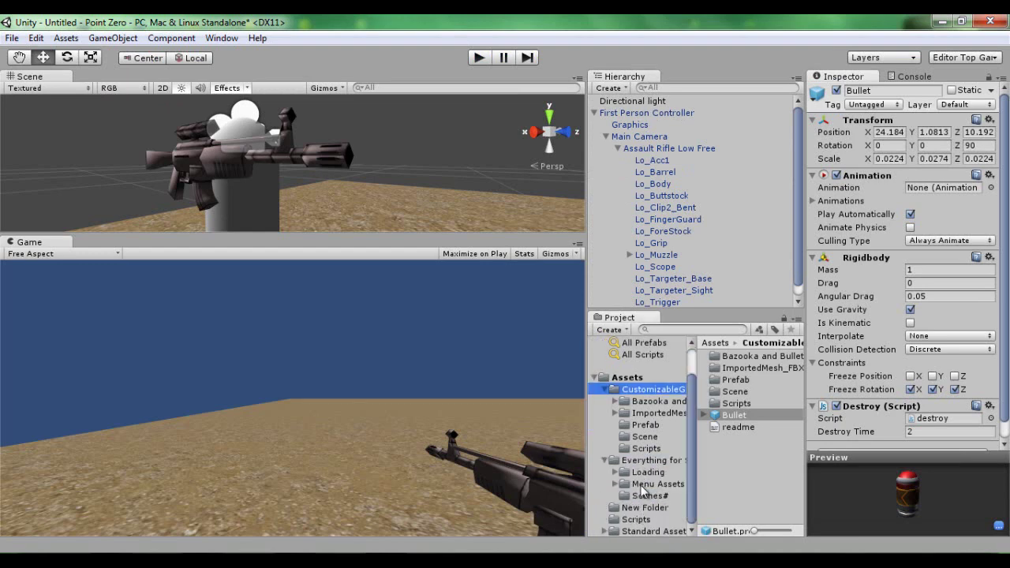
left_click(647, 497)
double_click(744, 393)
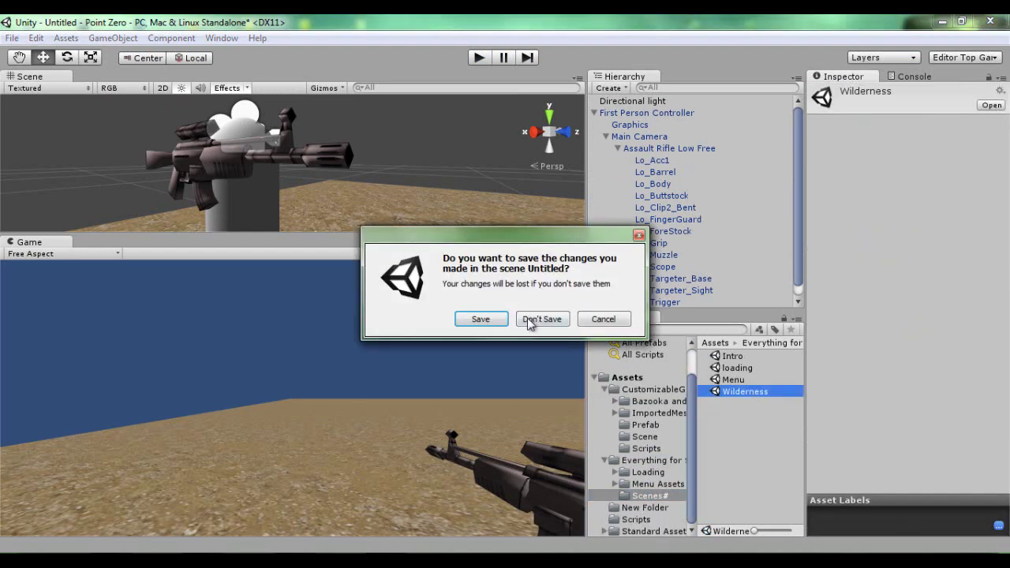
left_click(497, 318)
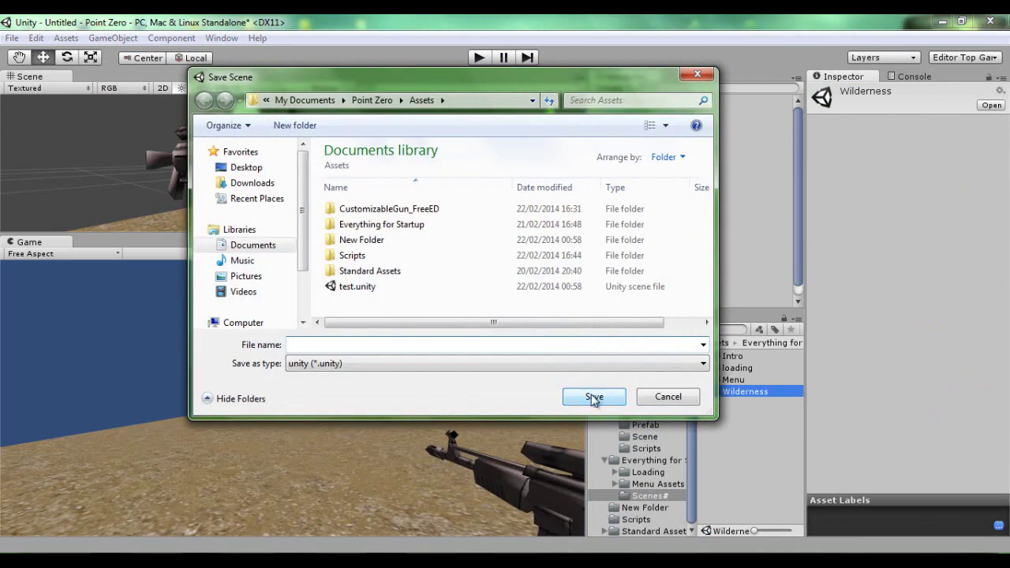
type("Twsttt")
left_click(618, 393)
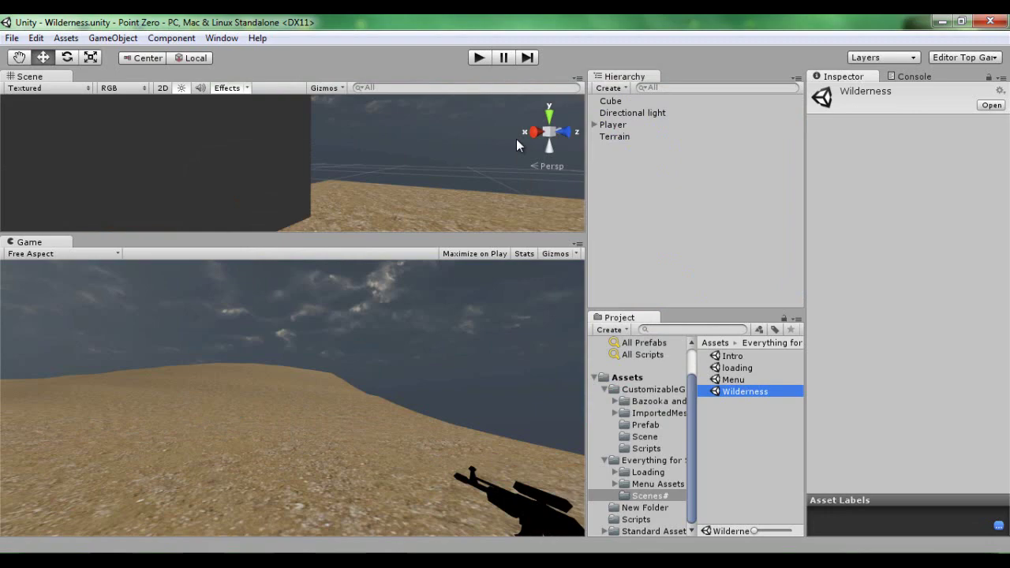
Step: Play the Wilderness scene, look around while firing the rifle, and stop playing
left_click(476, 58)
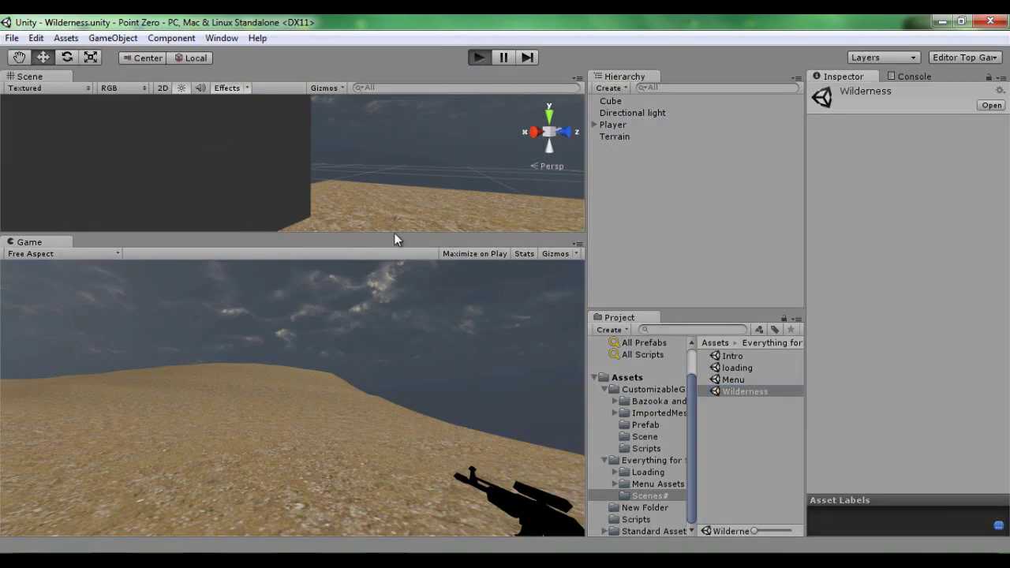
left_click(412, 319)
mouse_move(412, 318)
left_mouse_down()
mouse_move(267, 335)
mouse_move(394, 316)
mouse_move(450, 339)
left_mouse_up()
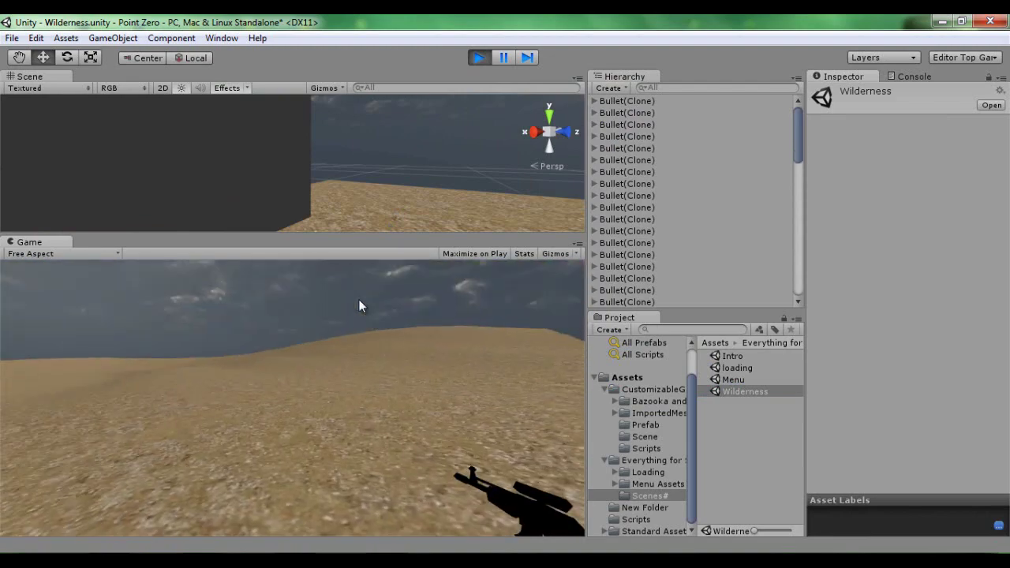
left_click(478, 58)
Step: Reopen the Twsttt scene from the Assets folder and run it briefly
left_click(636, 390)
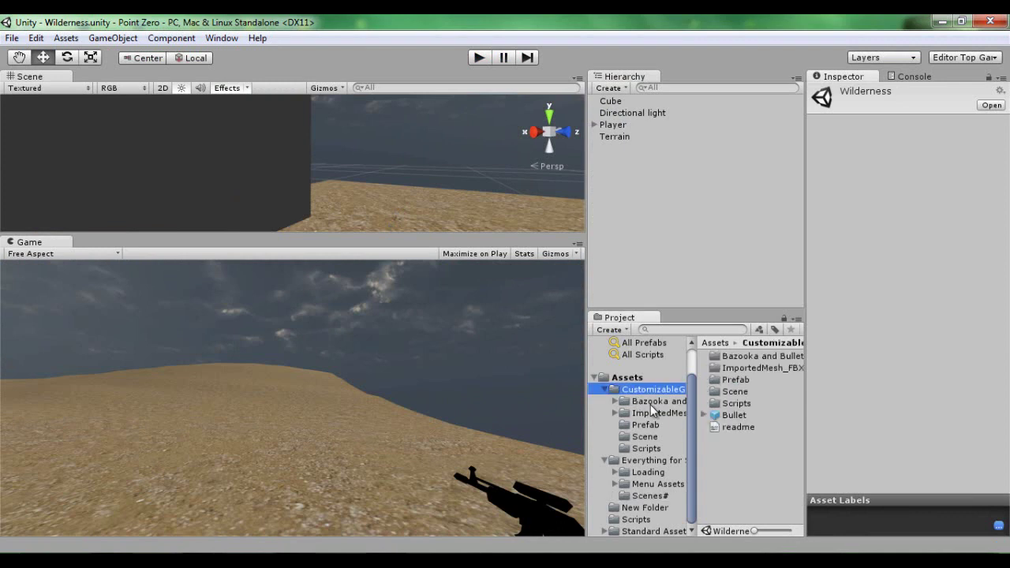
left_click(631, 379)
double_click(737, 463)
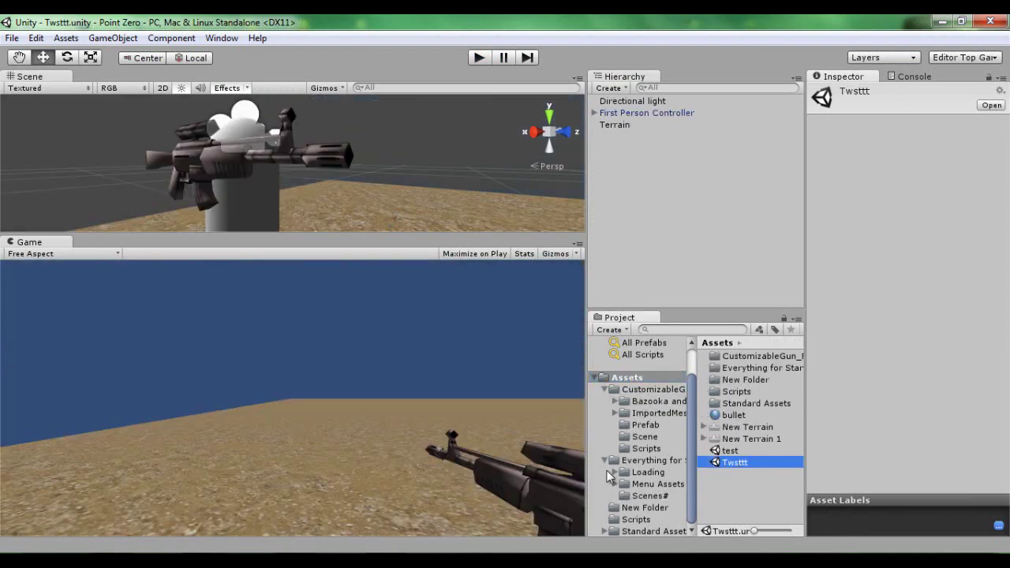
left_click(477, 58)
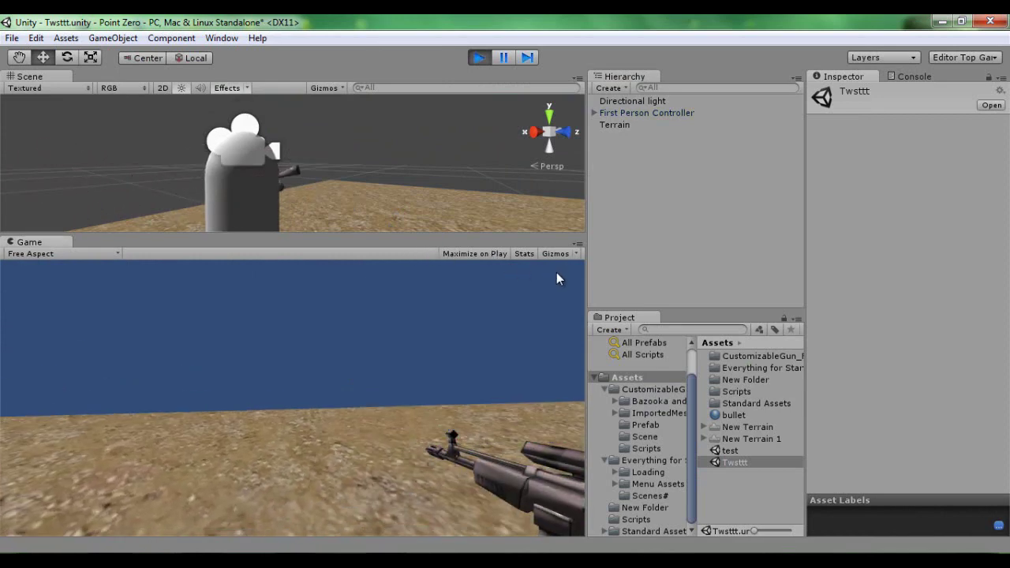
left_click(478, 58)
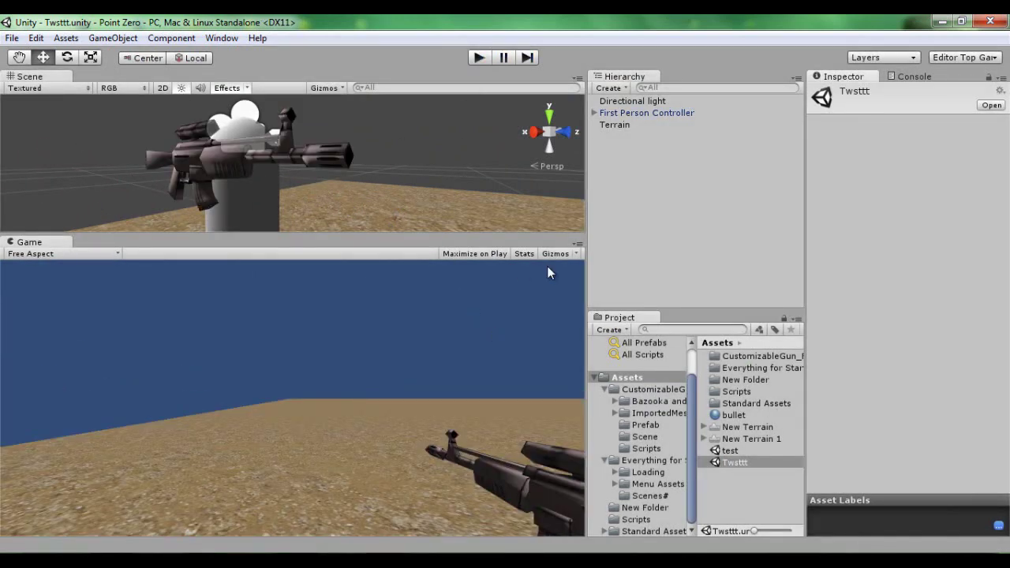
left_click(477, 59)
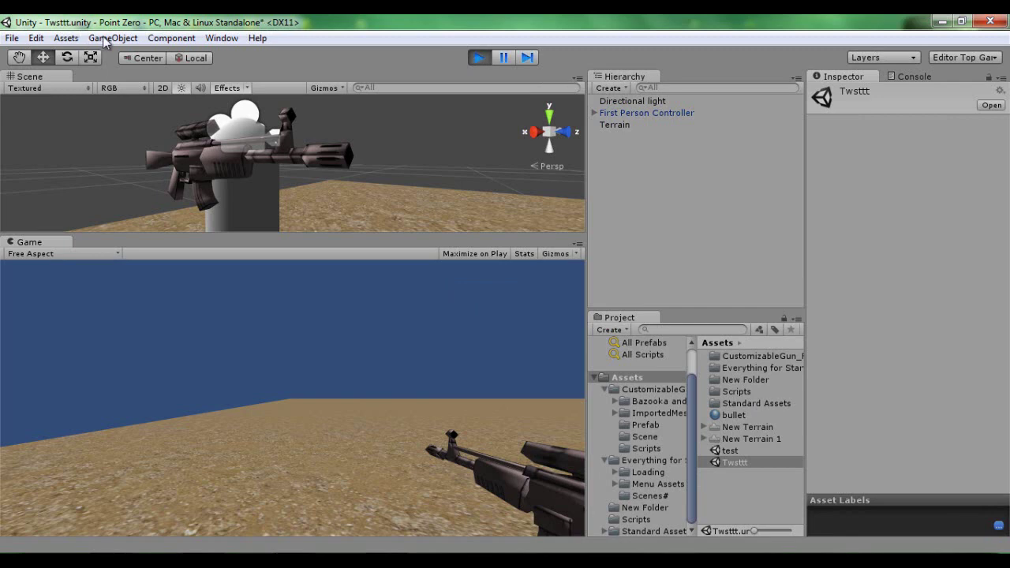
left_click(107, 39)
mouse_move(257, 38)
left_click(478, 59)
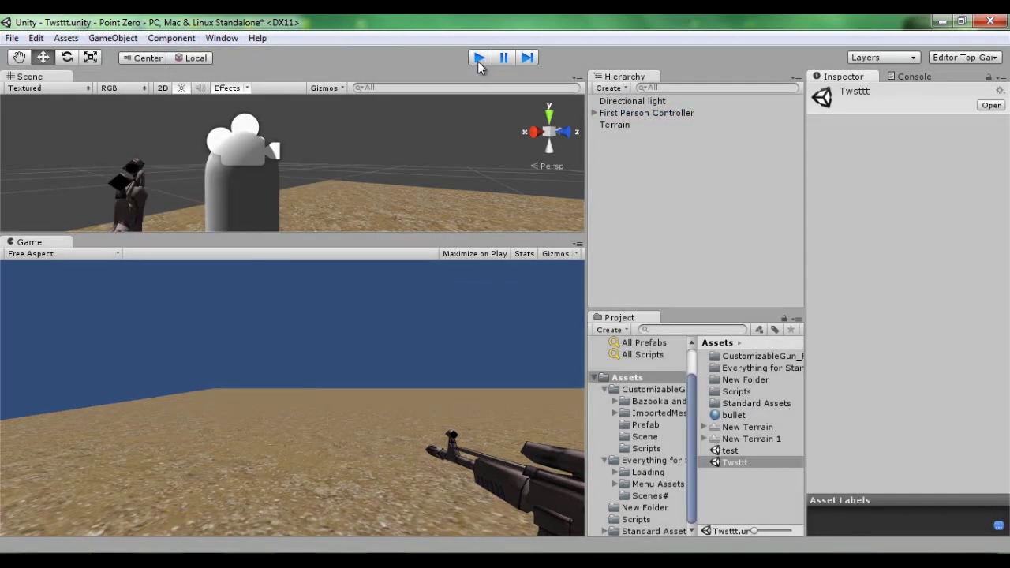
Step: Create a cube and move it along Z to about 9.52, away from the First Person Controller
left_click(112, 38)
mouse_move(197, 71)
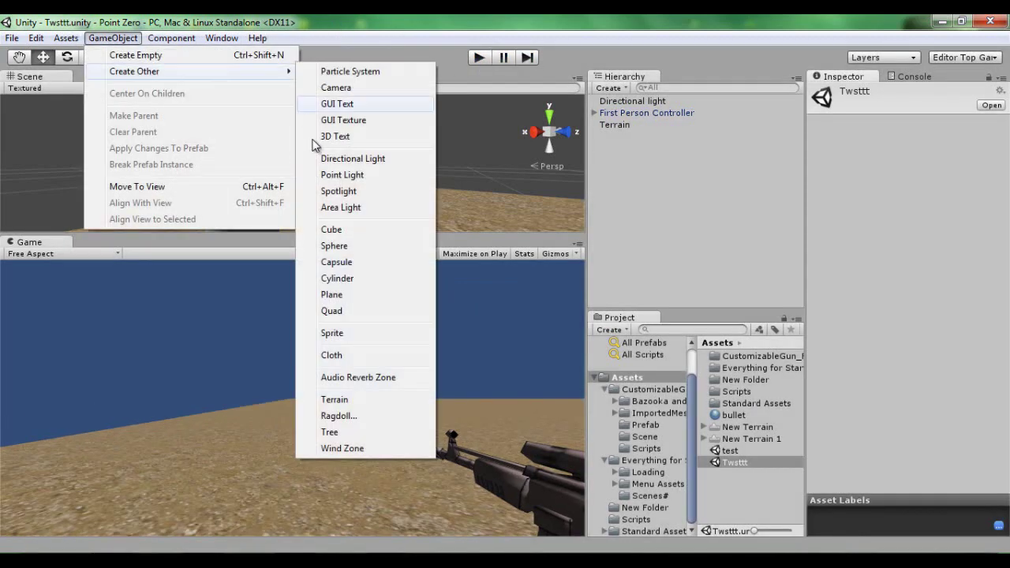
left_click(331, 229)
left_click_drag(300, 177, 316, 174, "alt")
right_click_drag(315, 174, 333, 204)
key("s")
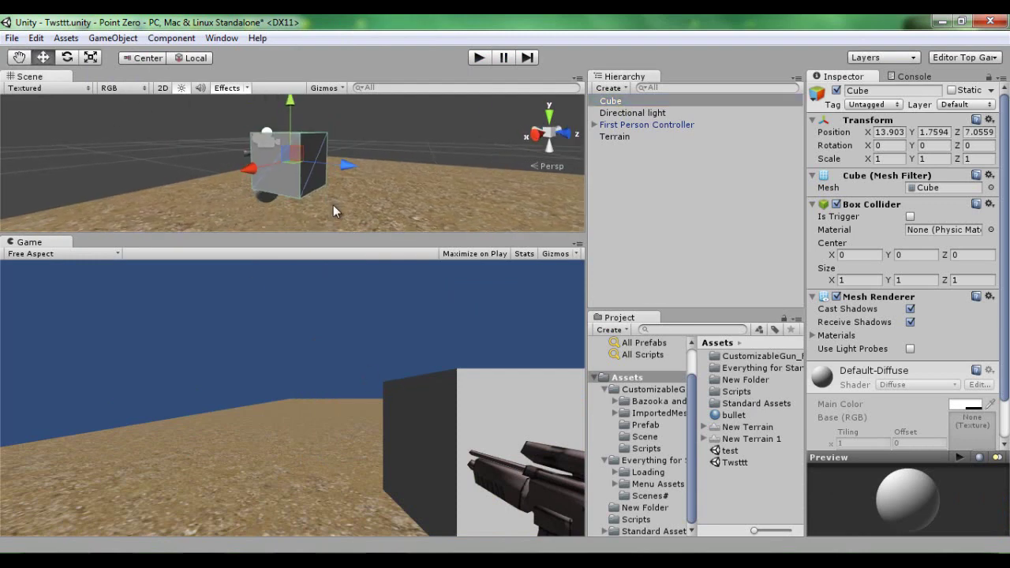
left_click_drag(347, 167, 541, 183)
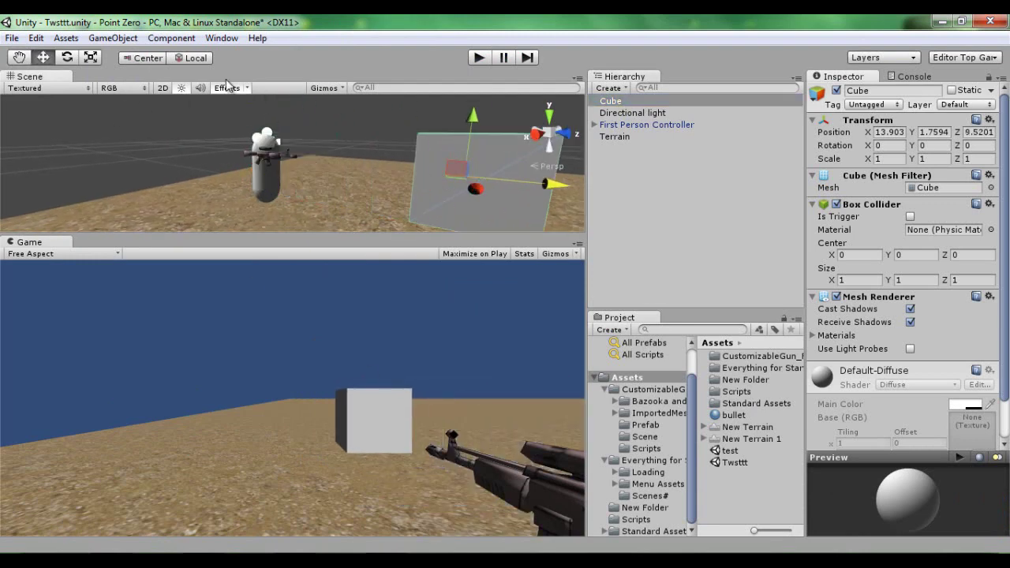
Step: Scale the cube into a wall, about 11.4 on X and 4.14 on Y
left_click(90, 58)
left_click_drag(474, 191, 470, 357)
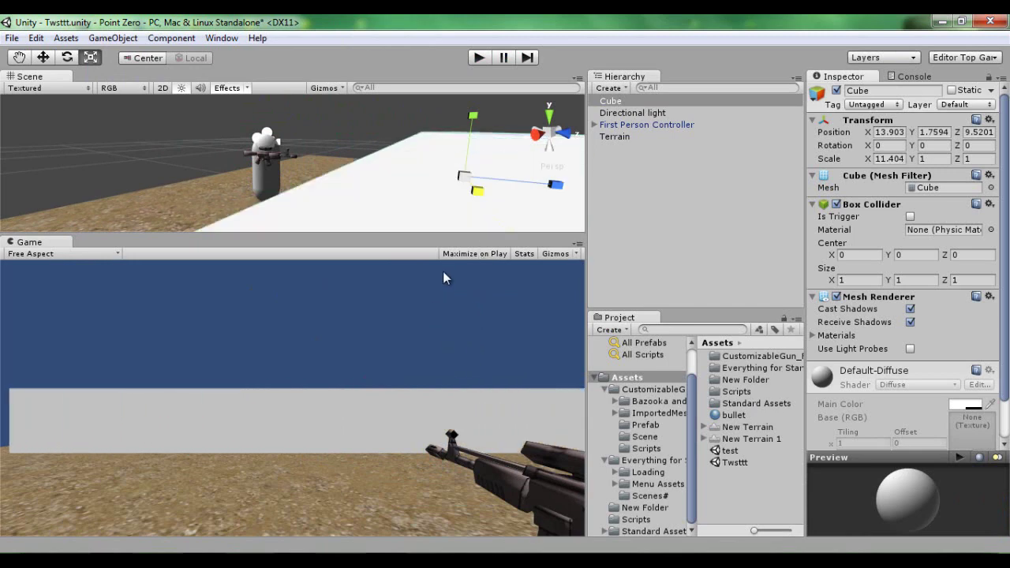
left_click_drag(473, 143, 470, 77)
Step: Move the wall cube to about X 12.89 and Z 12.93, and apply the bullet material to it
left_click(43, 57)
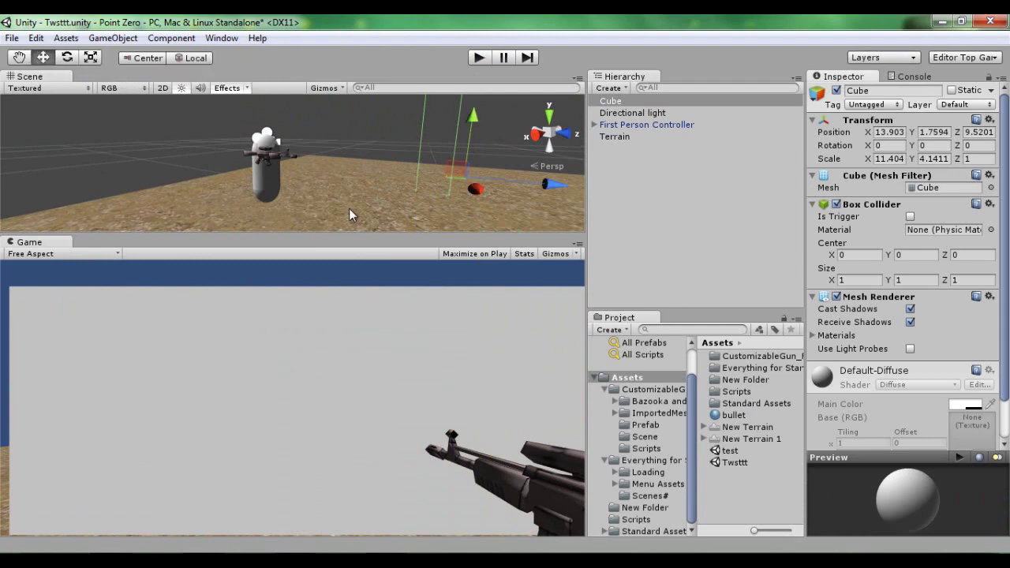
key("f")
left_click_drag(387, 172, 418, 184)
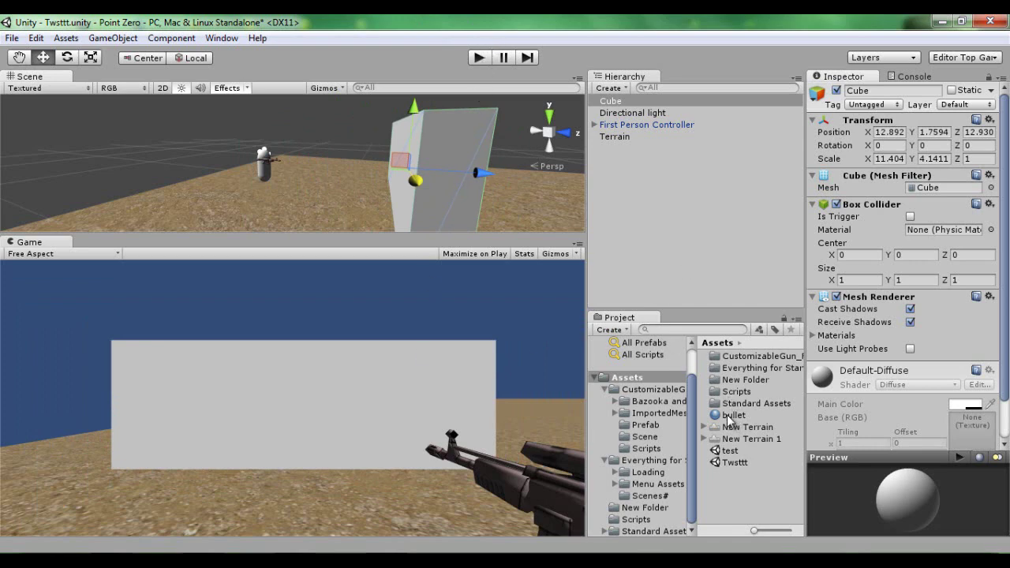
left_click_drag(732, 415, 440, 183)
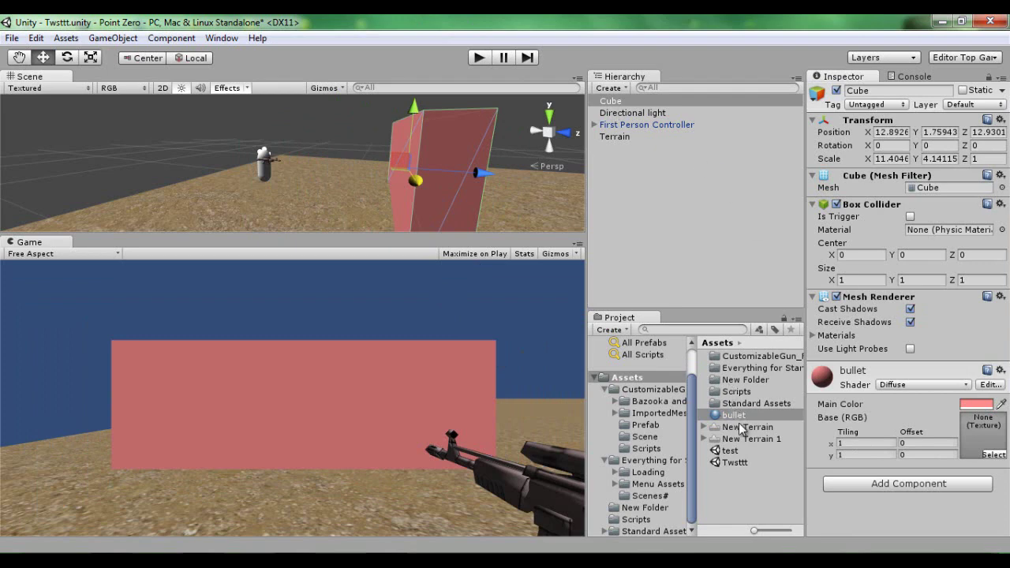
Step: Play the scene, fire the rifle at the wall to check bullet collisions while moving and looking around, and stop playing
left_click(479, 58)
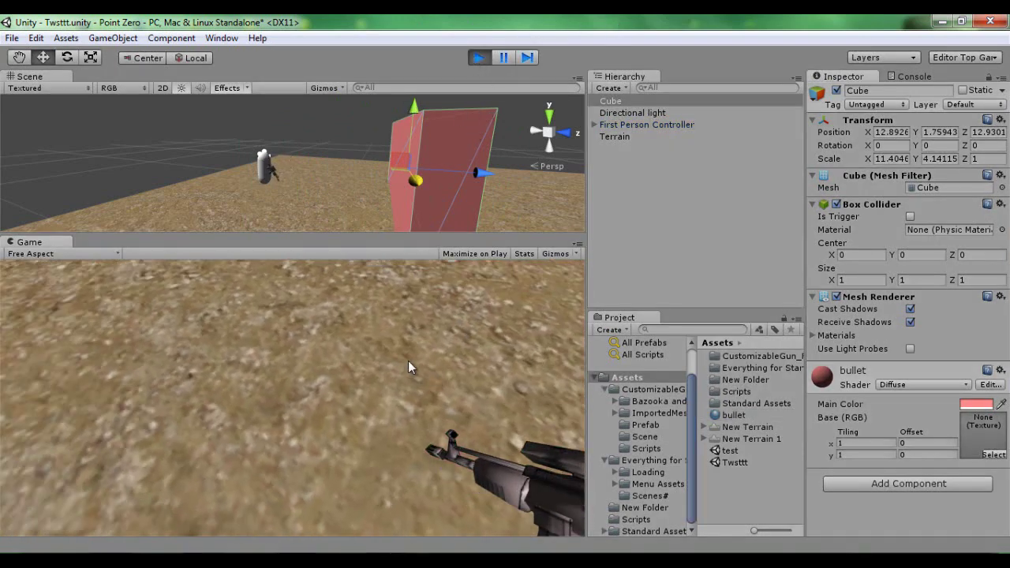
mouse_move(407, 389)
left_mouse_down()
mouse_move(445, 329)
mouse_move(429, 334)
mouse_move(481, 333)
mouse_move(413, 341)
mouse_move(491, 327)
left_mouse_up()
key("w")
key("2")
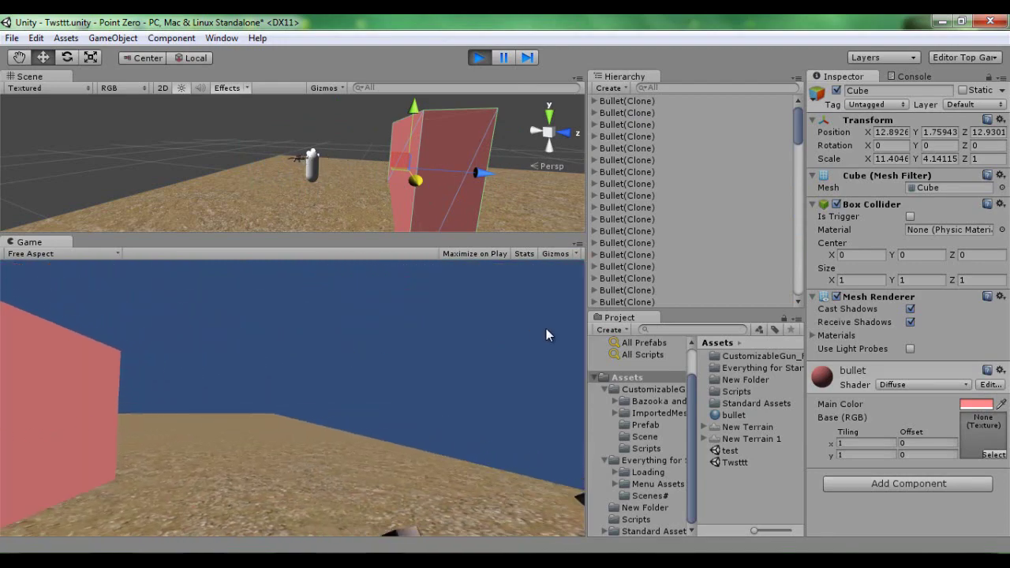
key("1")
key("2")
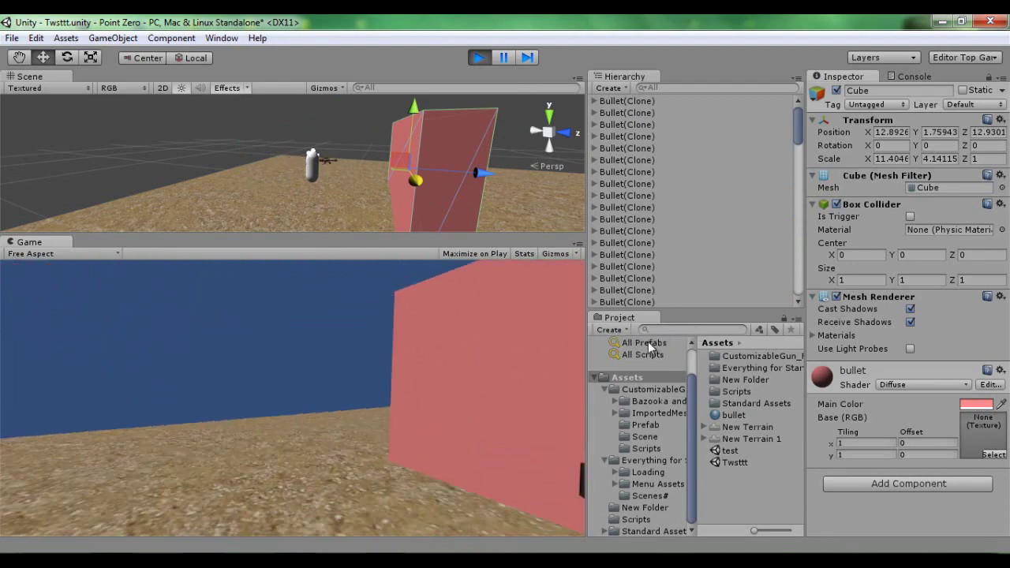
key("1")
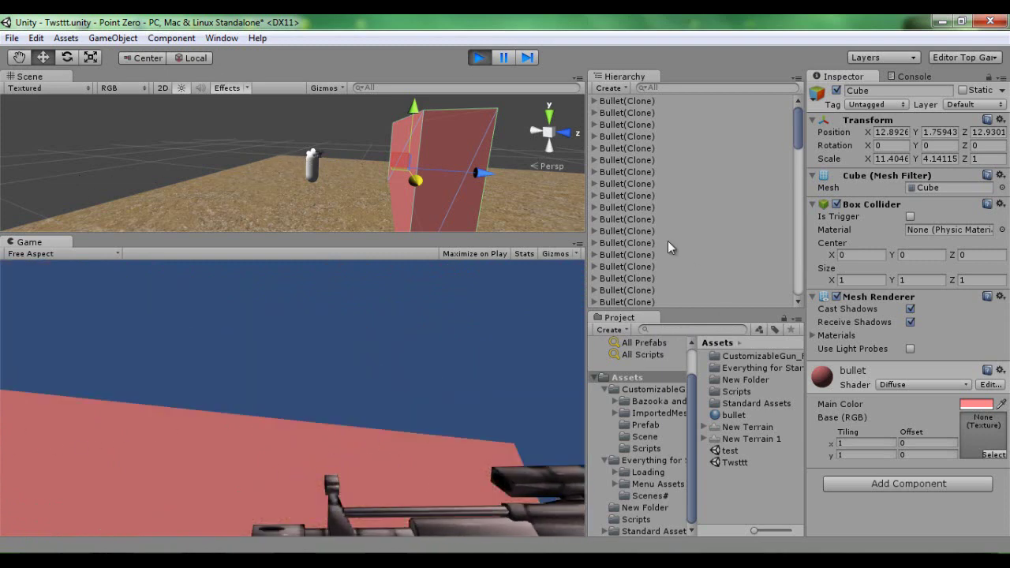
left_click(479, 56)
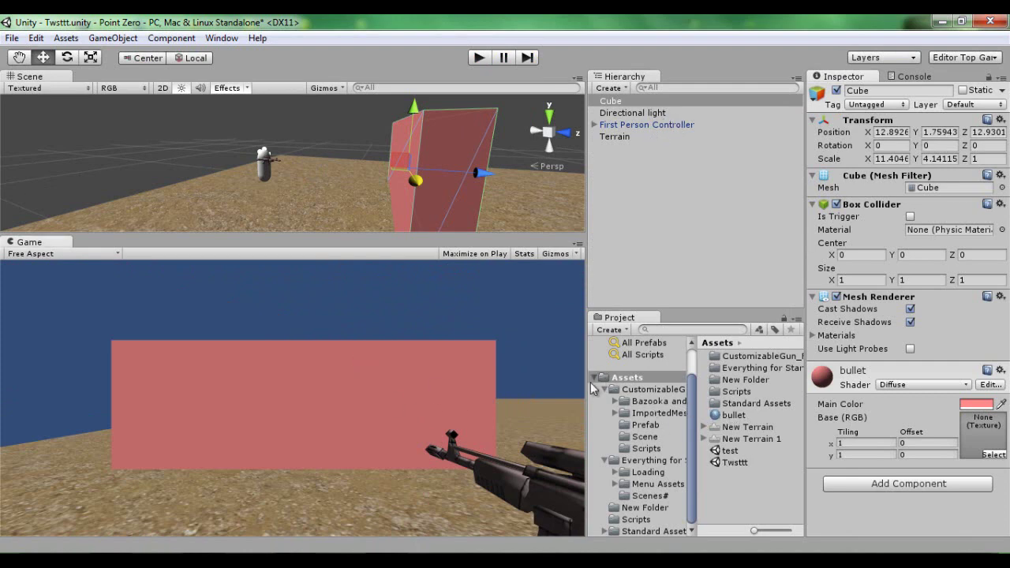
Step: Enlarge the Scene view, place a Bullet prefab from the CustomizableGun folder on open terrain, and frame it from the side
left_click(646, 391)
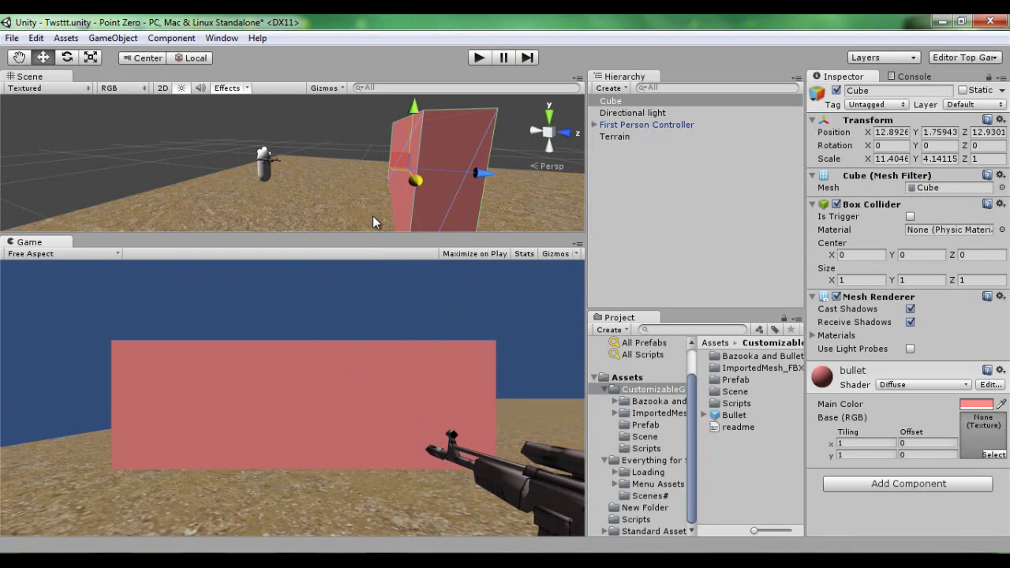
left_click_drag(375, 234, 383, 376)
right_click_drag(332, 236, 439, 272)
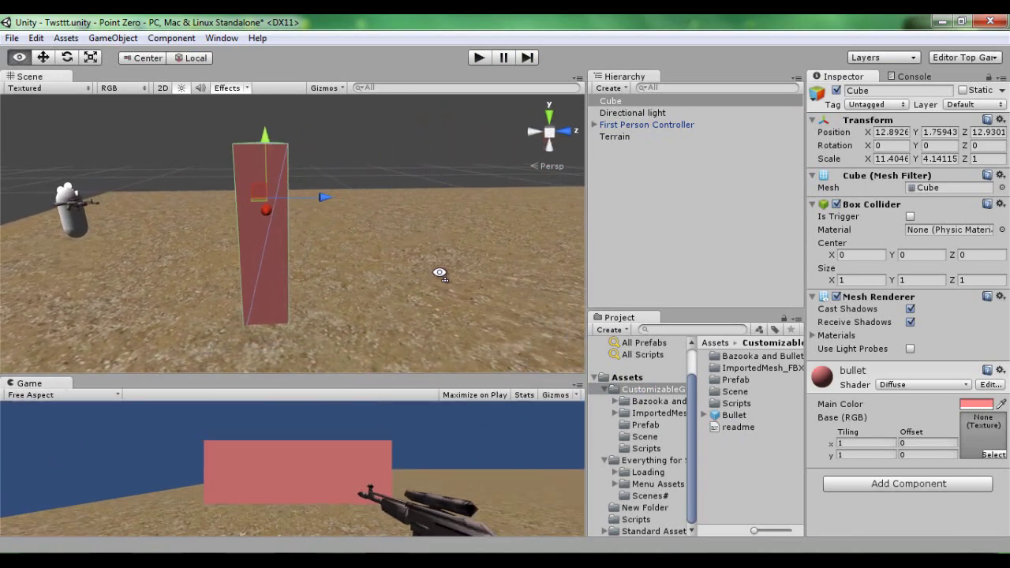
left_click_drag(439, 273, 481, 276, "alt")
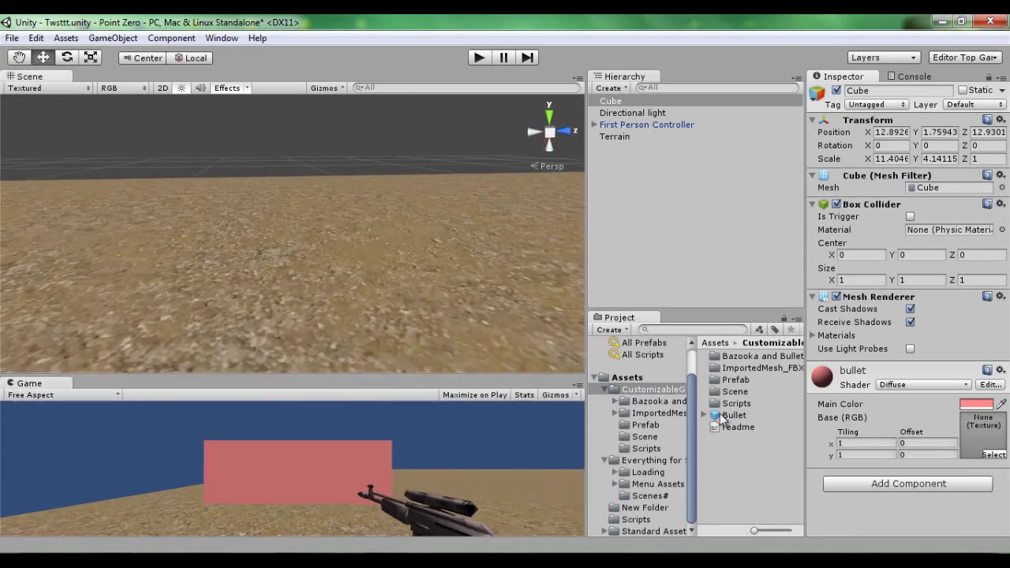
left_click_drag(382, 298, 366, 294)
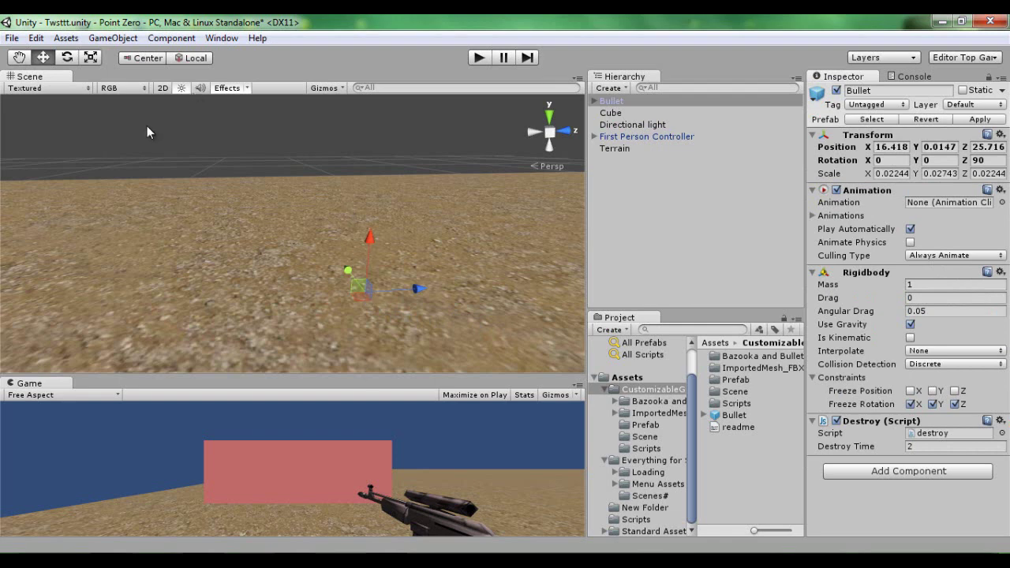
key("f")
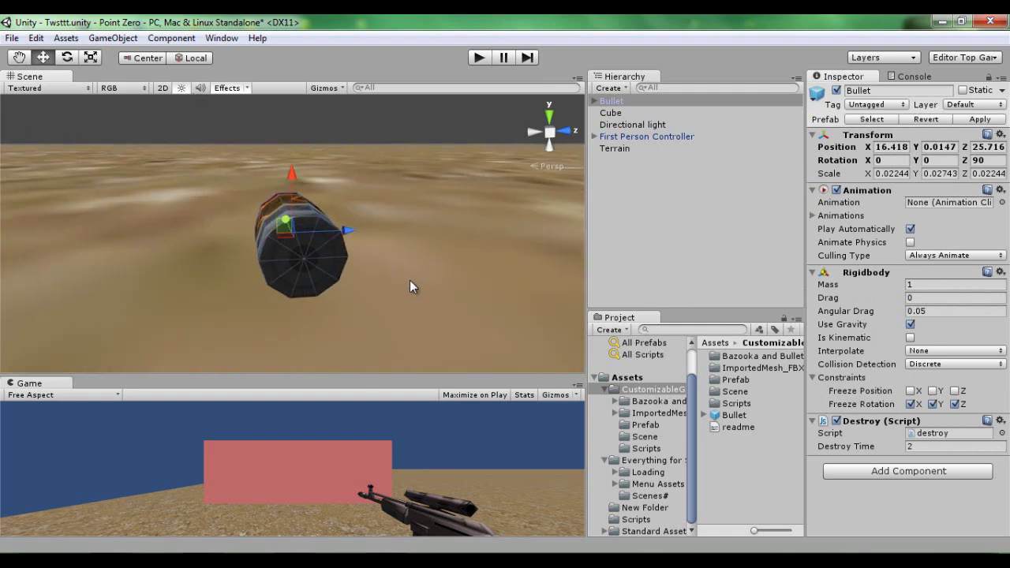
right_click_drag(410, 280, 265, 249)
left_click_drag(265, 249, 274, 200, "alt")
key("f")
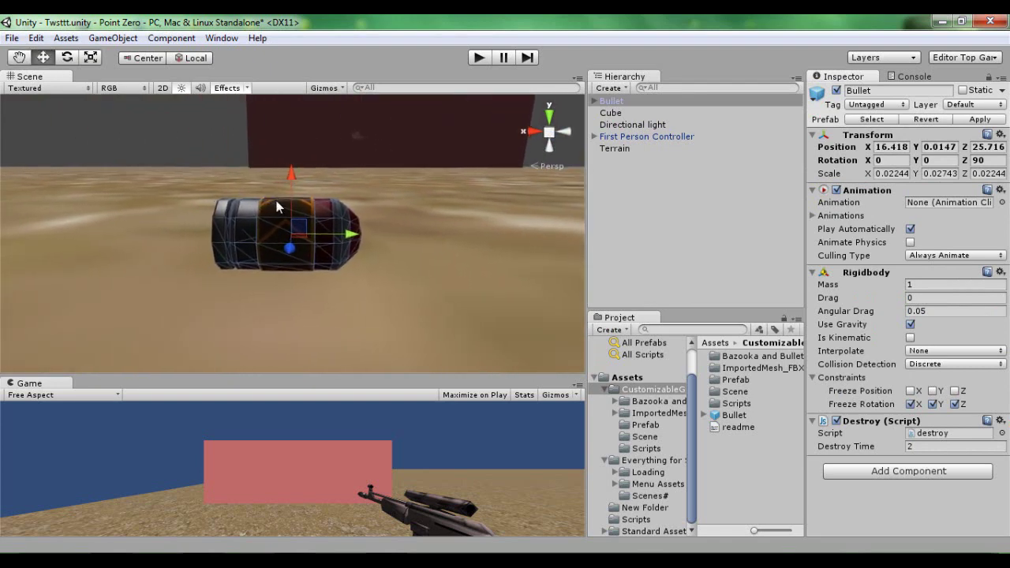
Step: Add a Box Collider to the placed Bullet and size it around the mesh to X 1.46, Y 2.21, Z 1.4
left_click(915, 473)
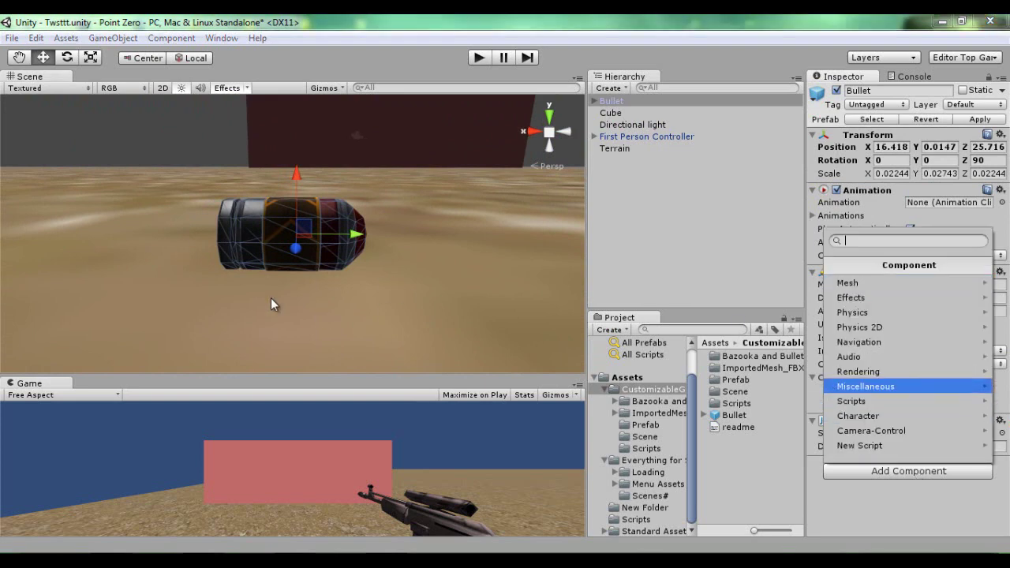
left_click(858, 313)
left_click(856, 281)
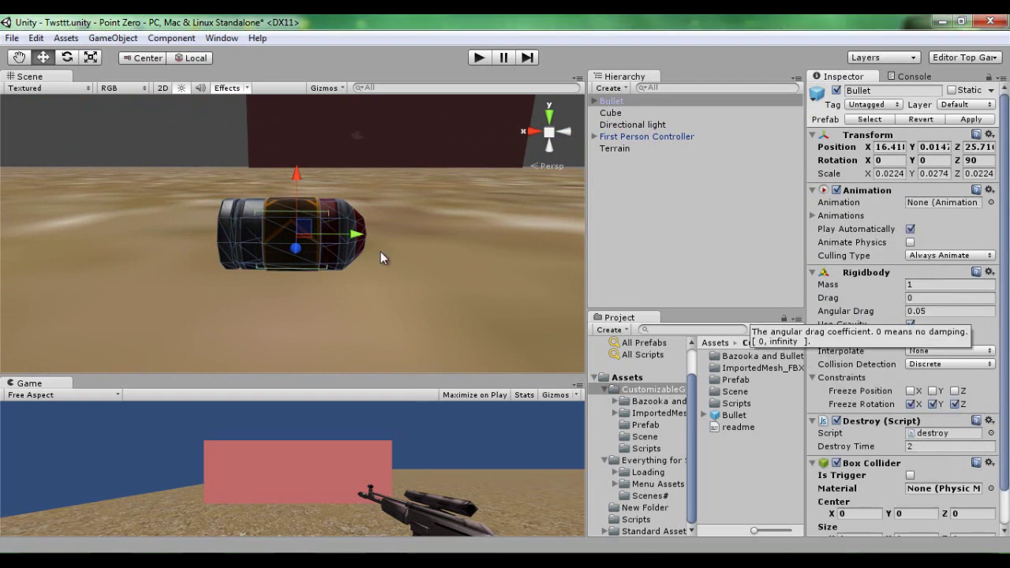
scroll(865, 437, "down", 2)
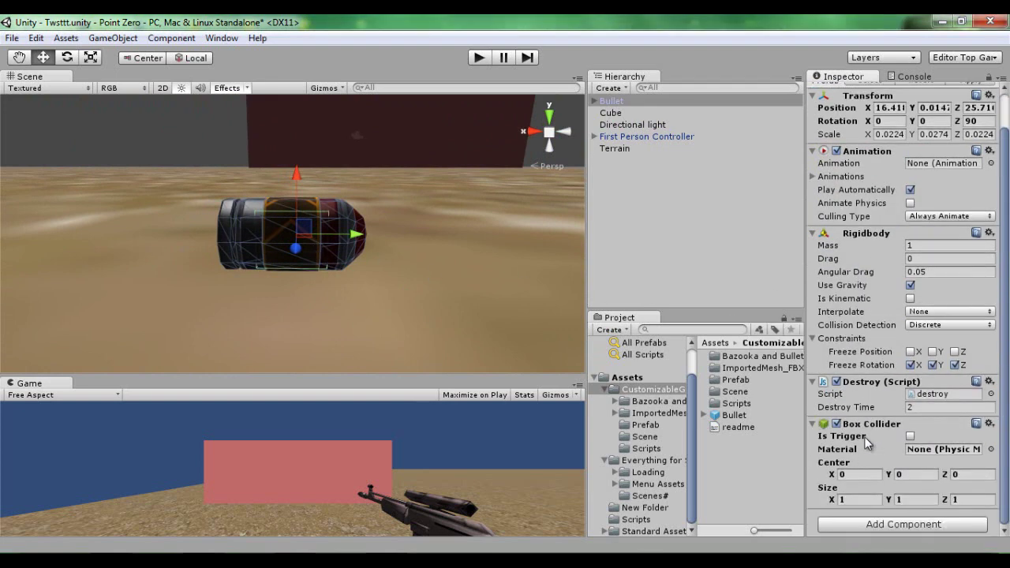
left_click_drag(888, 505, 918, 496)
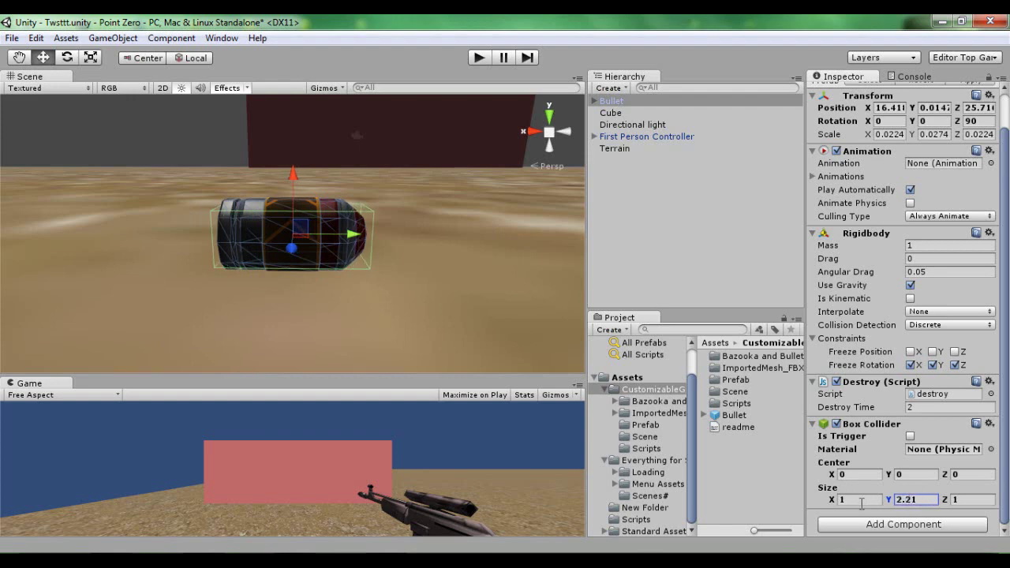
left_click_drag(836, 502, 960, 501)
left_click_drag(314, 254, 381, 245, "alt")
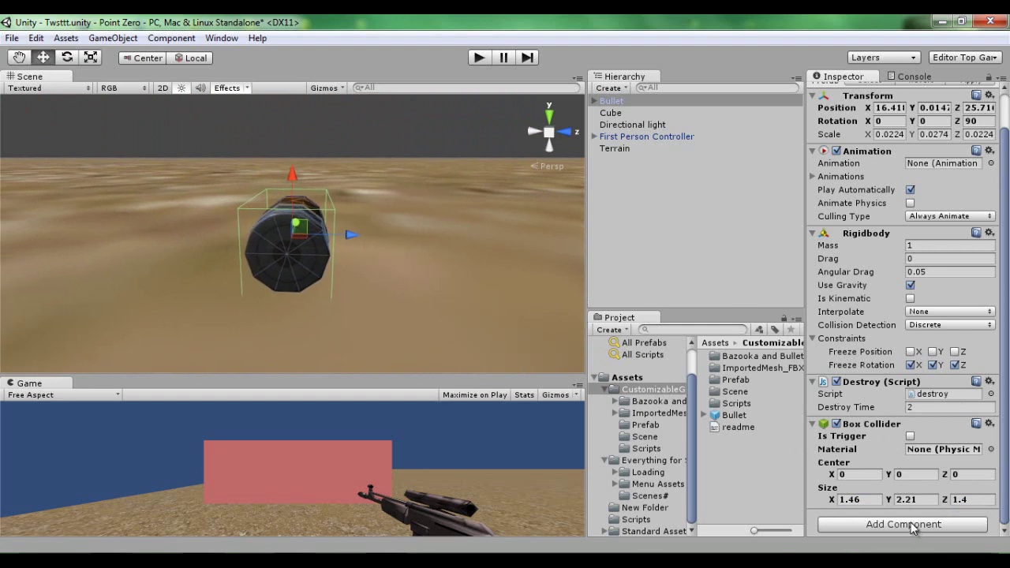
Step: Adjust the Bullet's Box Collider size to X 1.26 and Y 2.21, keeping Z at 1.4
left_click(891, 501)
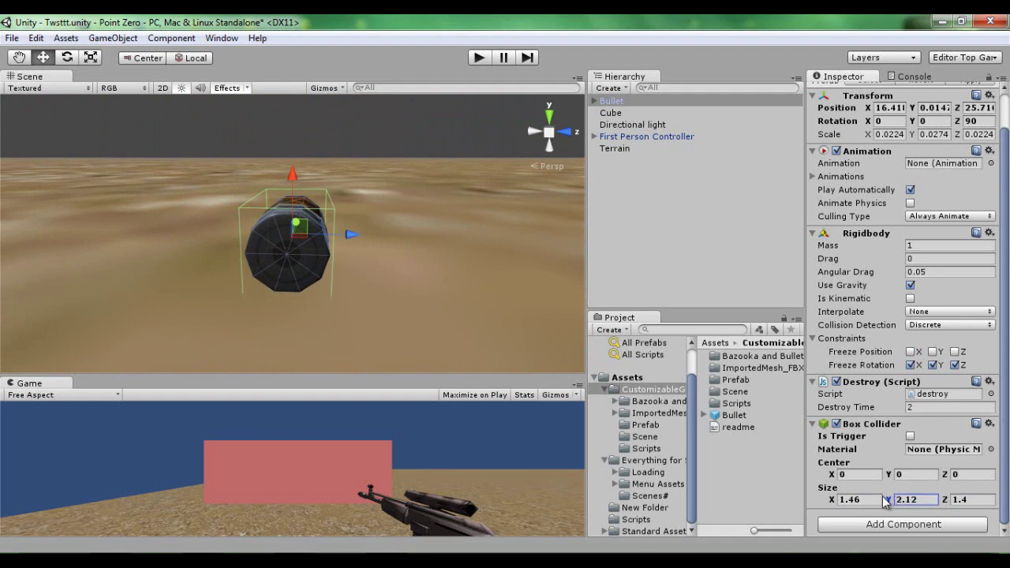
left_click_drag(884, 503, 890, 507)
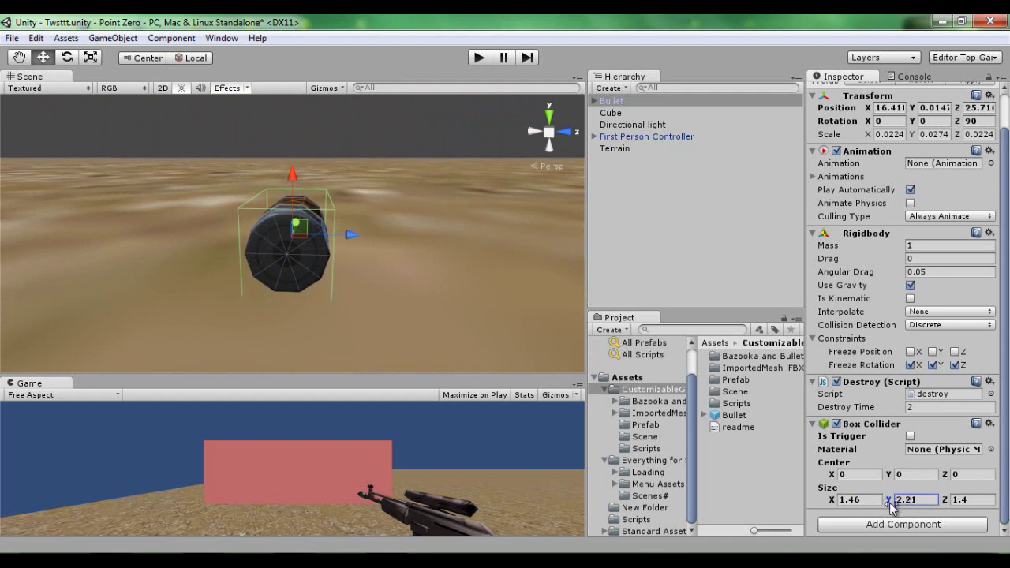
left_click(954, 500)
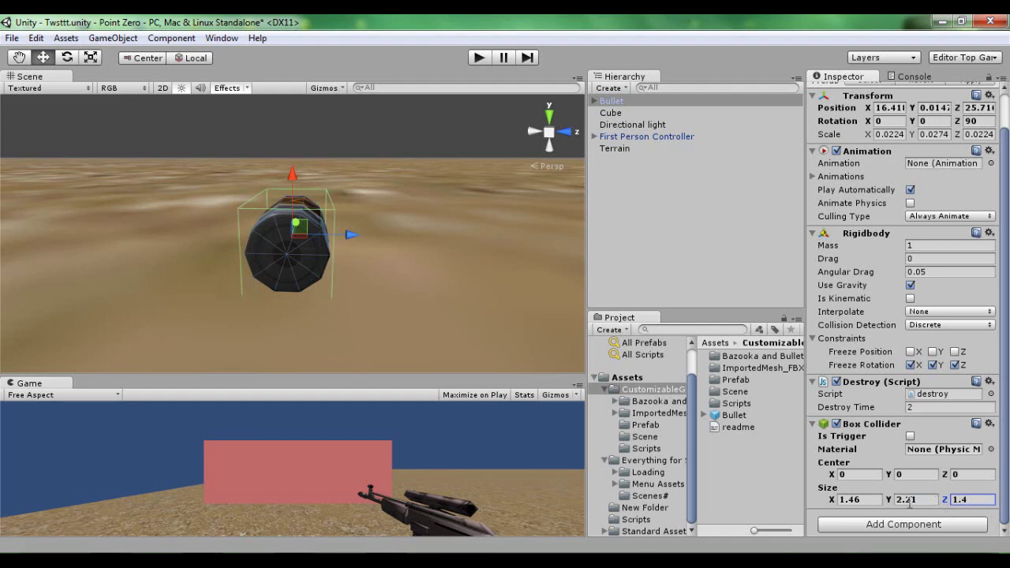
left_click_drag(833, 502, 821, 502)
Step: Examine how the Box Collider fits around the placed Bullet from the side and at different distances
right_click_drag(381, 316, 383, 392)
key("w")
key("f")
left_click_drag(303, 209, 286, 332, "alt")
key("s")
right_click_drag(286, 331, 483, 150)
key("w")
key("w")
key("s")
key("w")
key("f")
scroll(436, 204, "up", 2)
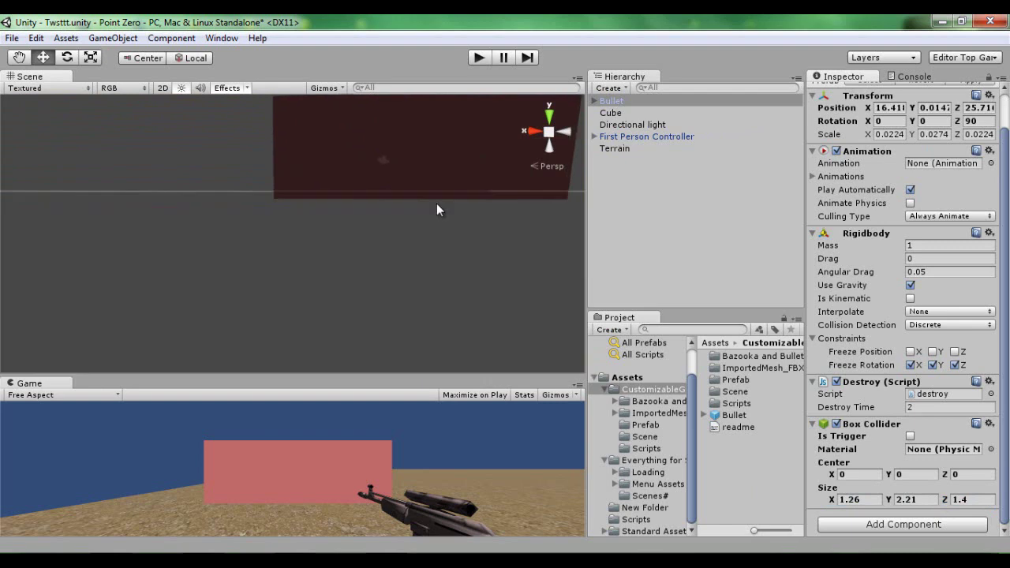
scroll(434, 203, "down", 2)
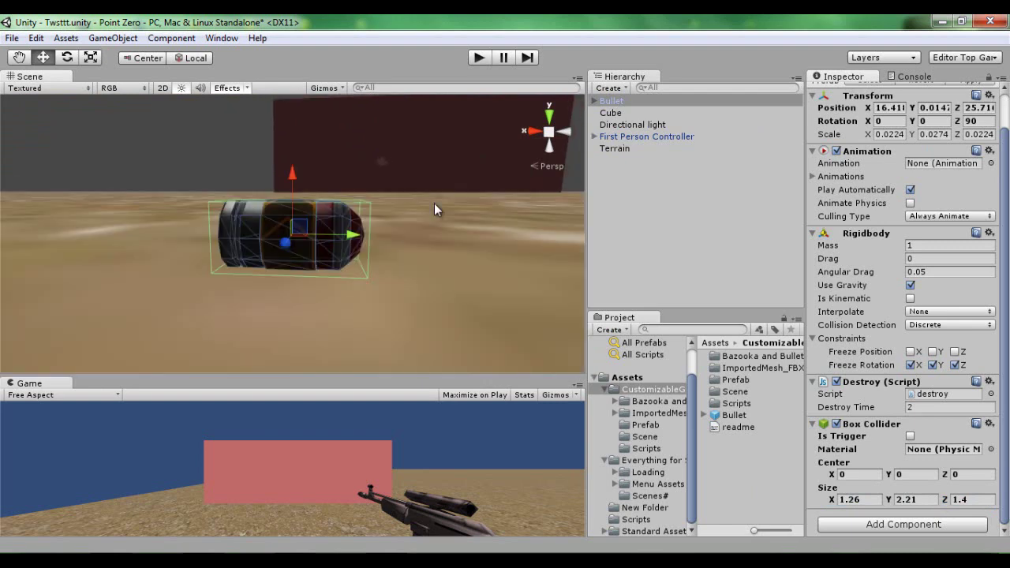
scroll(434, 204, "up", 2)
scroll(434, 204, "down", 2)
scroll(398, 234, "up", 2)
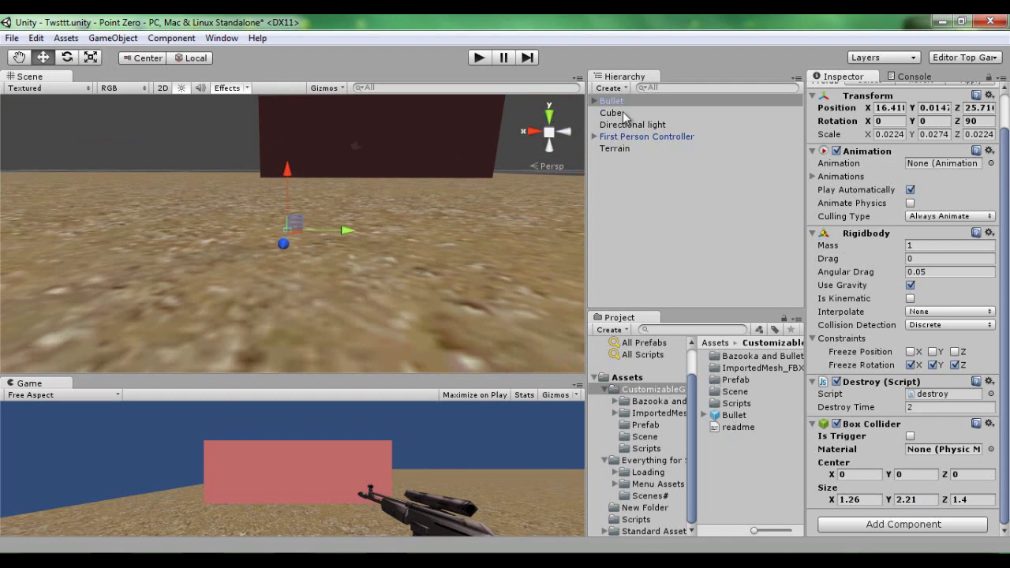
Step: Replace the Bullet prefab in the CustomizableGun folder with the scene's Bullet, and delete the Bullet from the scene
left_click(746, 414)
key("Delete")
key("Return")
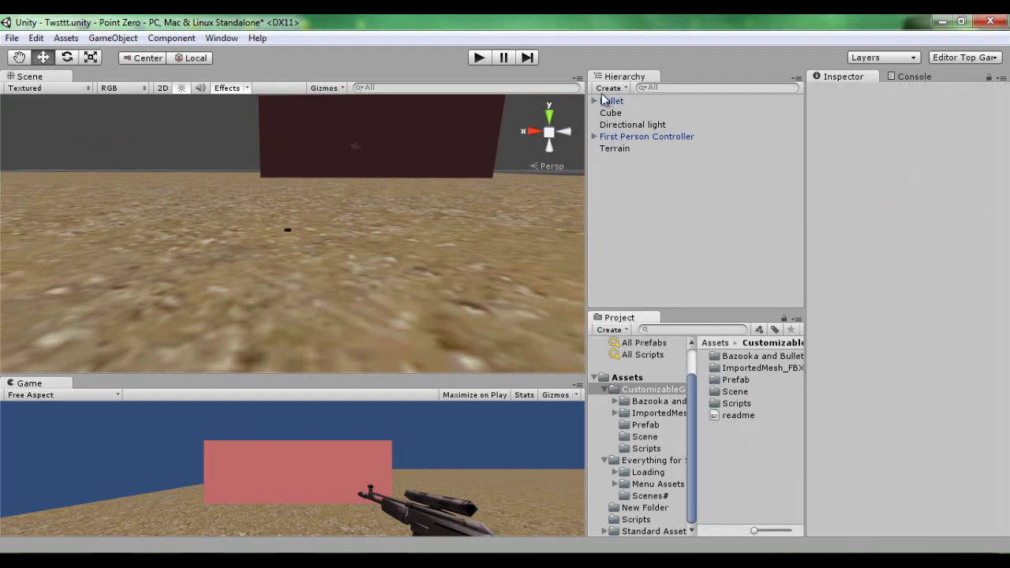
left_click_drag(611, 101, 728, 446)
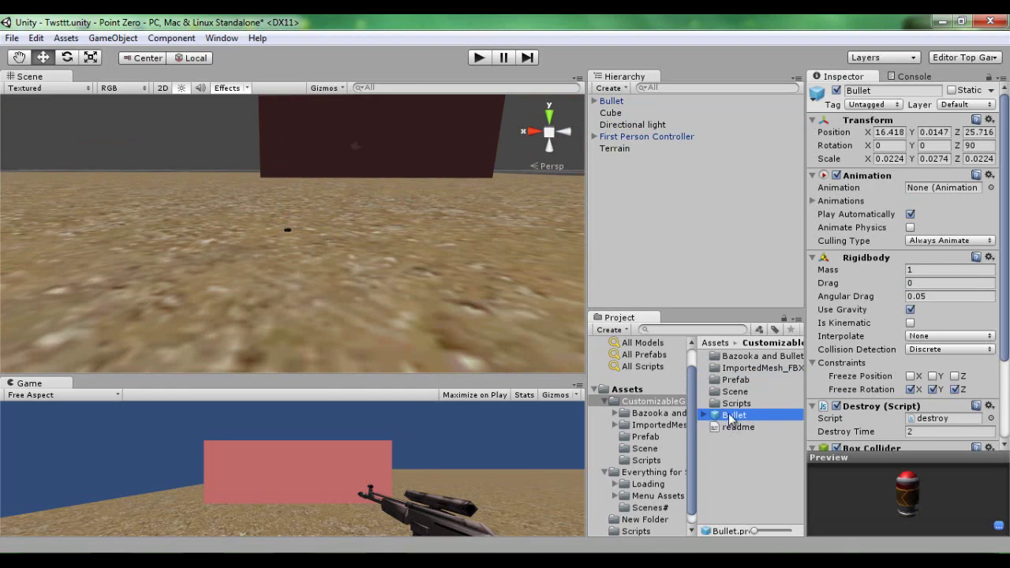
scroll(918, 385, "down", 4)
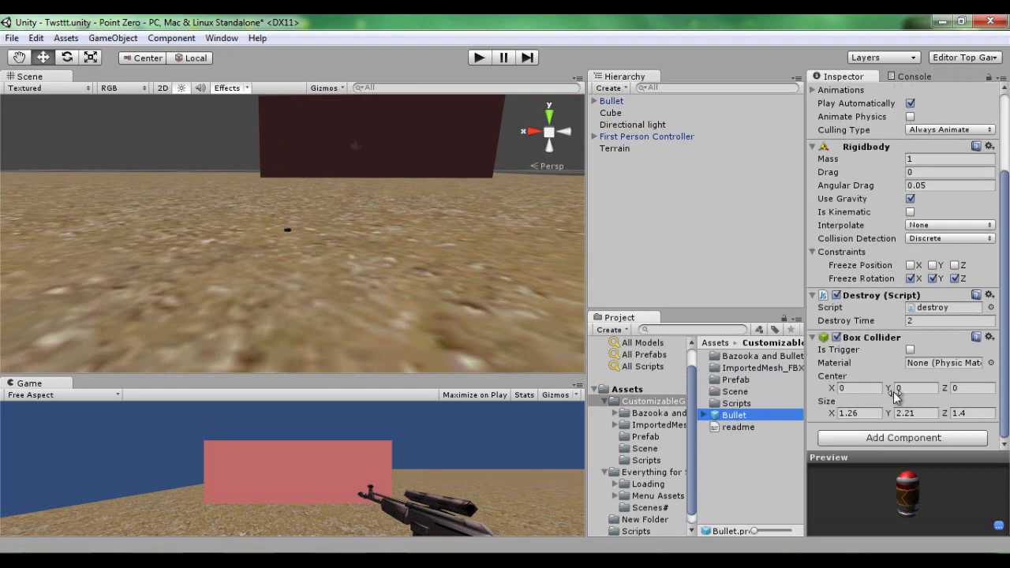
left_click(280, 230)
key("Delete")
Step: Assign the new Bullet prefab to the Bullet slot of the Shoot script on Assault Rifle Low Free
right_click_drag(327, 247, 634, 284)
key("w")
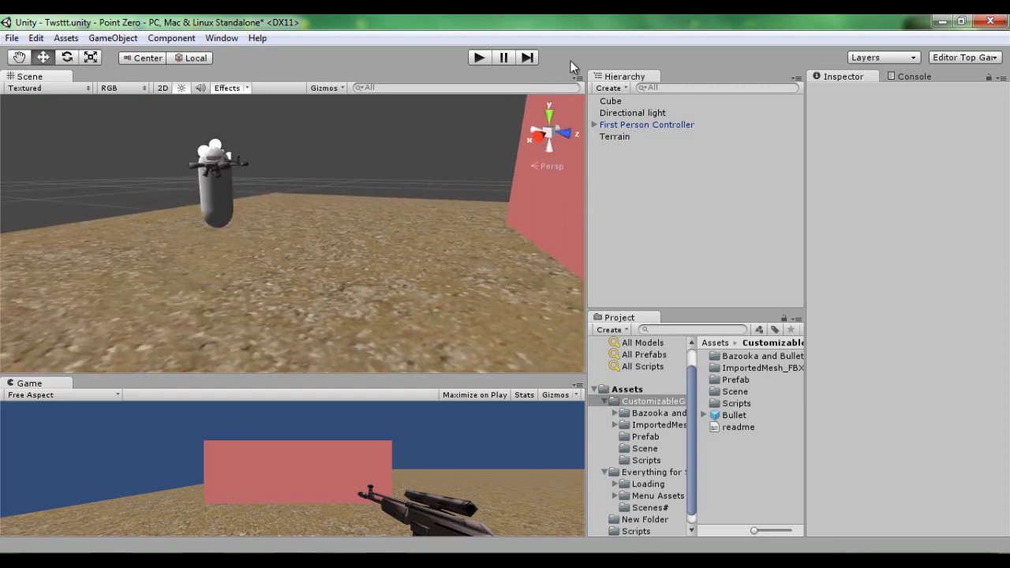
left_click(594, 125)
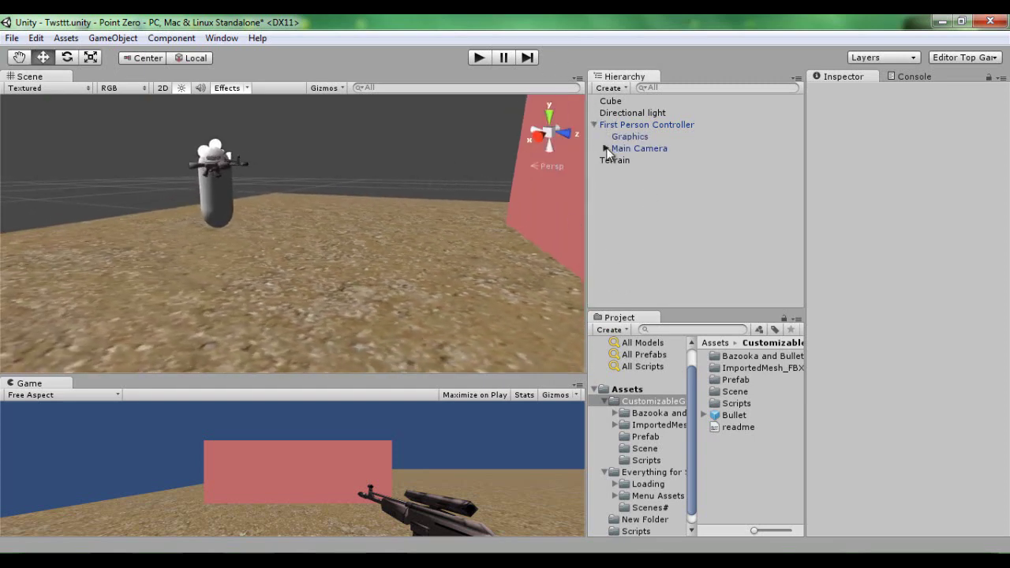
left_click(673, 161)
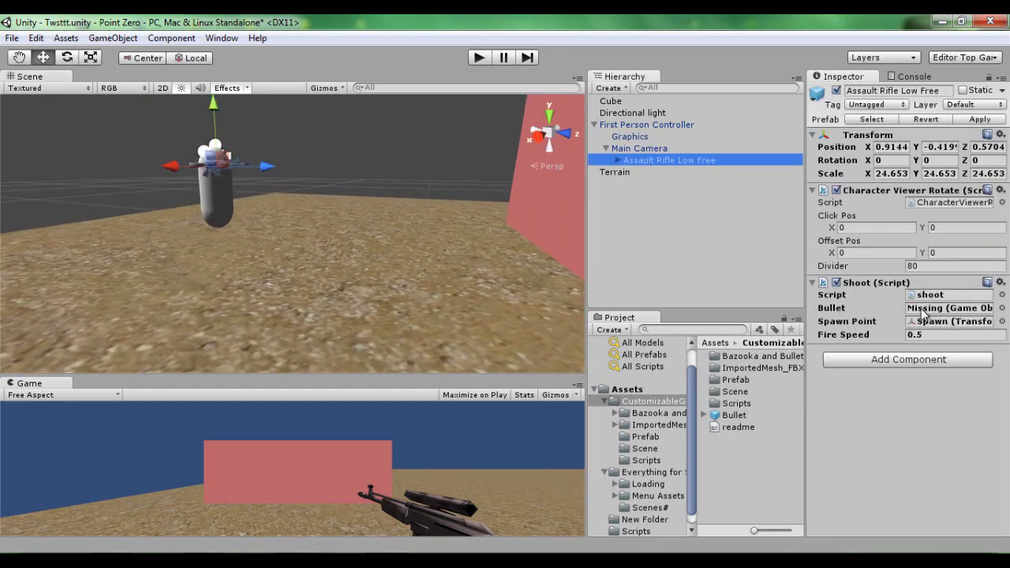
left_click_drag(733, 417, 929, 312)
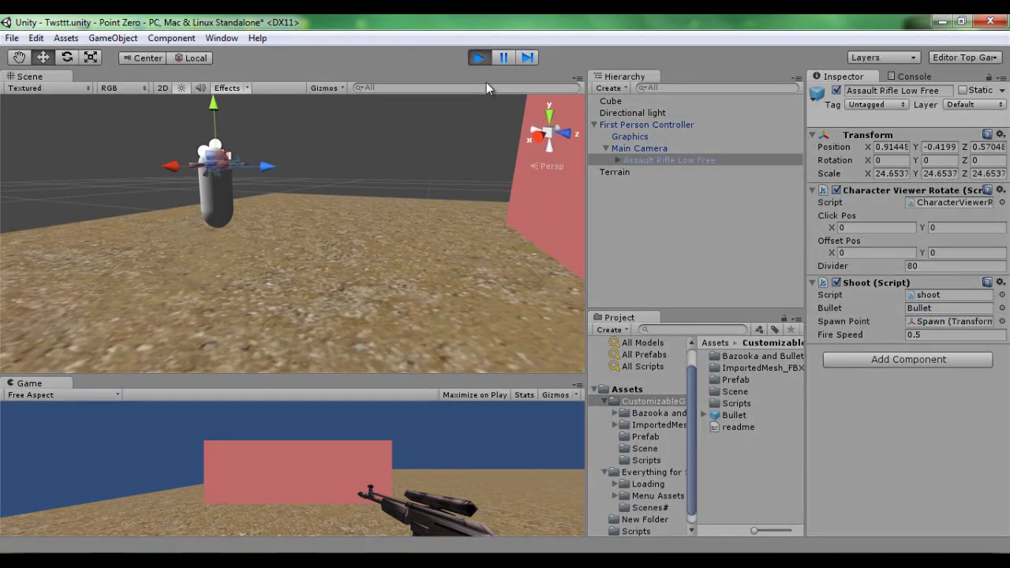
Step: Play the scene, enlarge the Game view, fire the rifle, and stop playing
left_click_drag(467, 385, 467, 167)
mouse_move(396, 453)
left_mouse_down()
mouse_move(393, 440)
mouse_move(378, 439)
mouse_move(411, 446)
mouse_move(402, 453)
mouse_move(412, 472)
mouse_move(395, 443)
left_mouse_up()
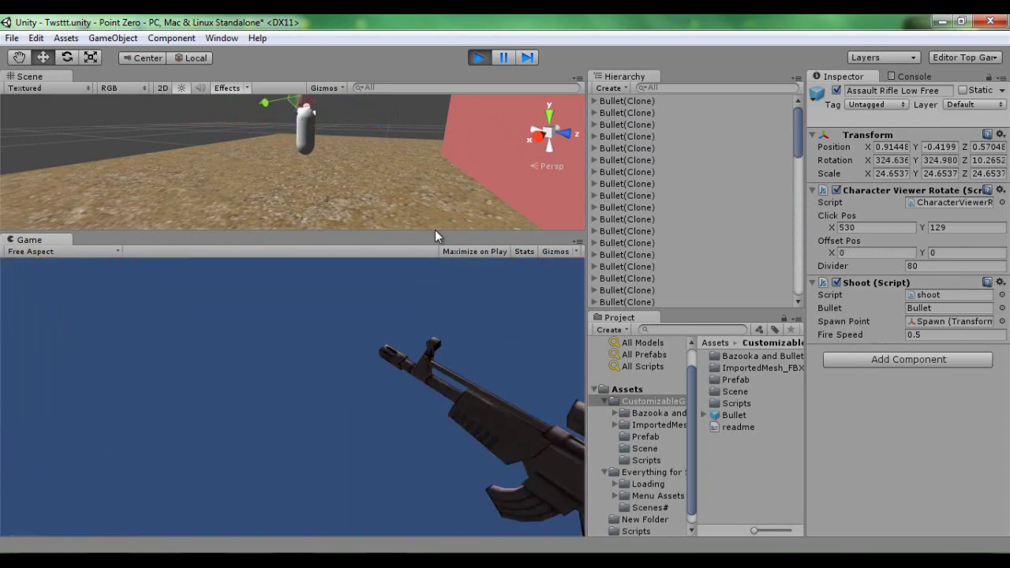
left_click(479, 57)
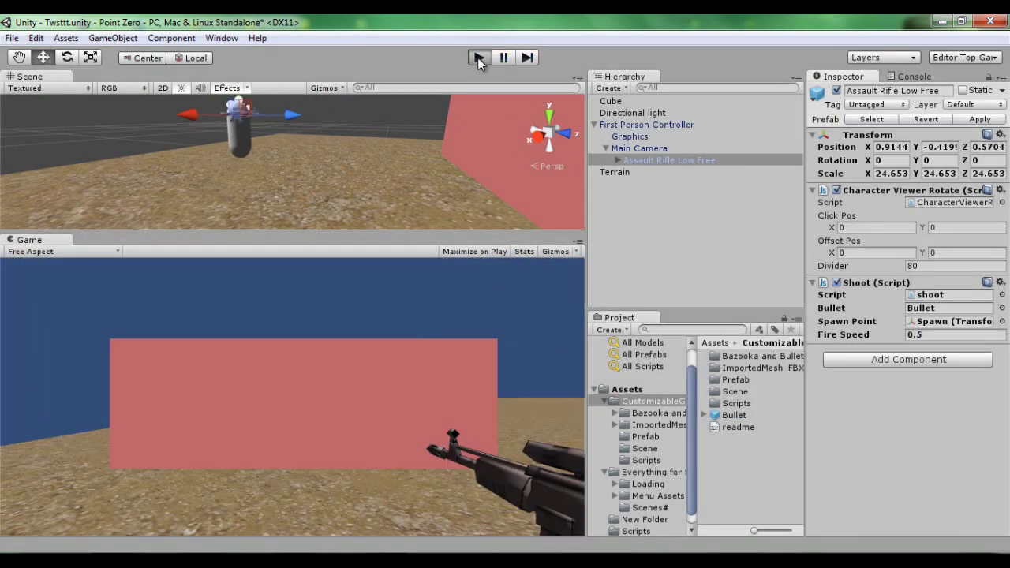
Step: Play the scene again, approach the wall, fire at it from several angles to check bullet collisions, and stop playing
key("ctrl+p")
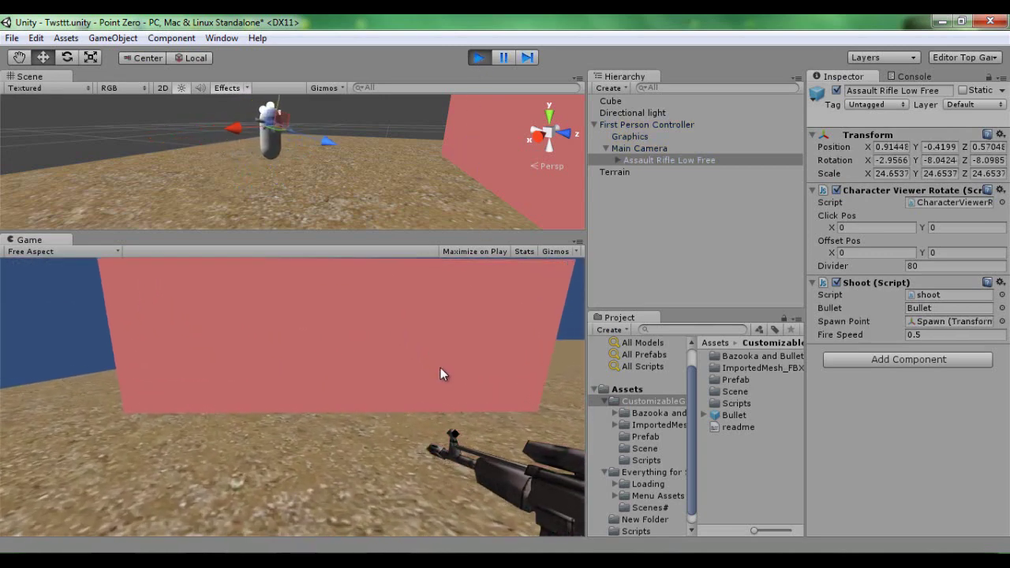
left_click(440, 365)
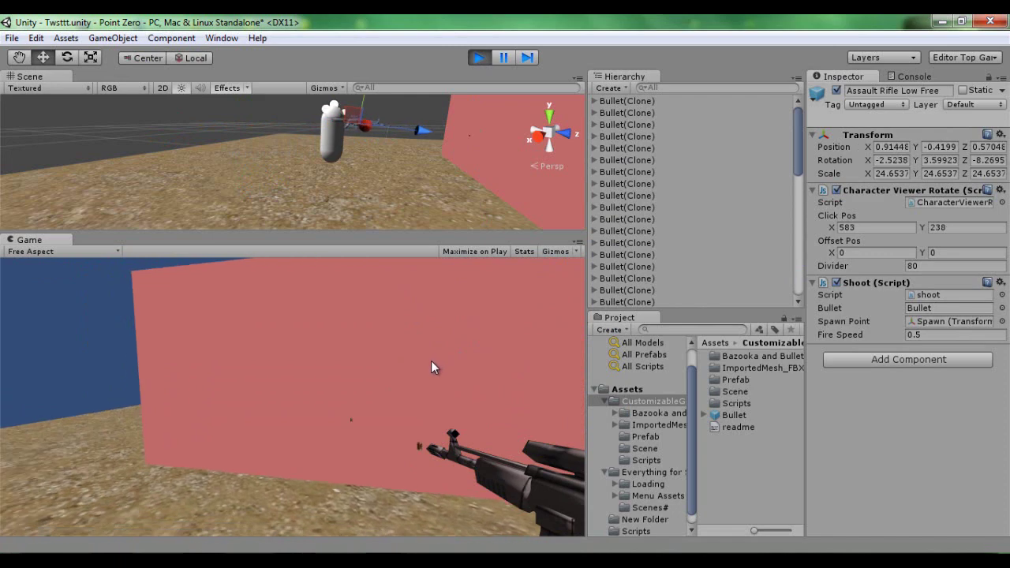
left_click(457, 365)
left_click_drag(451, 361, 431, 345)
left_click(436, 354)
left_click(435, 365)
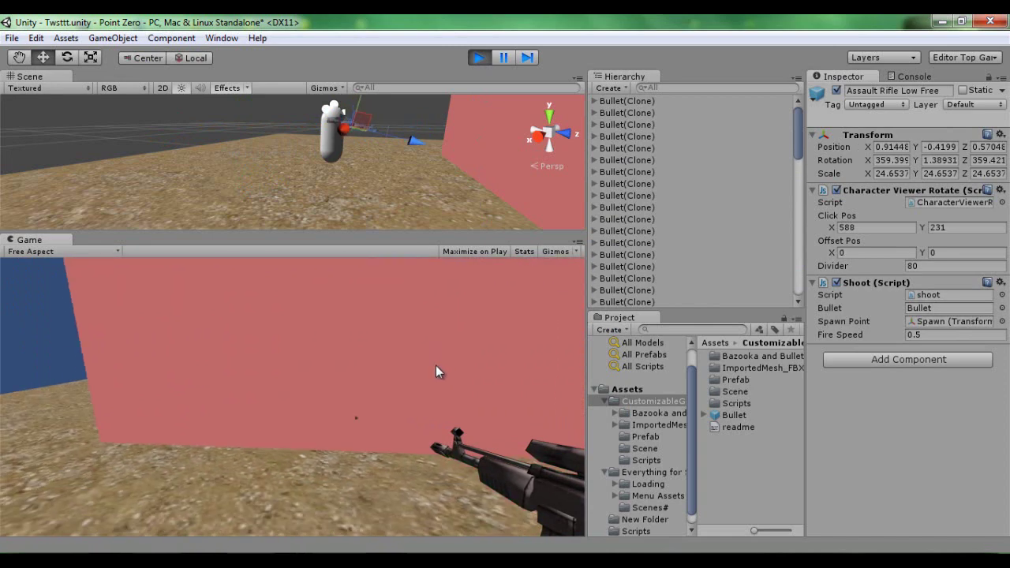
left_click(453, 364)
left_click(449, 346)
left_click(405, 359)
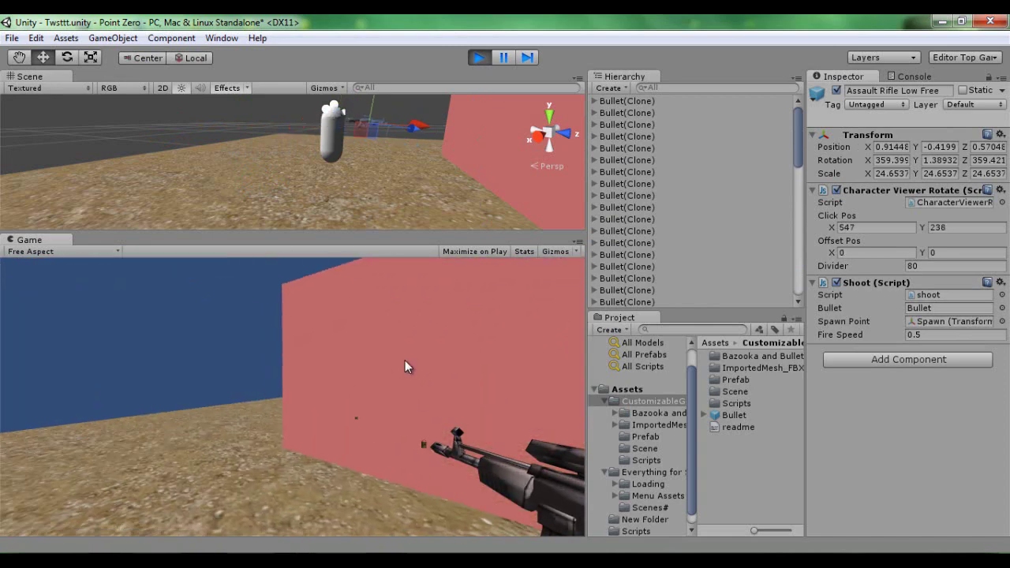
left_click(400, 365)
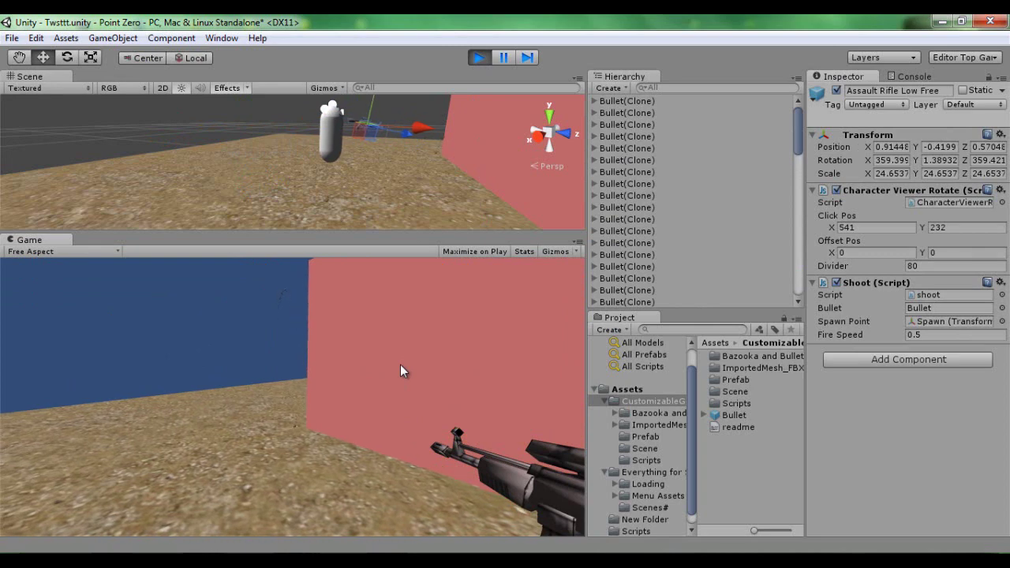
left_click_drag(400, 364, 461, 189)
key("w")
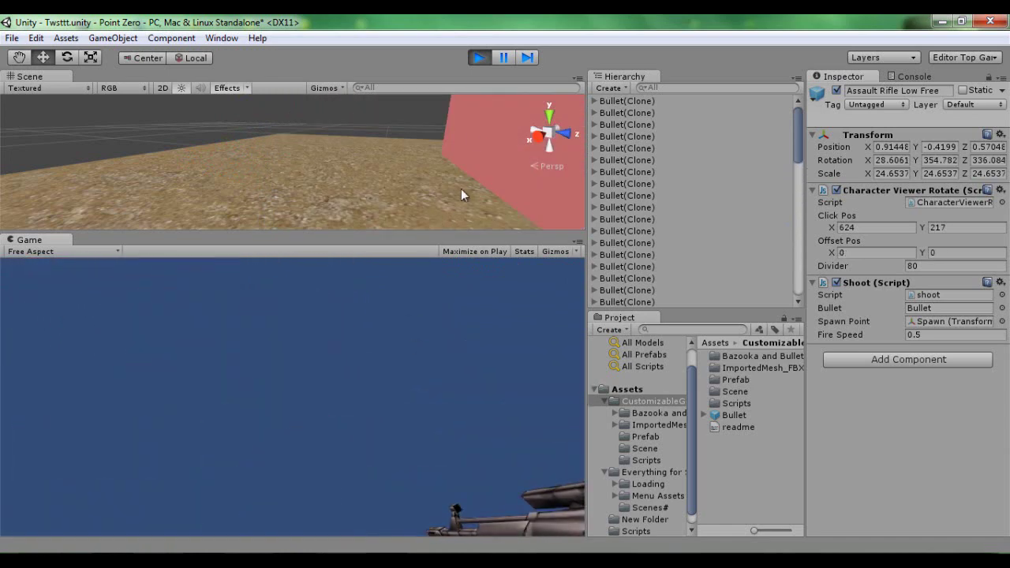
left_click(478, 57)
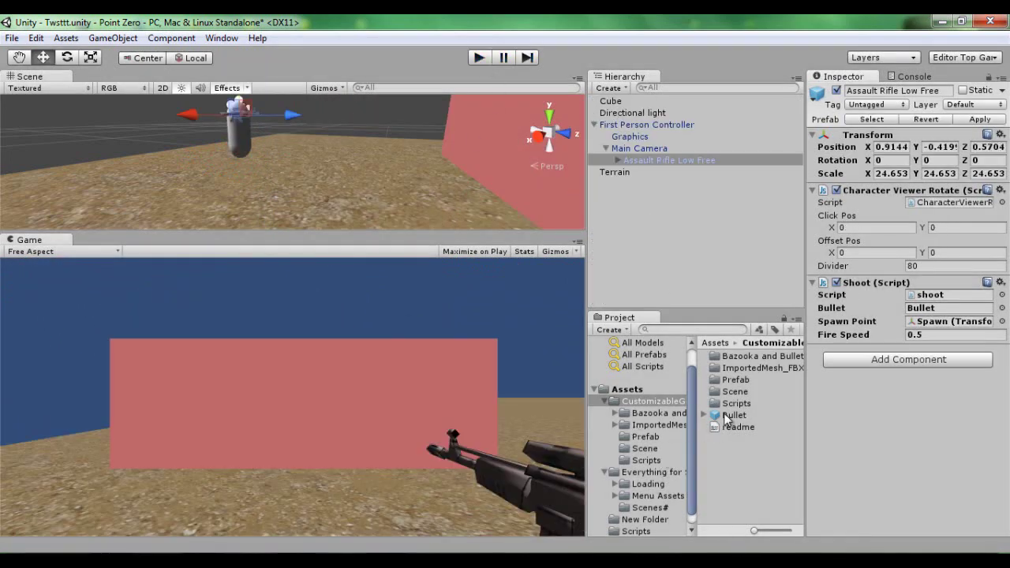
Step: Open the shoot script in MonoDevelop, close its duplicate copy, and change Input.GetKey to Input.GetKeyDown in Update
scroll(654, 537, "down", 1)
left_click(643, 520)
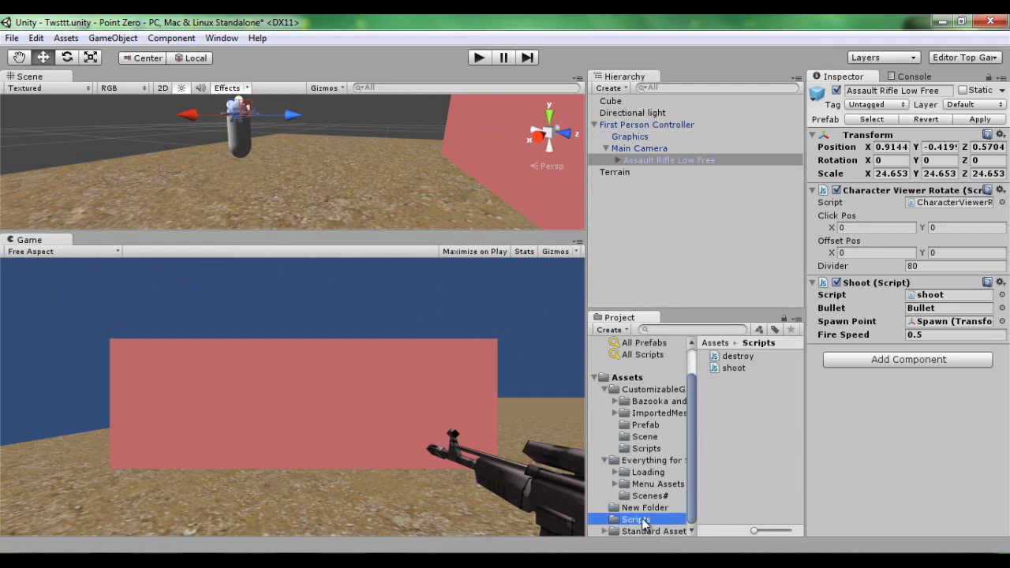
left_click(733, 368)
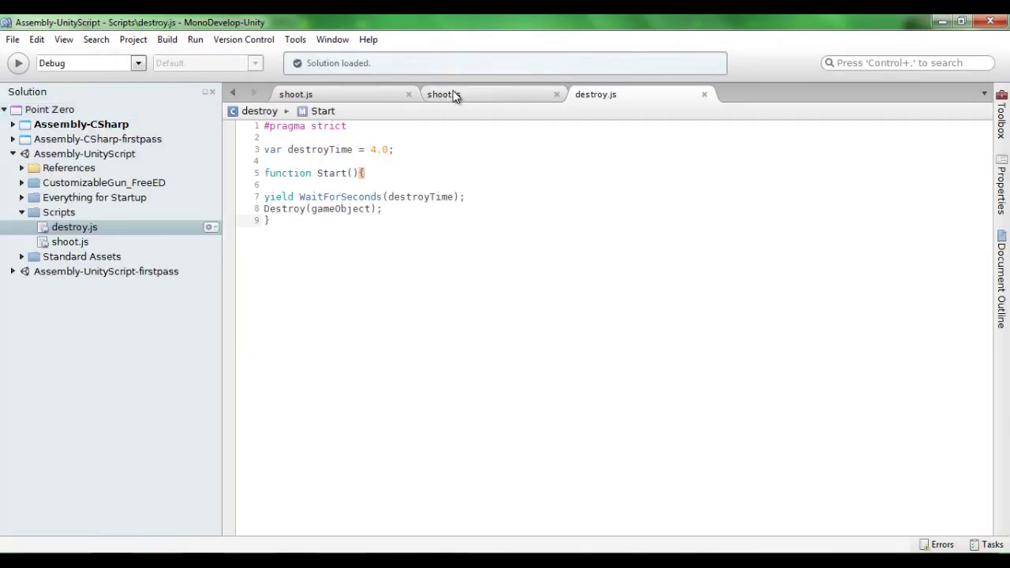
left_click(454, 95)
left_click(360, 95)
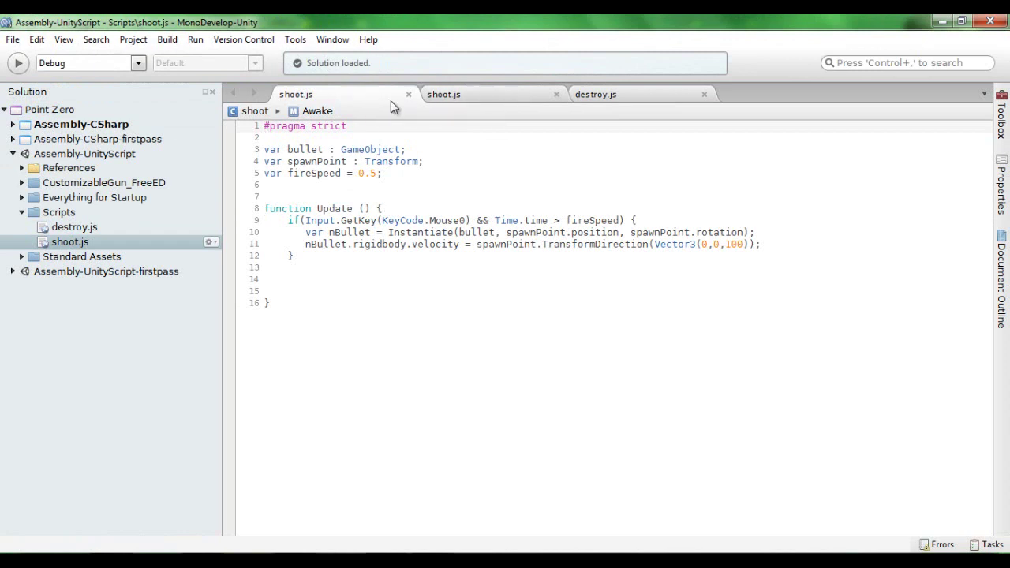
left_click(555, 94)
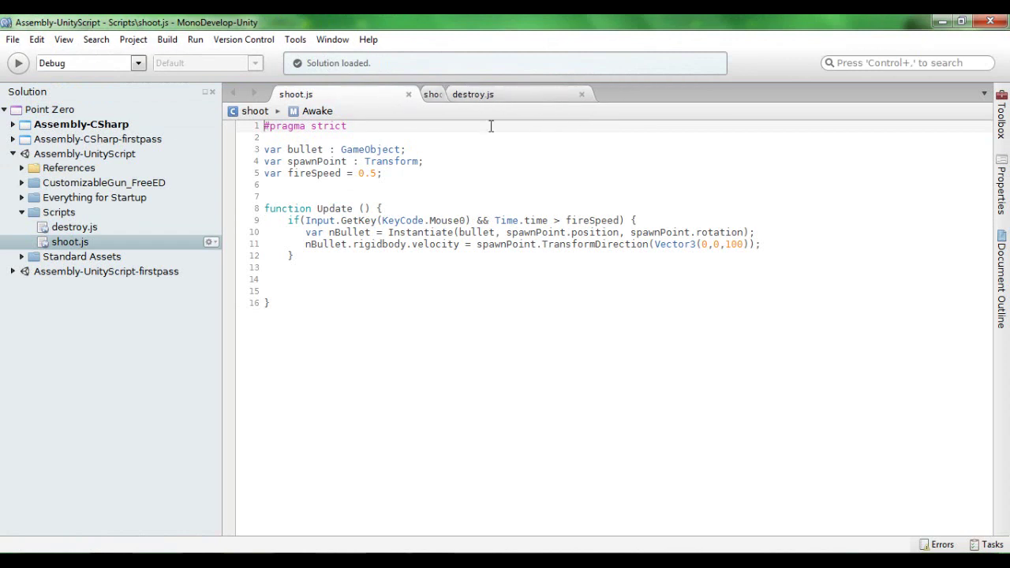
left_click(379, 220)
type("Down")
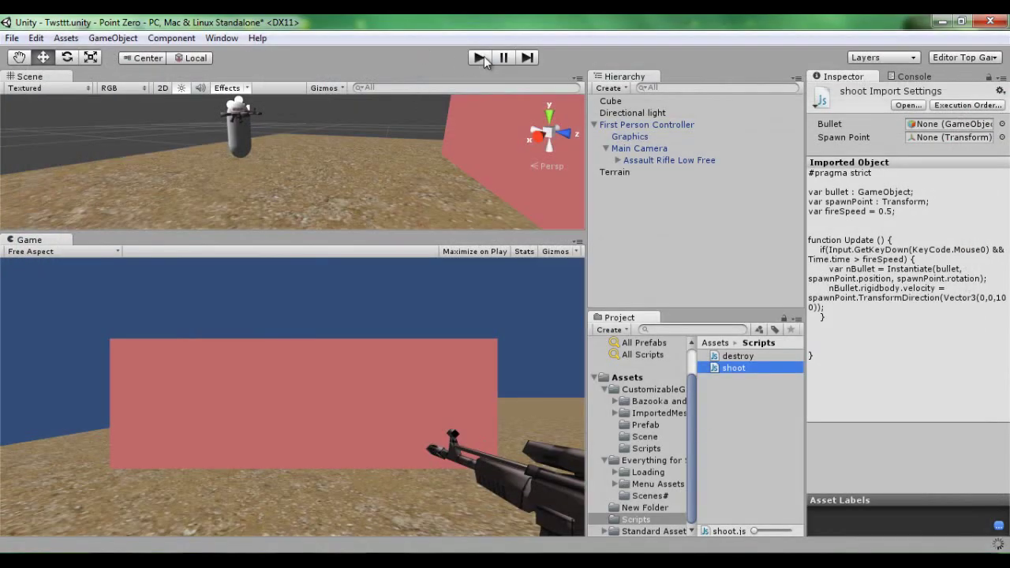
Step: Play the scene, fire repeated single shots at the wall while turning and moving to test the GetKeyDown change, and stop playing
left_click(480, 58)
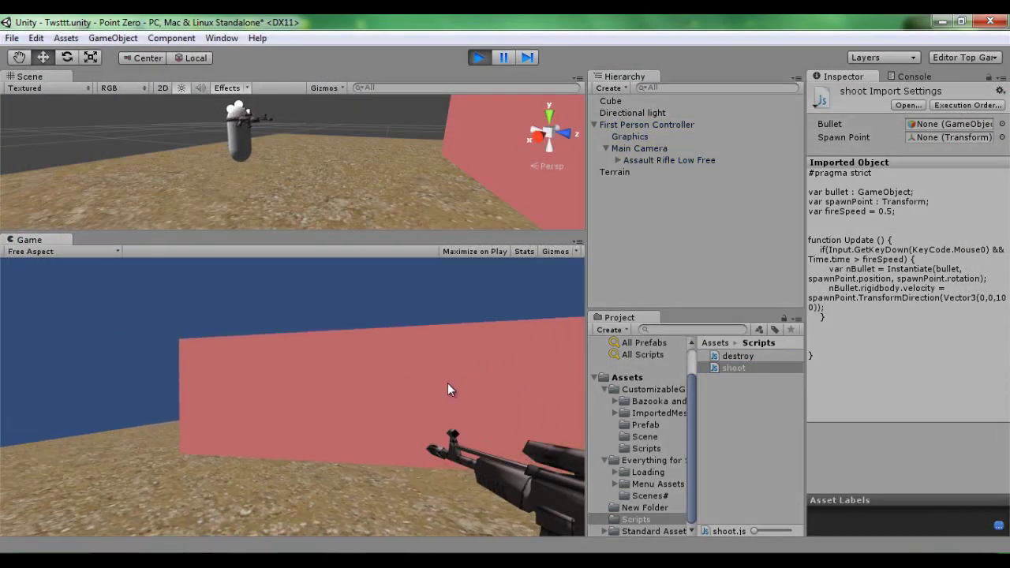
left_click(447, 383)
left_click(448, 383)
left_click(447, 384)
left_click(447, 383)
left_click(448, 383)
left_click(447, 384)
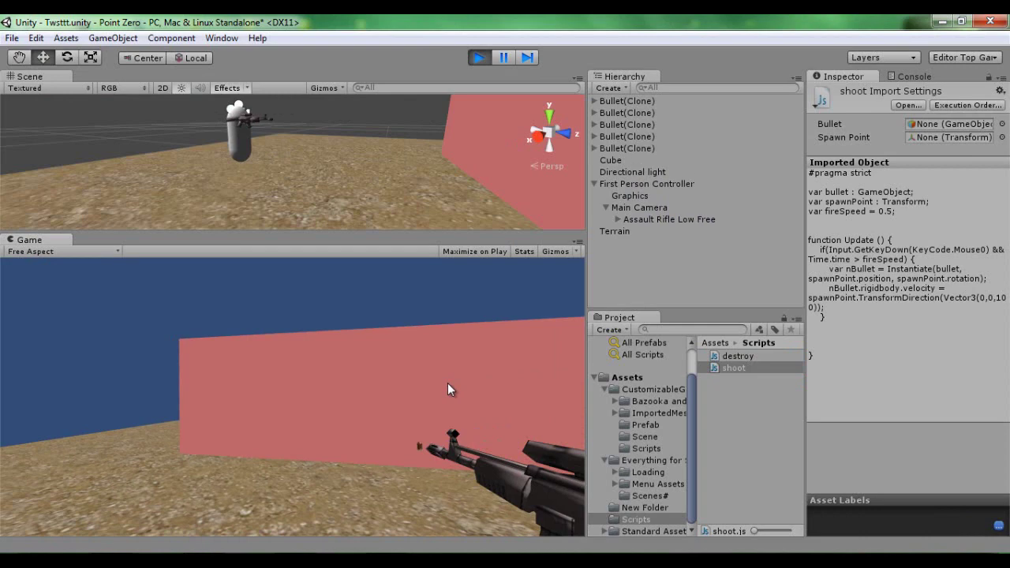
left_click(447, 383)
left_click(447, 383)
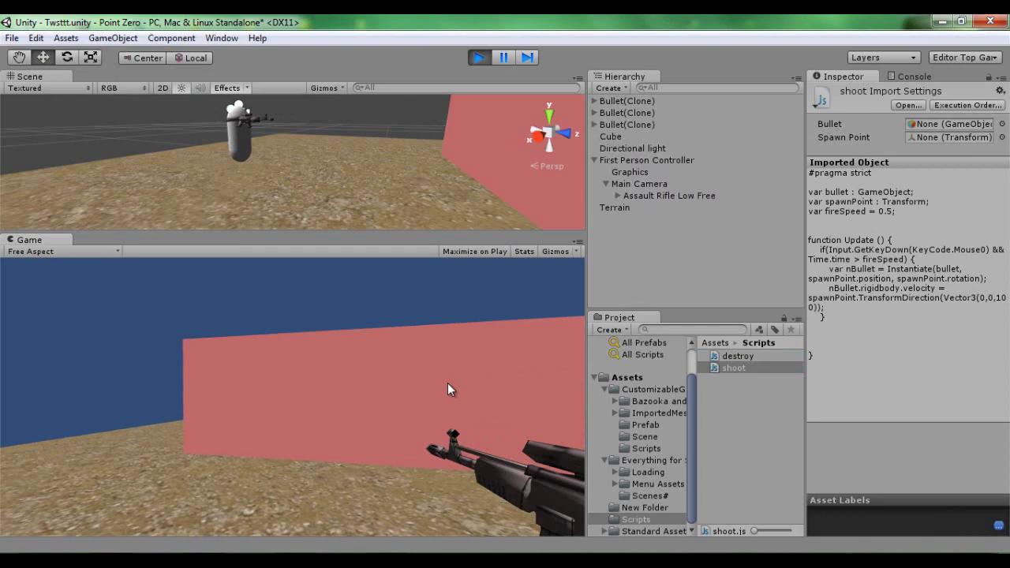
left_click(454, 386)
left_click(454, 385)
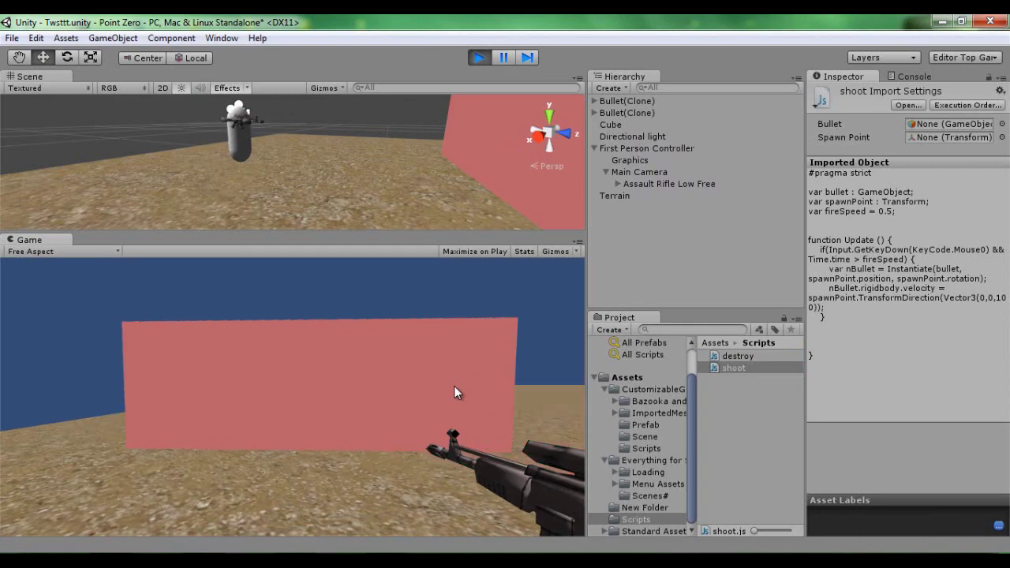
left_click(453, 386)
left_click(454, 386)
left_click(454, 386)
left_click(453, 386)
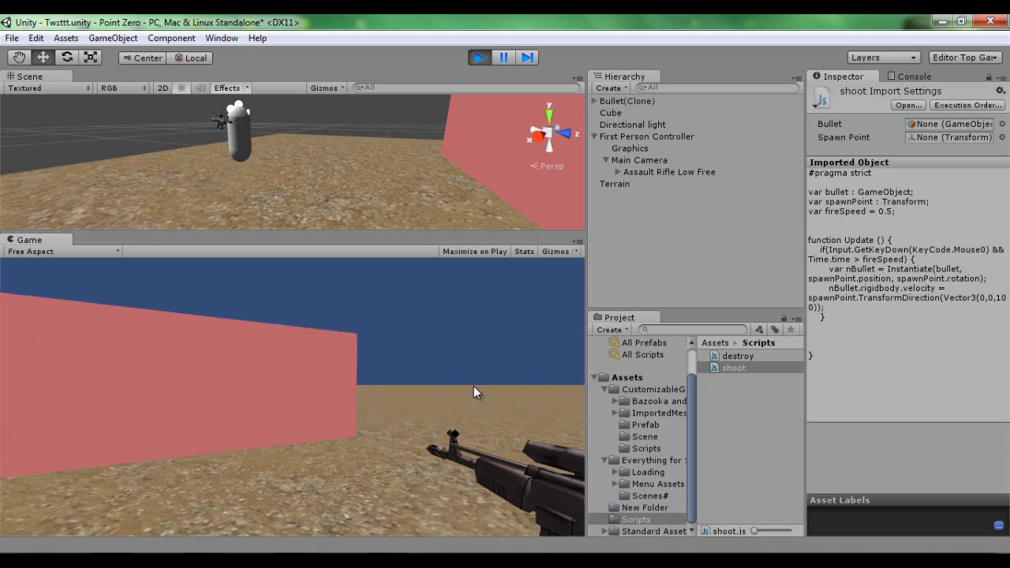
left_click(473, 386)
left_click(473, 385)
left_click(473, 386)
left_click(474, 385)
left_click(473, 386)
left_click(474, 385)
left_click(474, 386)
left_click(473, 386)
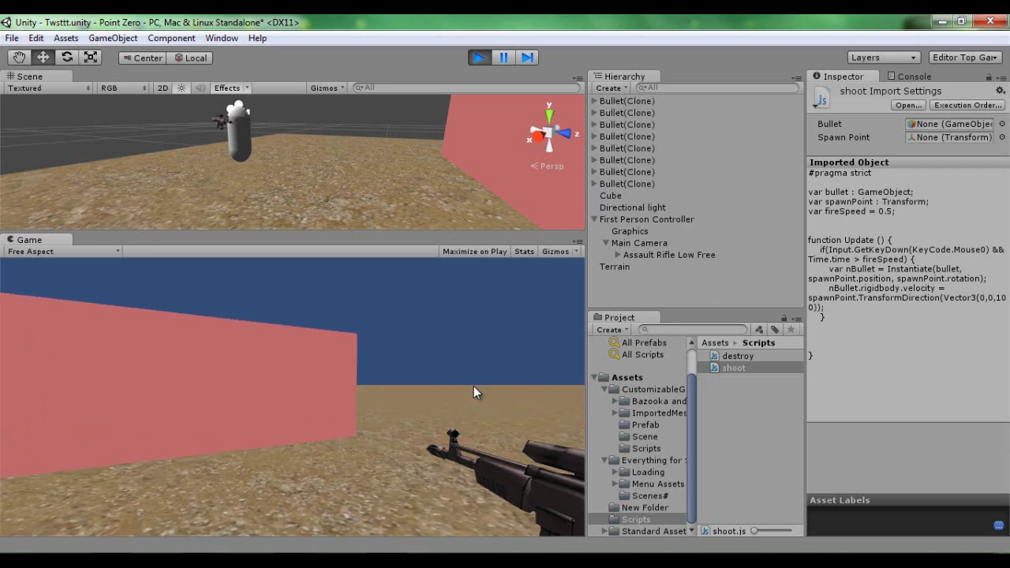
left_click(473, 386)
left_click(473, 386)
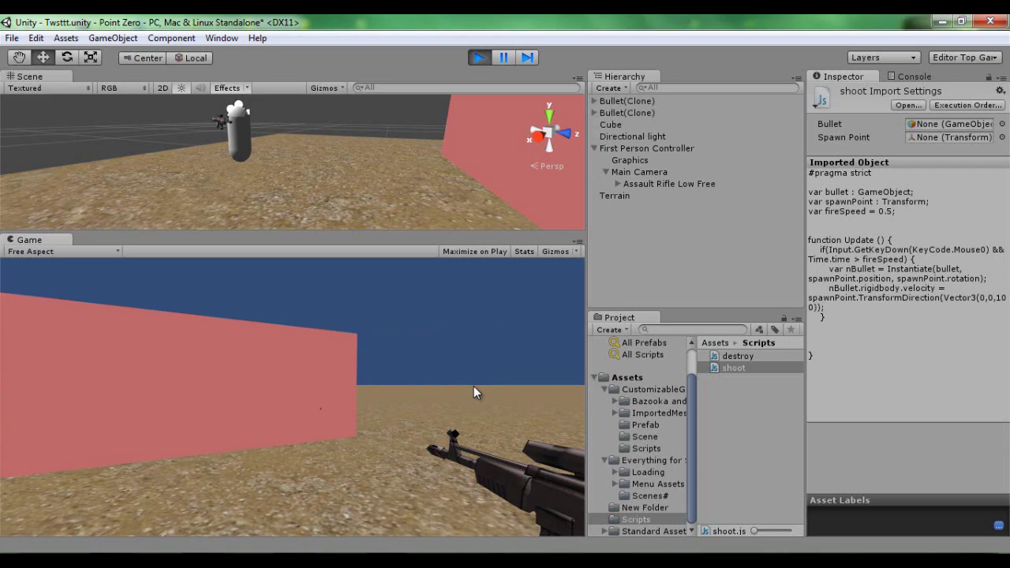
left_click(473, 386)
left_click(474, 386)
left_click(473, 386)
left_click(474, 386)
left_click(473, 386)
key("w")
left_click(440, 399)
left_click(441, 399)
left_click(439, 399)
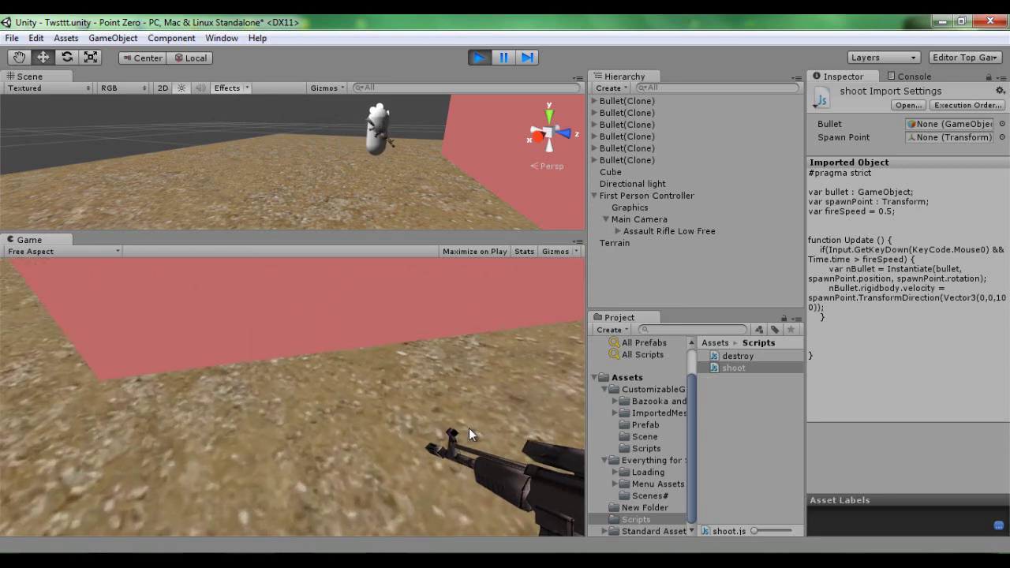
left_click(478, 57)
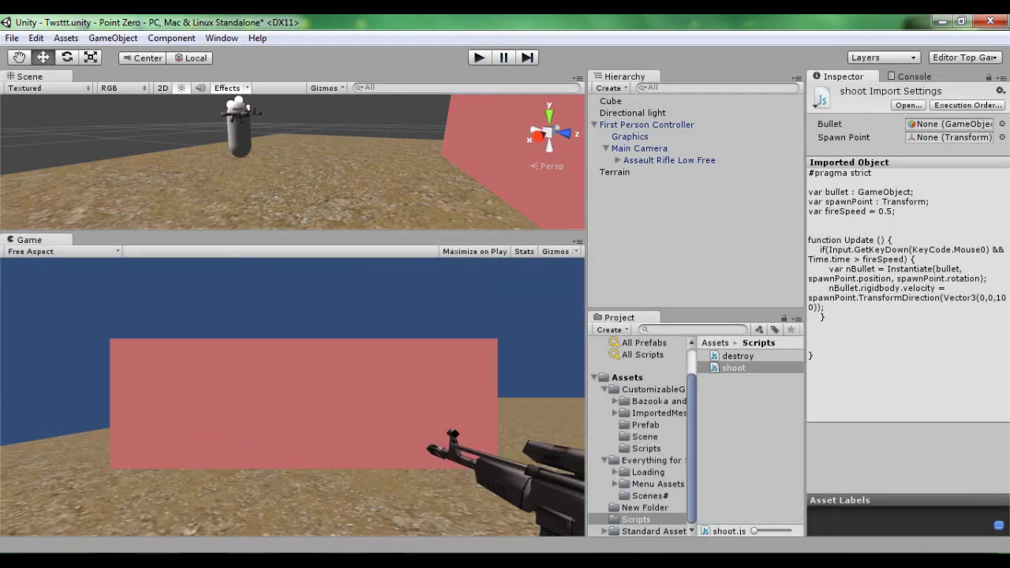
key("alt+Tab")
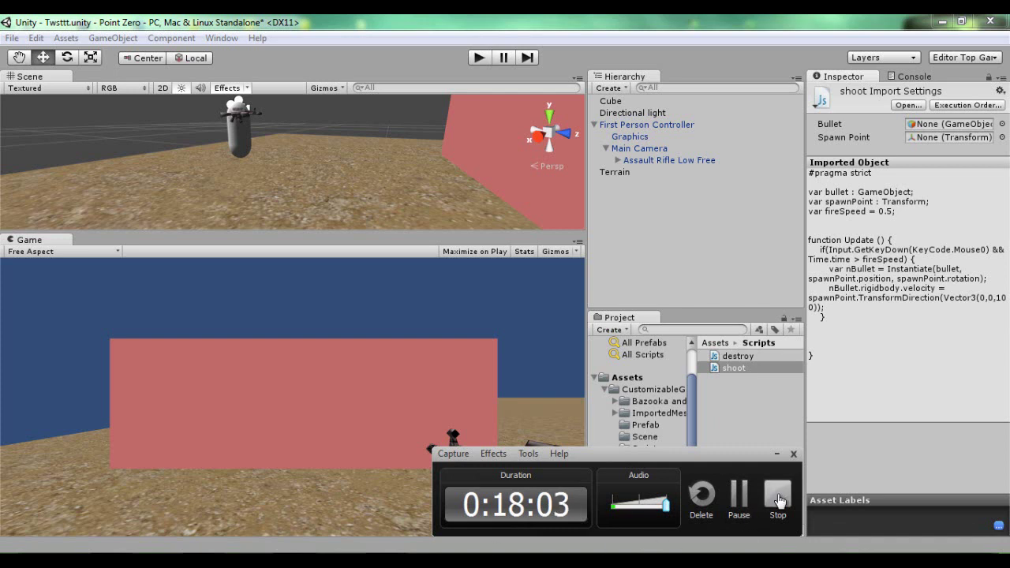
left_click_drag(724, 450, 822, 221)
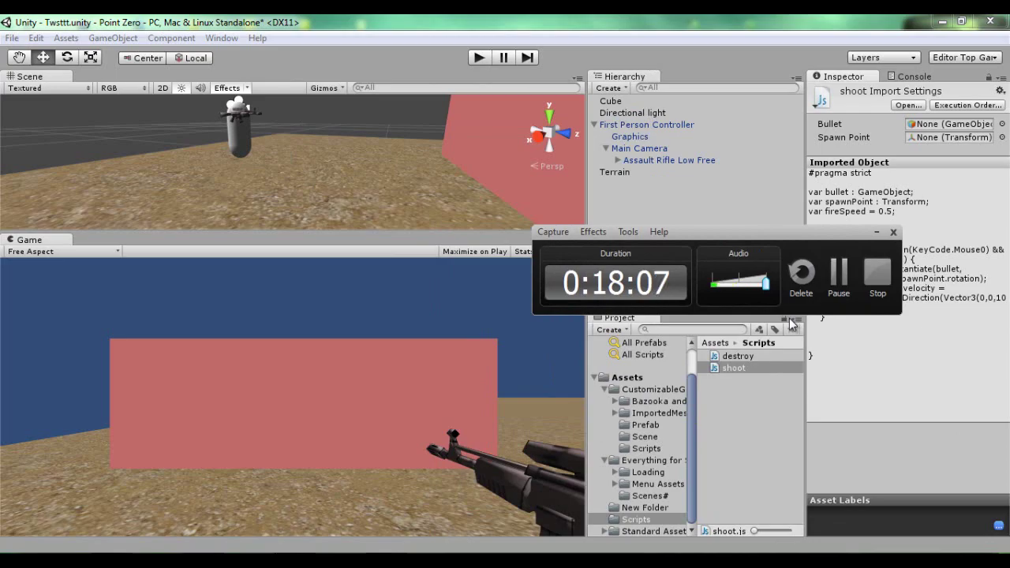